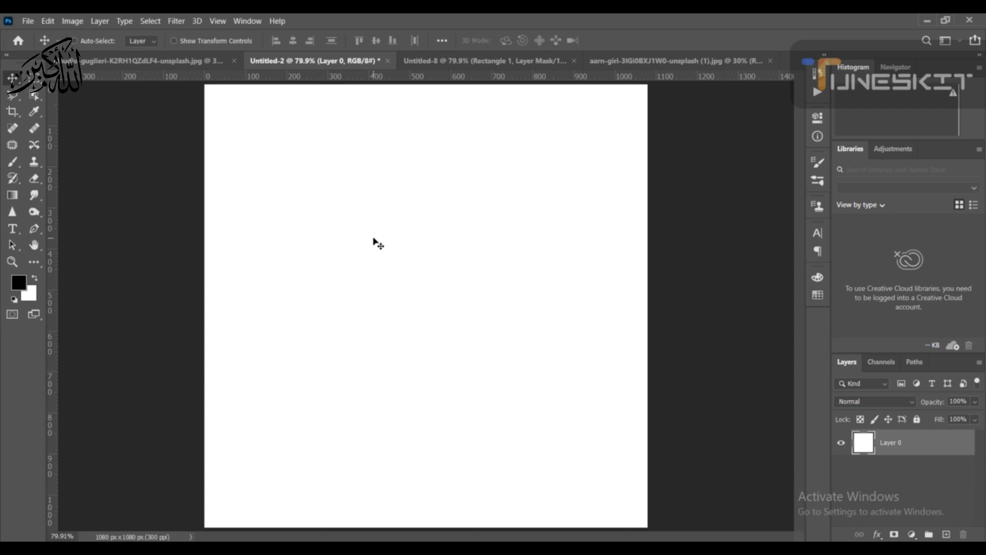
# - Start a new document and review the preset categories: Saved, Photo, Print, Web, Mobile, Film & Video and Recent
pyautogui.click(28, 21)
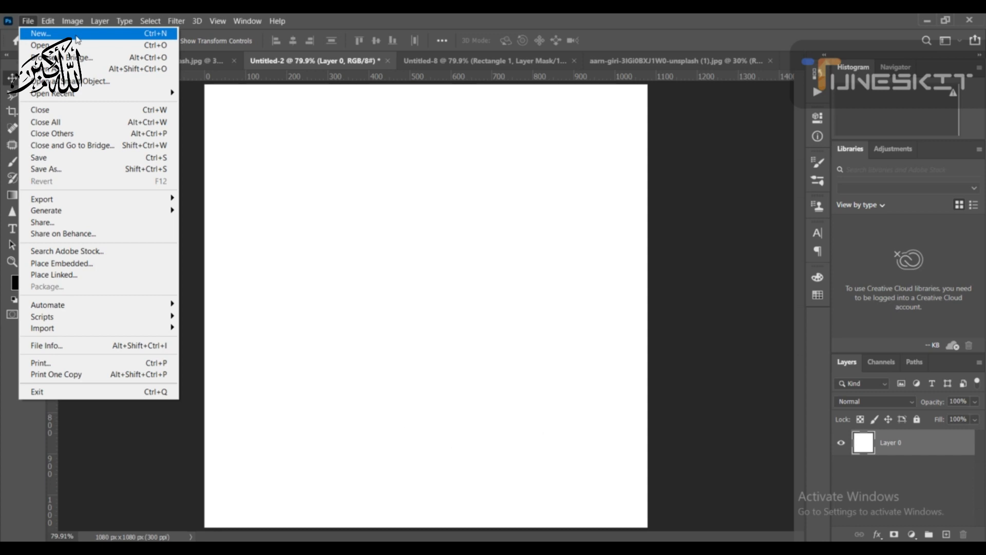
pyautogui.click(76, 38)
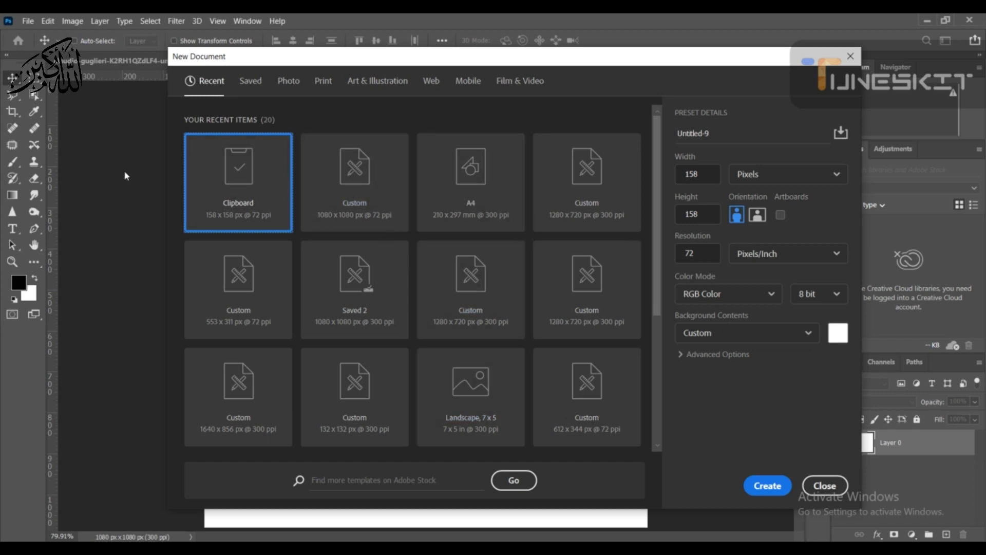
pyautogui.click(251, 82)
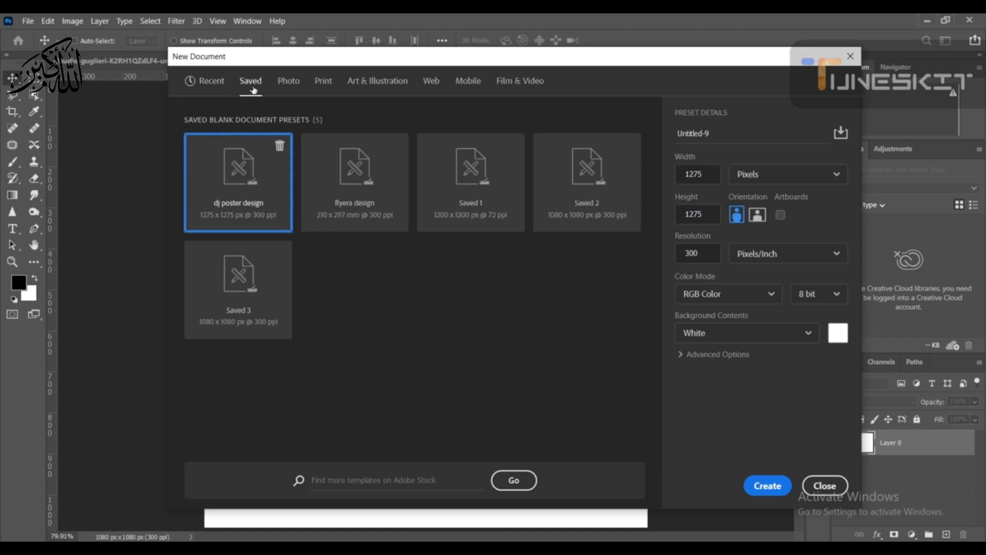
pyautogui.click(289, 82)
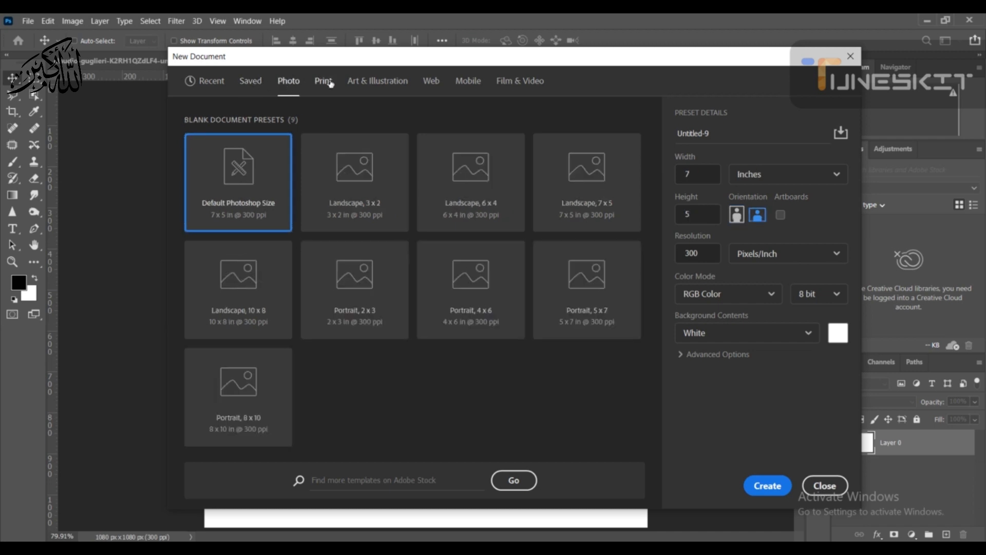
pyautogui.click(324, 82)
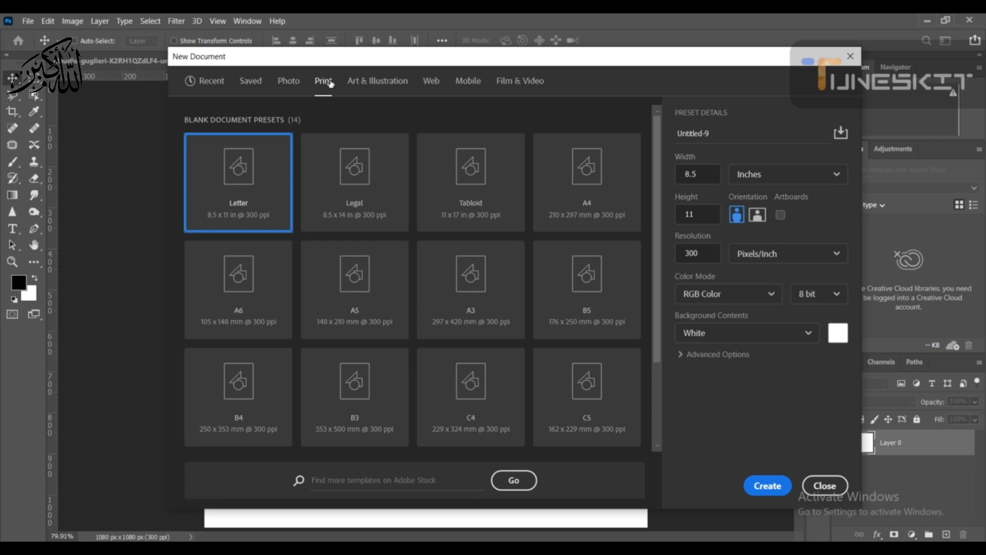
pyautogui.click(439, 83)
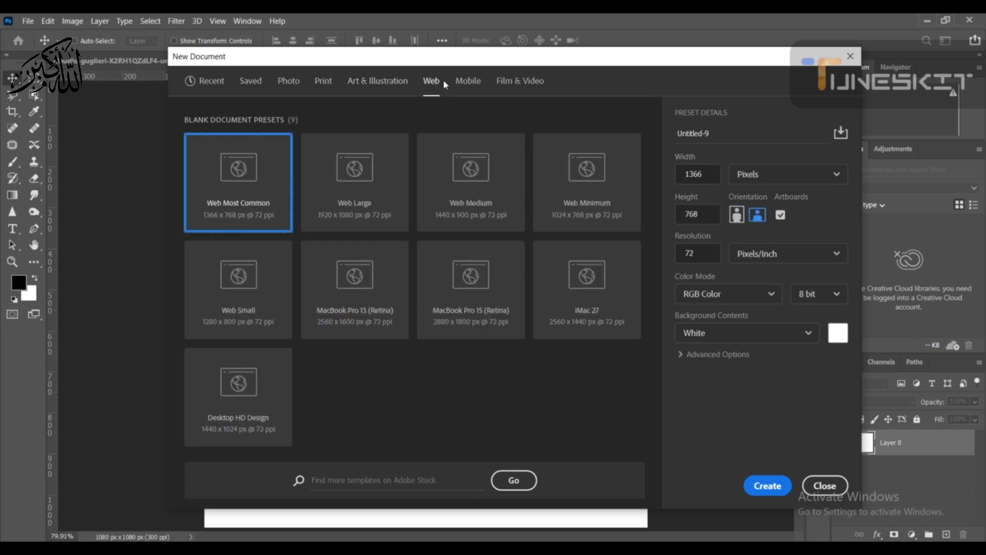
pyautogui.click(480, 83)
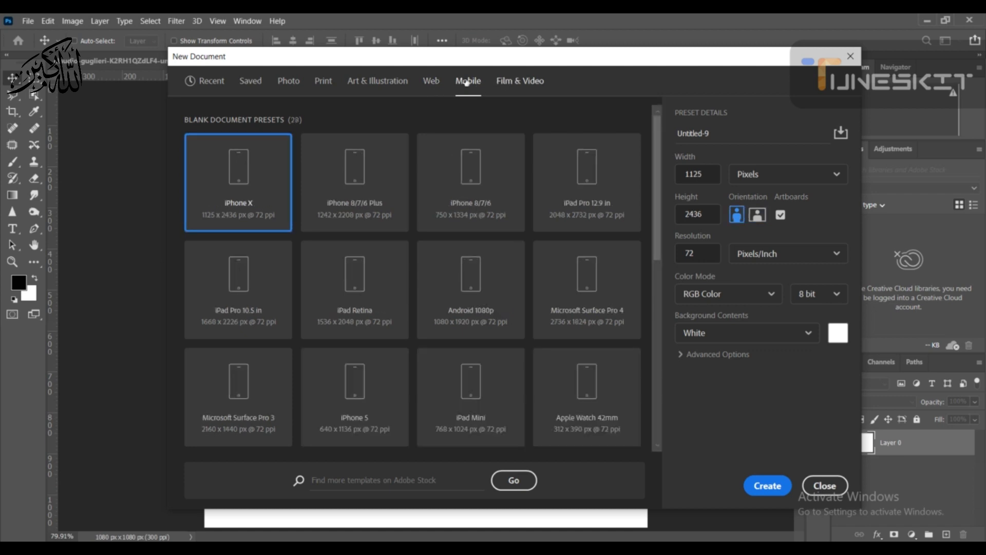
pyautogui.click(520, 81)
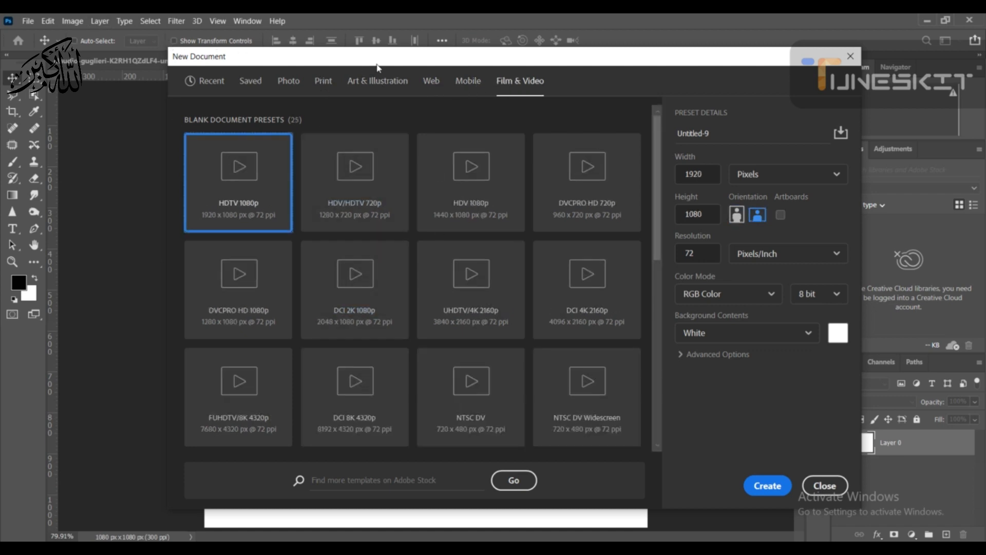
pyautogui.click(211, 82)
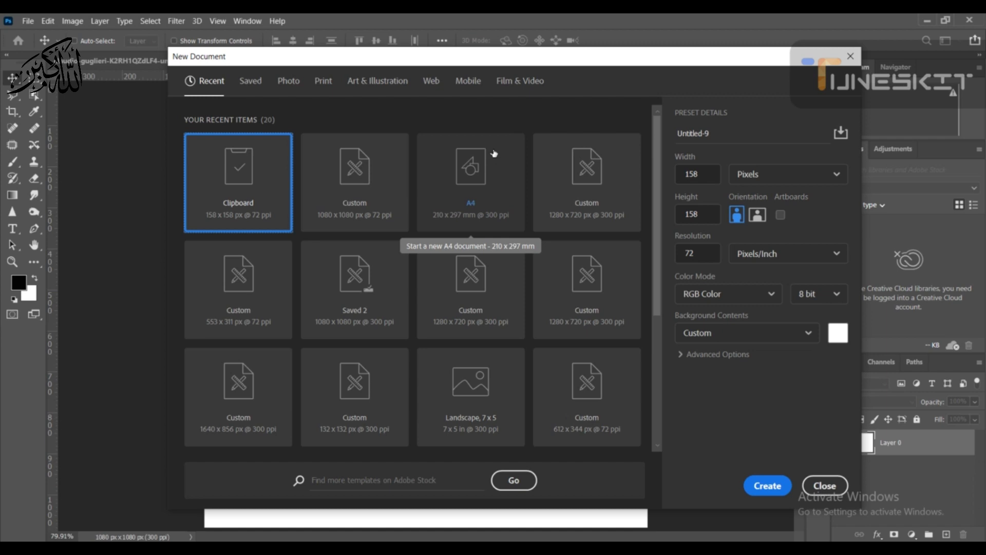
# - Set the new document's width and height to 1080 pixels each, with a white (ffffff) background colour
pyautogui.click(708, 173)
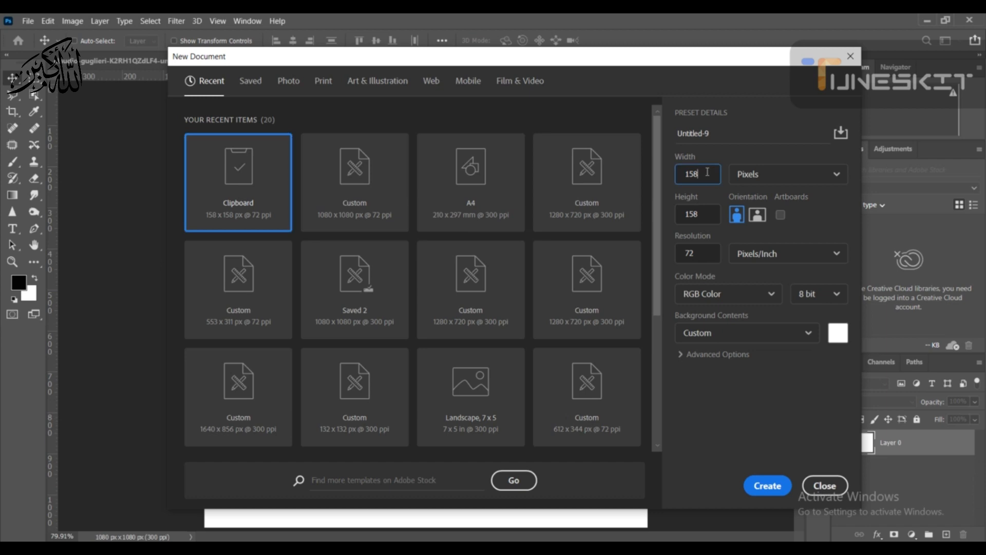
pyautogui.press('BackSpace')
pyautogui.press('BackSpace')
pyautogui.press('BackSpace')
pyautogui.write('1080')
pyautogui.click(707, 214)
pyautogui.press('BackSpace')
pyautogui.press('BackSpace')
pyautogui.press('BackSpace')
pyautogui.write('1080')
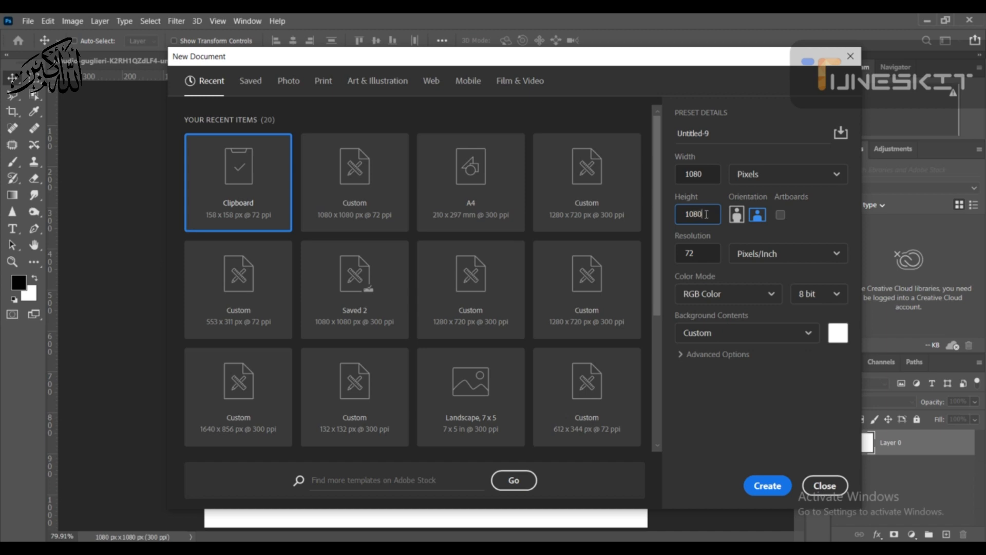
pyautogui.click(822, 180)
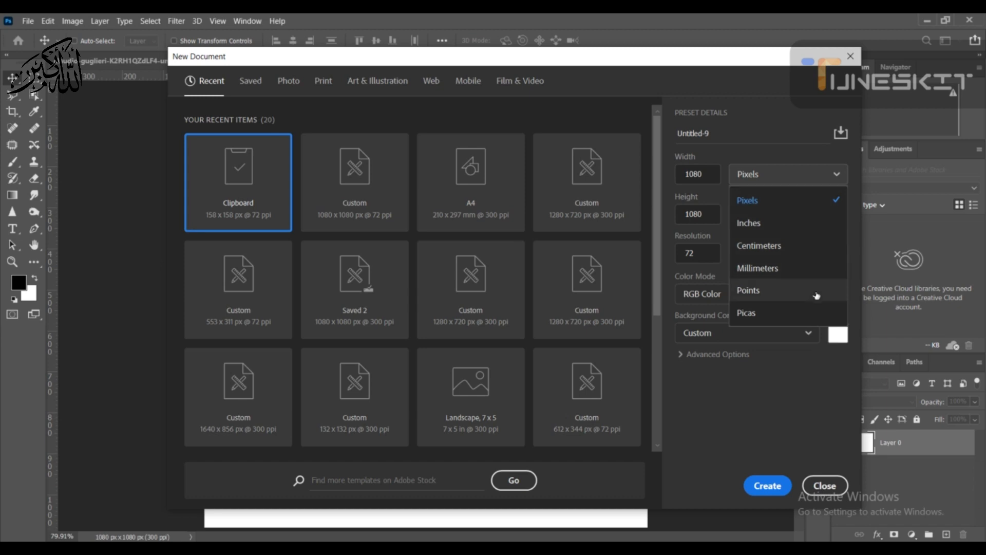
pyautogui.click(788, 199)
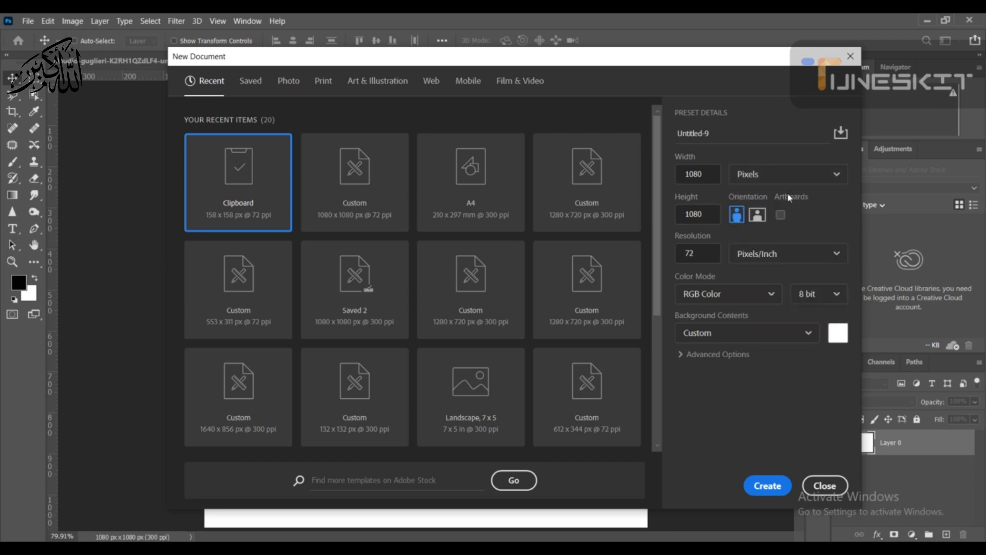
pyautogui.click(838, 333)
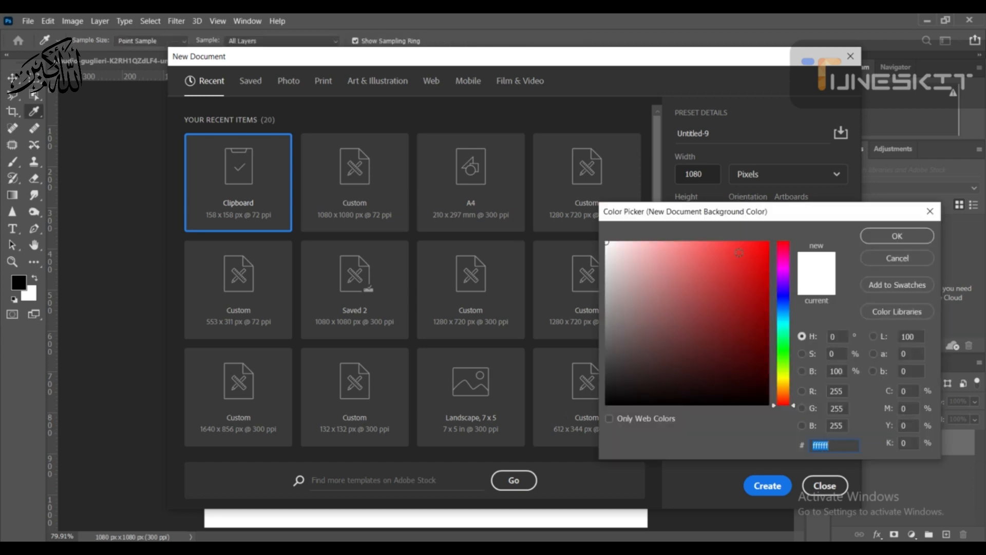
pyautogui.click(874, 235)
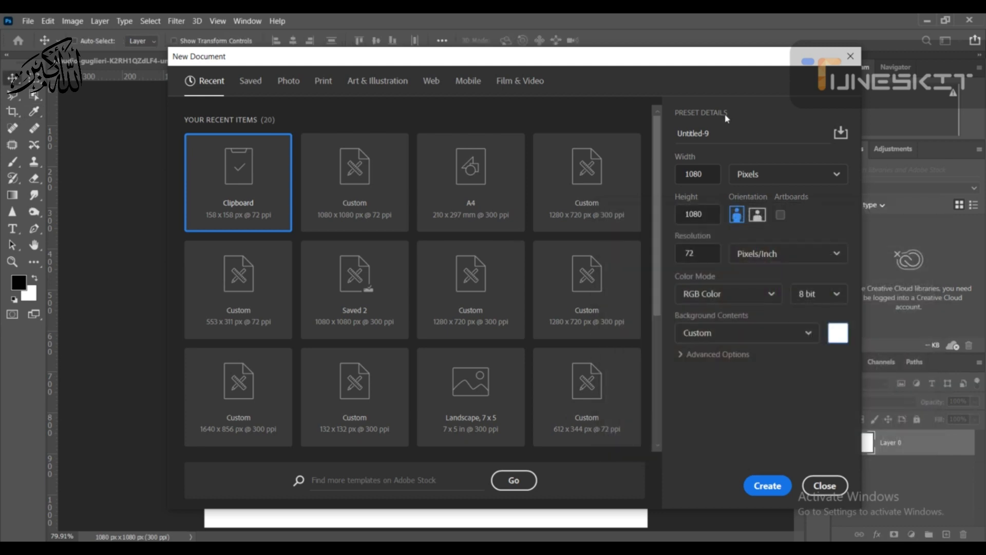
# - Name the new document "photoshop" and save its settings as a document preset
pyautogui.press('BackSpace')
pyautogui.press('BackSpace')
pyautogui.press('BackSpace')
pyautogui.press('BackSpace')
pyautogui.press('BackSpace')
pyautogui.press('BackSpace')
pyautogui.press('BackSpace')
pyautogui.press('BackSpace')
pyautogui.press('BackSpace')
pyautogui.press('BackSpace')
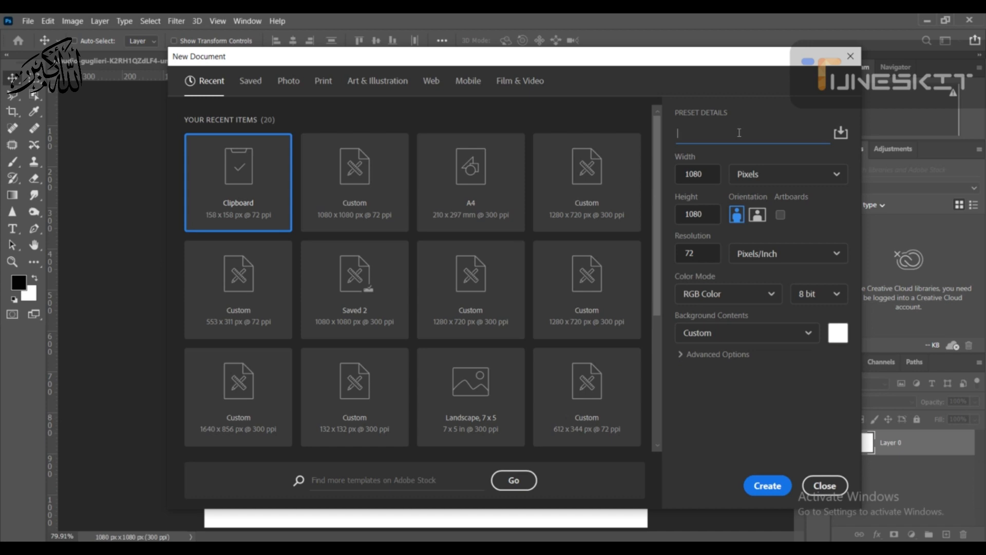
pyautogui.write('photoshop')
pyautogui.click(840, 133)
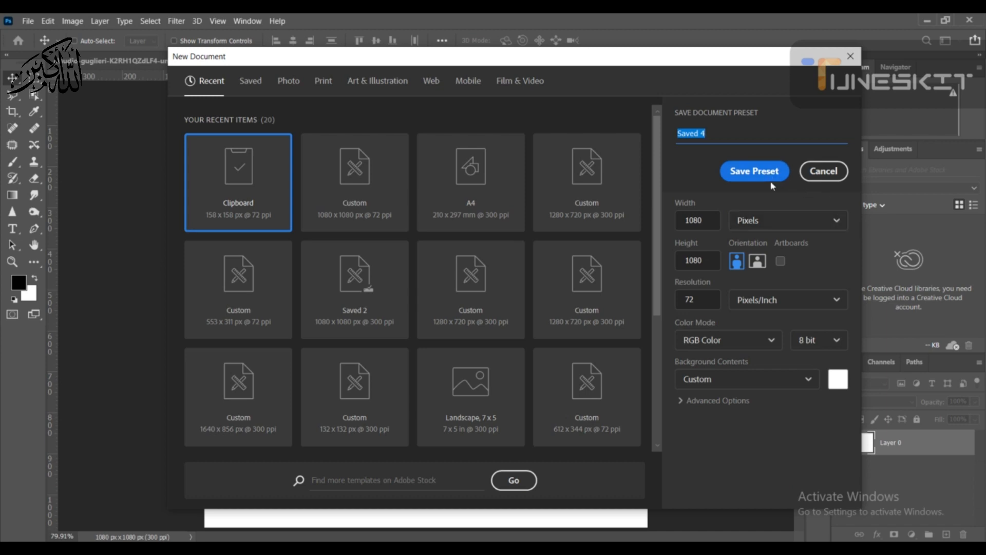
pyautogui.click(774, 173)
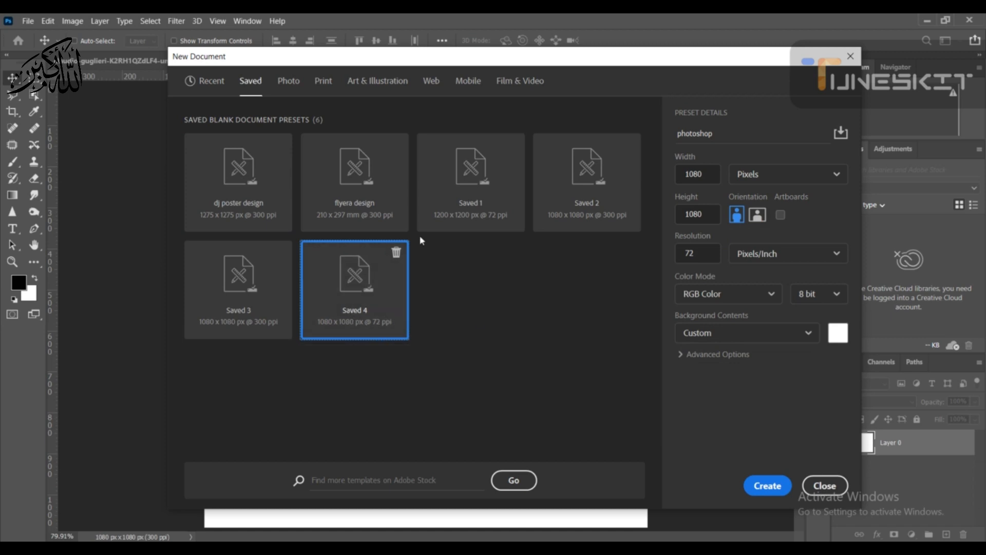
# - Browse the Recent, Photo, Saved and Print document presets, returning to the recent items
pyautogui.click(222, 83)
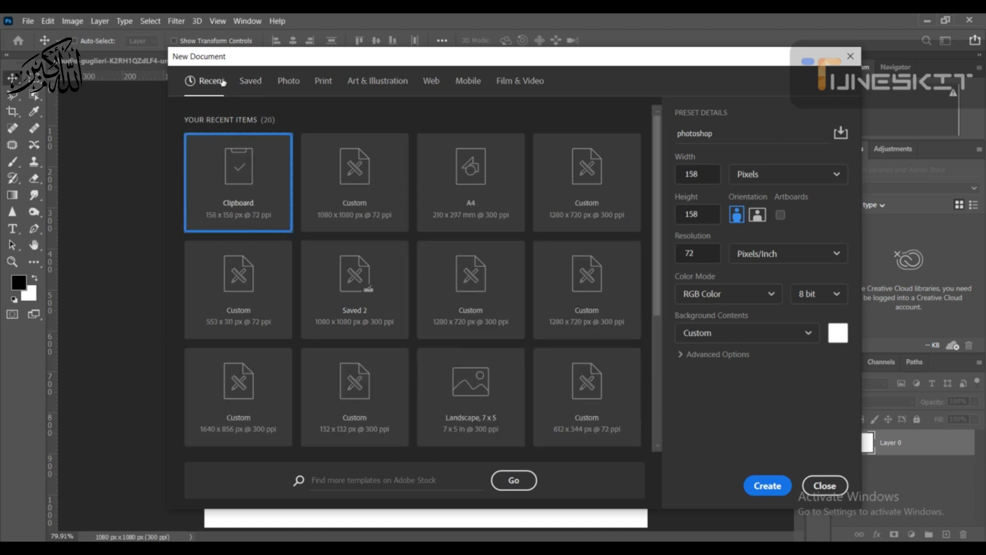
pyautogui.click(288, 84)
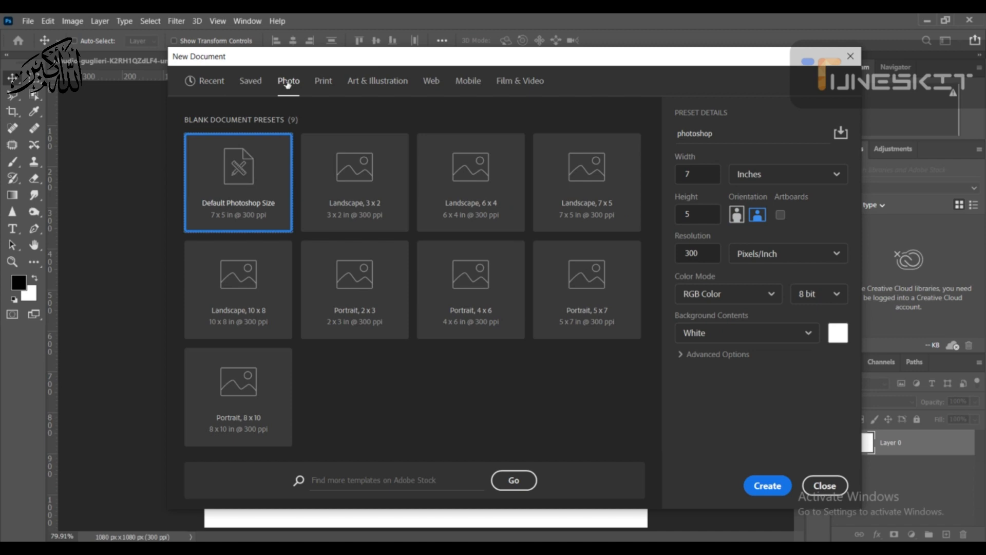
pyautogui.click(251, 82)
pyautogui.click(323, 85)
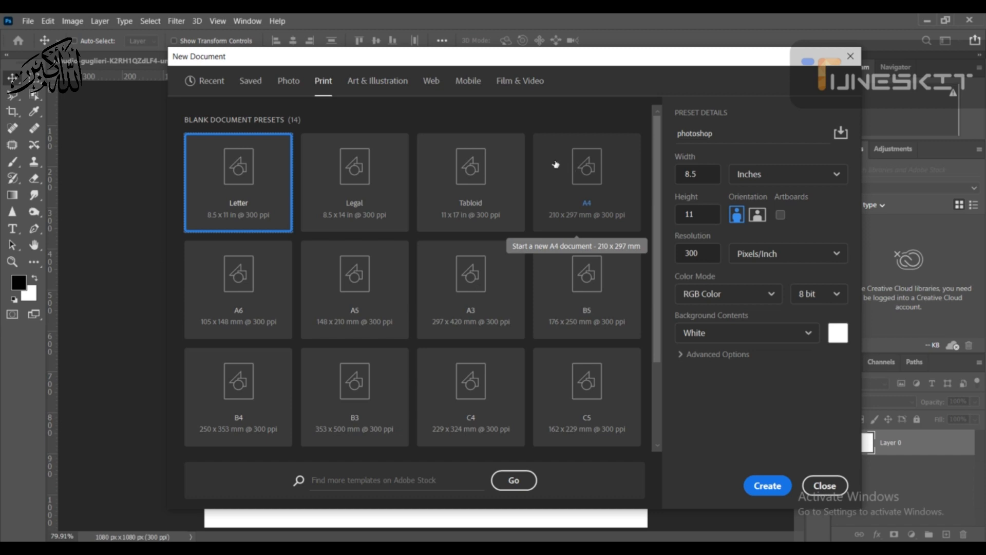
pyautogui.click(224, 77)
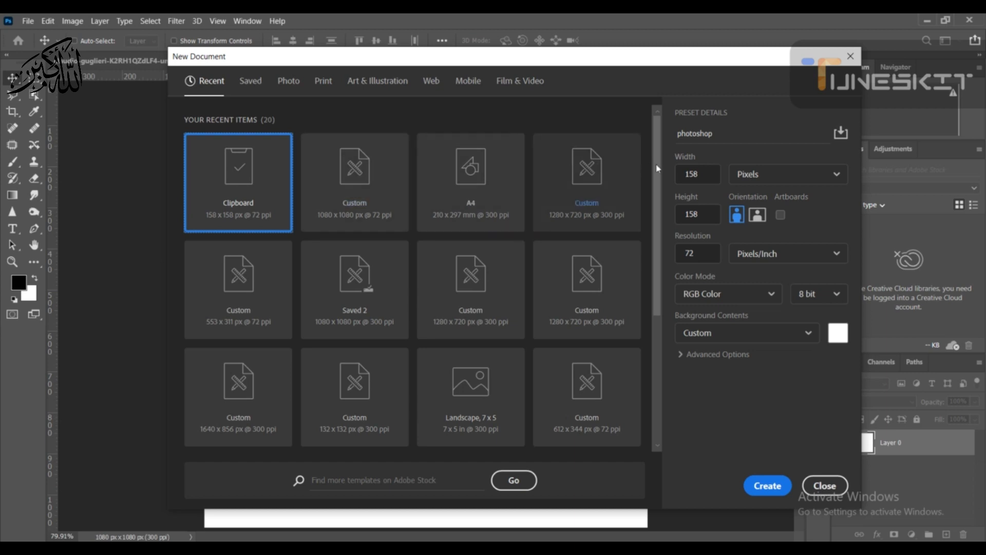
# - Create the "photoshop" document in inches, with a width of 3.5 and a height of 2
pyautogui.click(798, 174)
pyautogui.click(794, 221)
pyautogui.moveTo(708, 174); pyautogui.dragTo(675, 177)
pyautogui.press('BackSpace')
pyautogui.write('30')
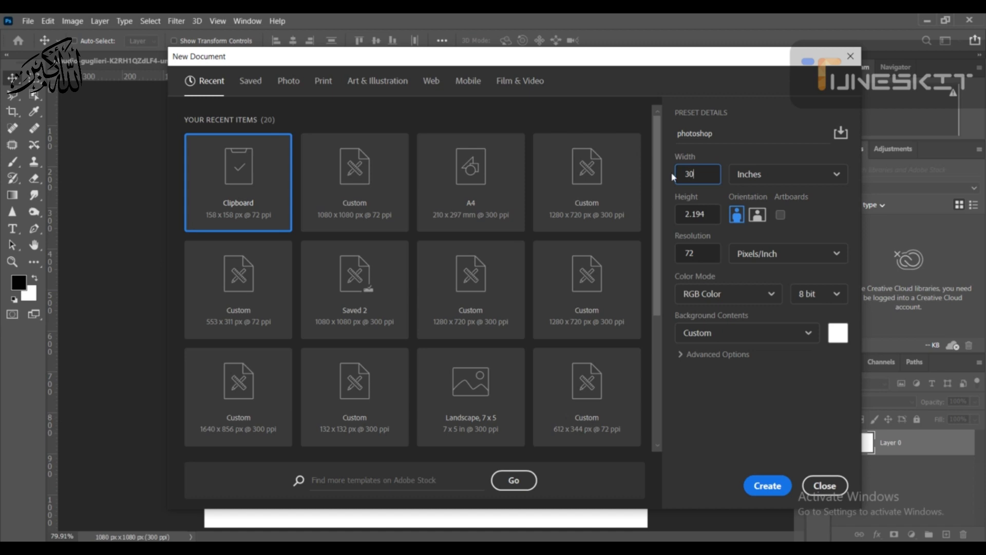
pyautogui.press('BackSpace')
pyautogui.write('.5')
pyautogui.click(680, 215)
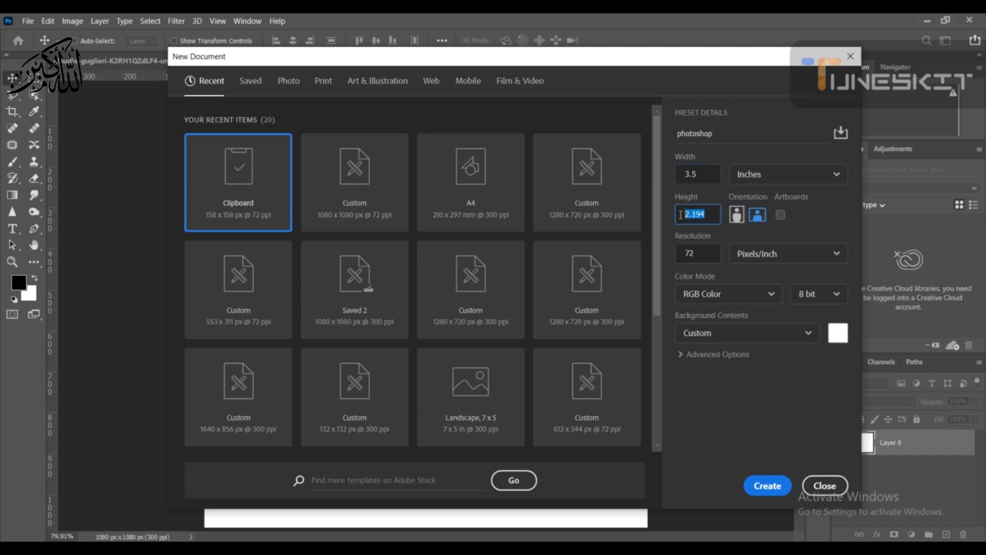
pyautogui.write('2')
pyautogui.click(778, 494)
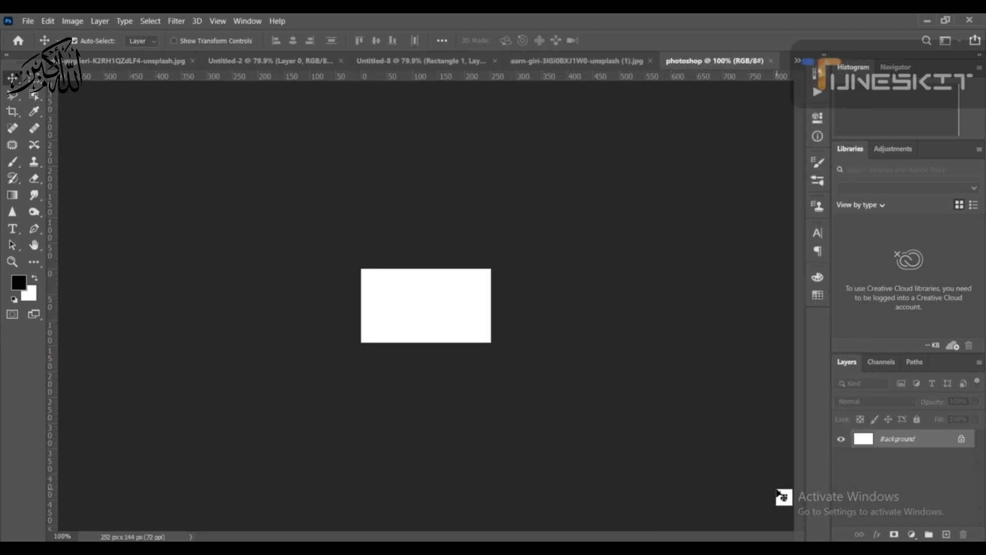
# - Fit the blank "photoshop" canvas to the window and close that document
pyautogui.hotkey('ctrl', '0')
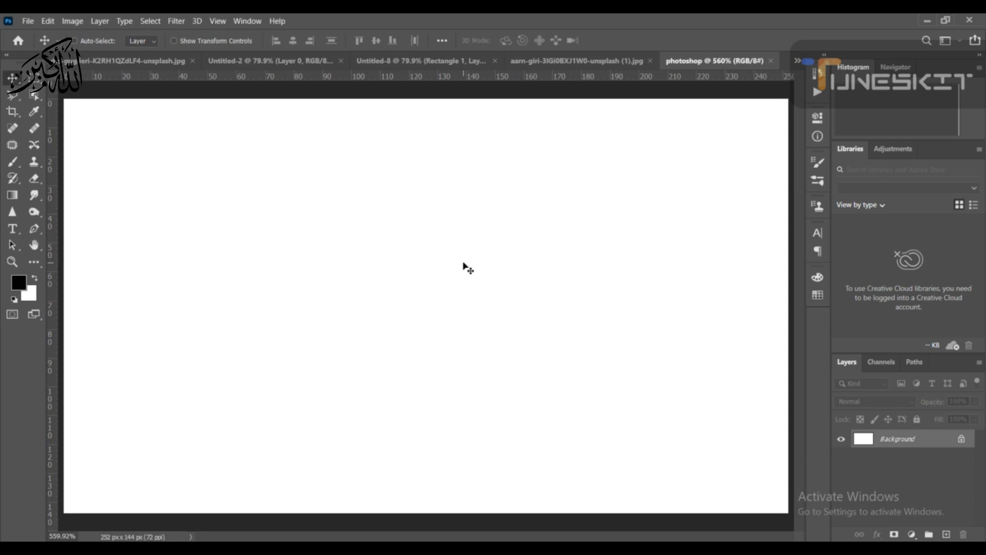
pyautogui.click(771, 61)
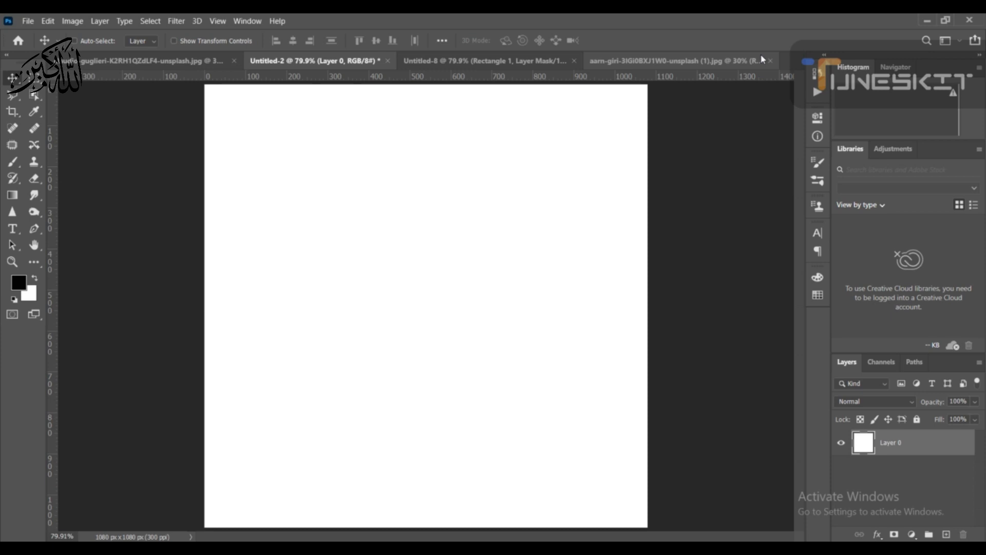
# - Add a text layer with the letter F in the upper-left part of the Untitled-2 canvas
pyautogui.click(17, 225)
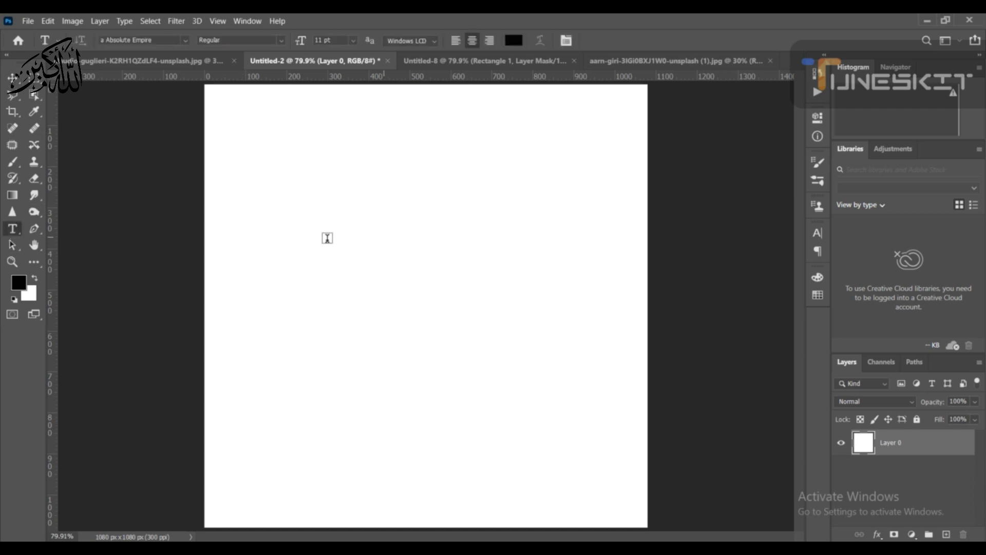
pyautogui.click(319, 239)
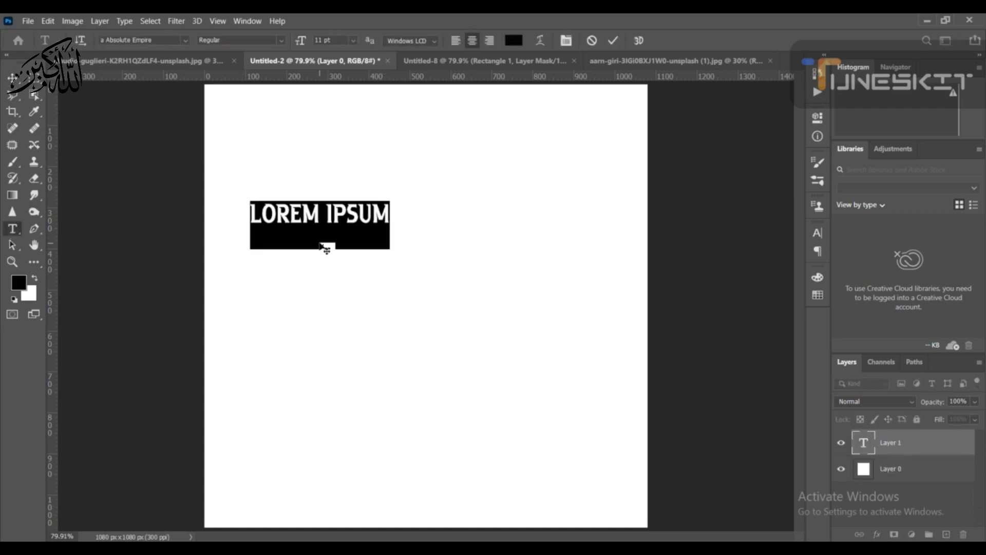
pyautogui.press('BackSpace')
pyautogui.write('F')
pyautogui.click(13, 229)
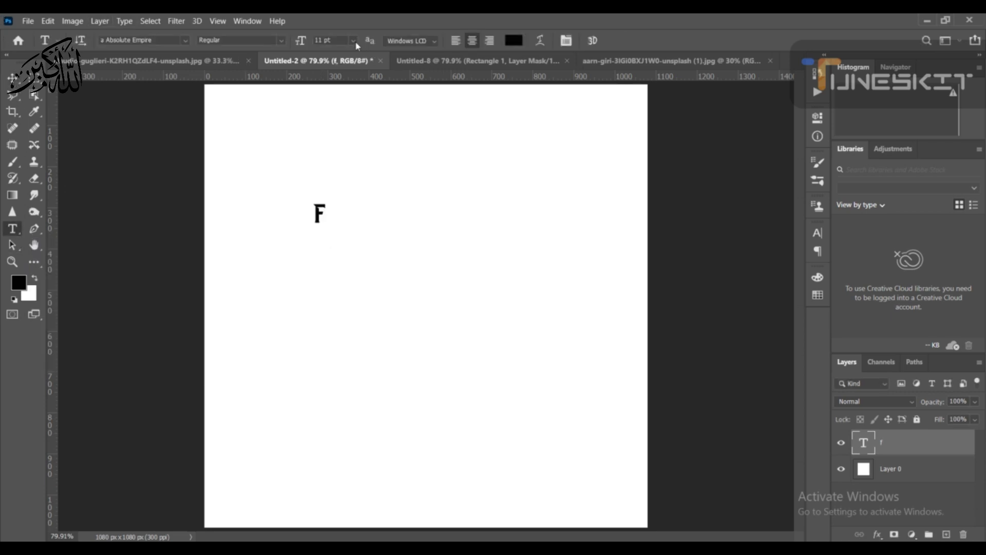
# - Set the letter F to 60 pt and change its font to A Grazing Mace
pyautogui.click(353, 40)
pyautogui.click(324, 199)
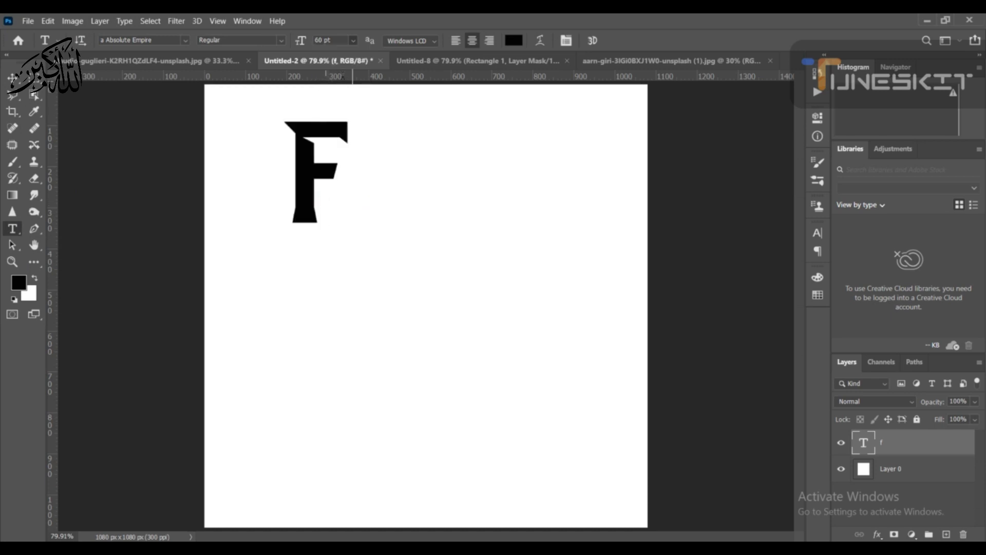
pyautogui.click(825, 118)
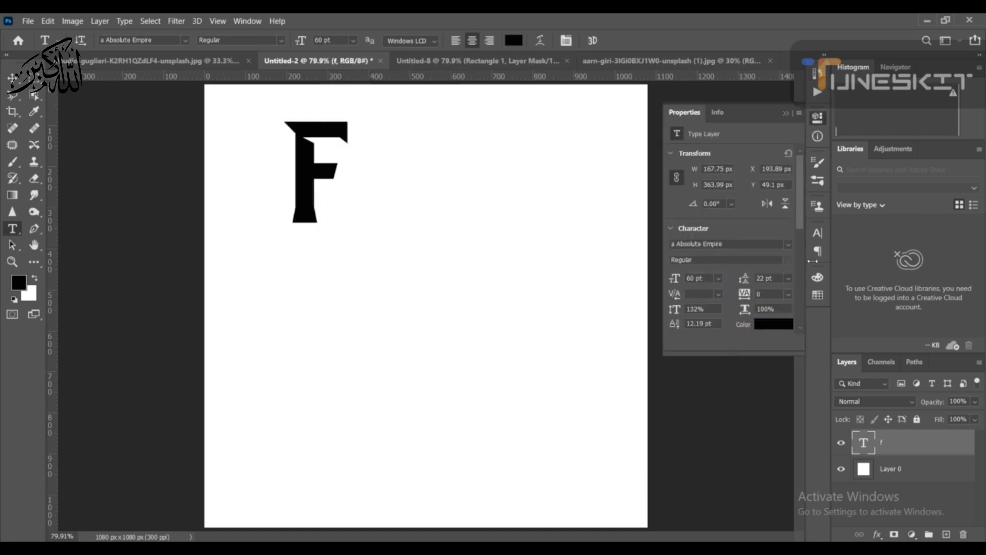
pyautogui.click(788, 244)
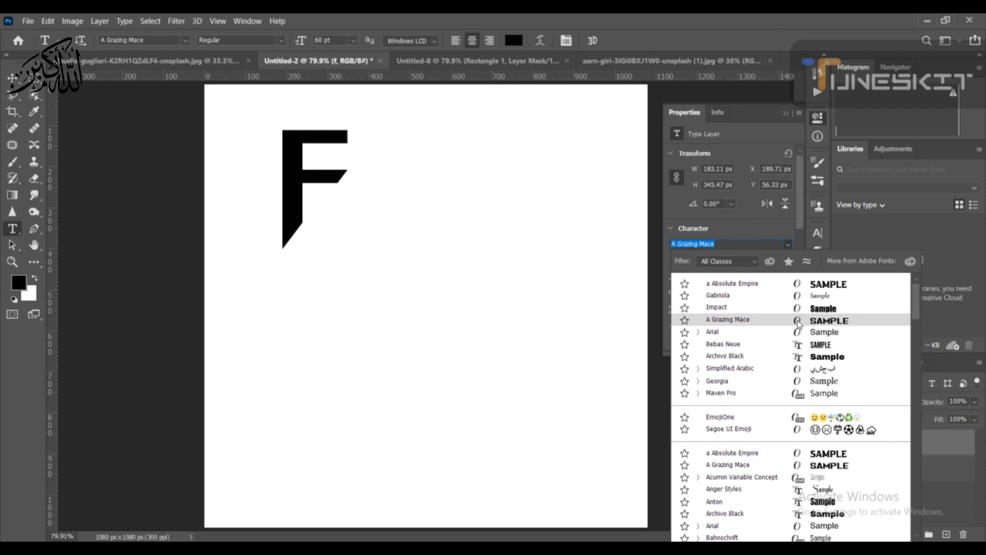
pyautogui.click(797, 321)
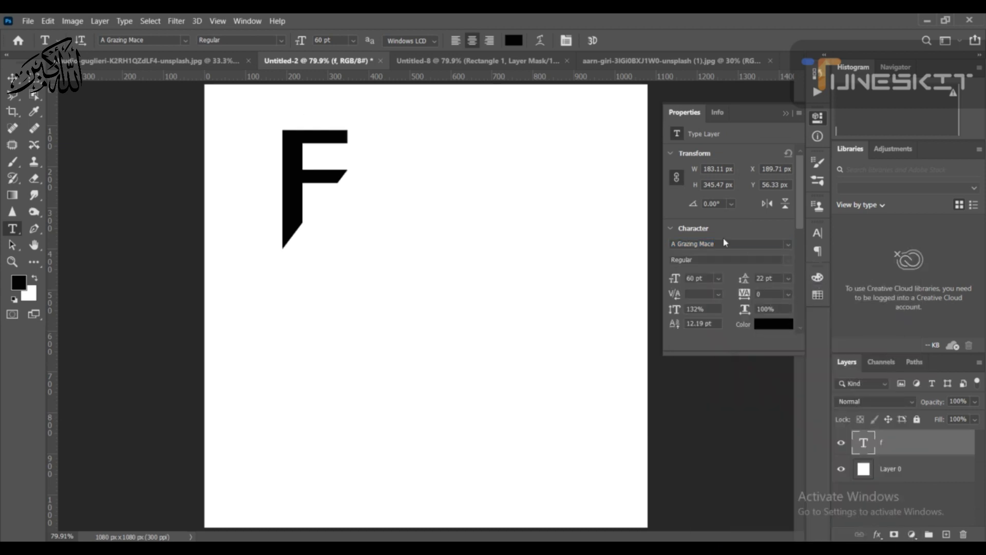
pyautogui.click(785, 115)
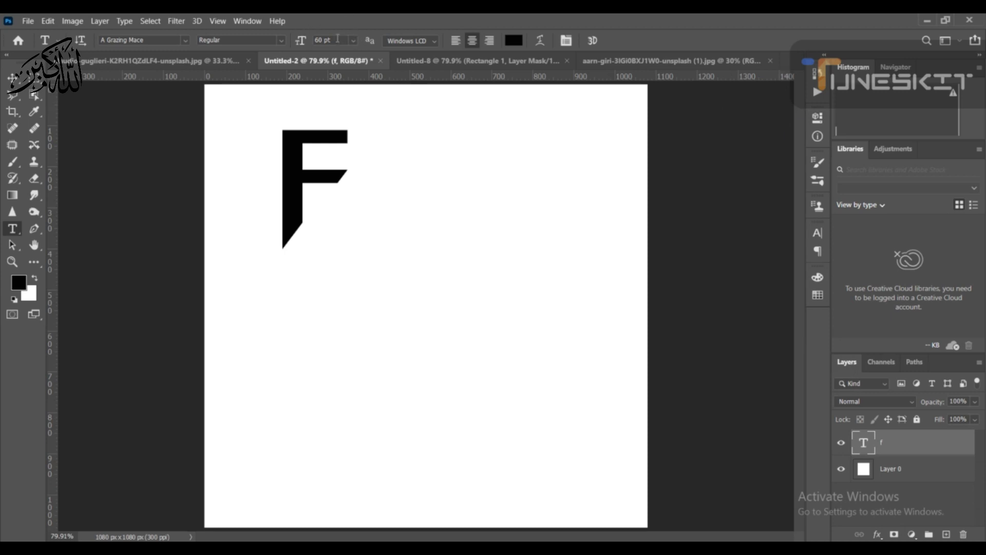
# - Set the letter F to 200 pt and move it to the centre of the Untitled-2 canvas
pyautogui.click(336, 40)
pyautogui.press('BackSpace')
pyautogui.press('BackSpace')
pyautogui.press('BackSpace')
pyautogui.press('BackSpace')
pyautogui.press('BackSpace')
pyautogui.write('200')
pyautogui.press('Return')
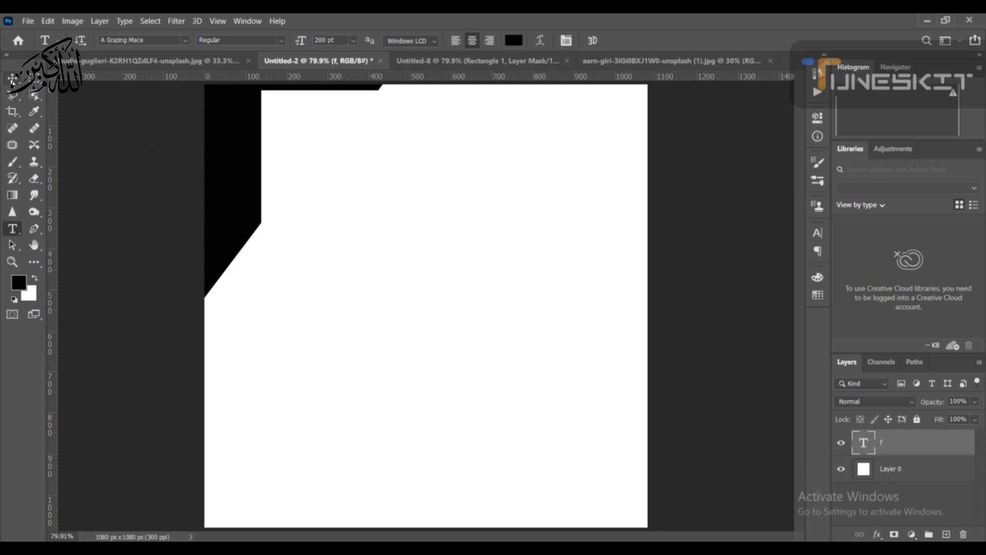
pyautogui.click(12, 79)
pyautogui.moveTo(249, 170); pyautogui.dragTo(378, 341)
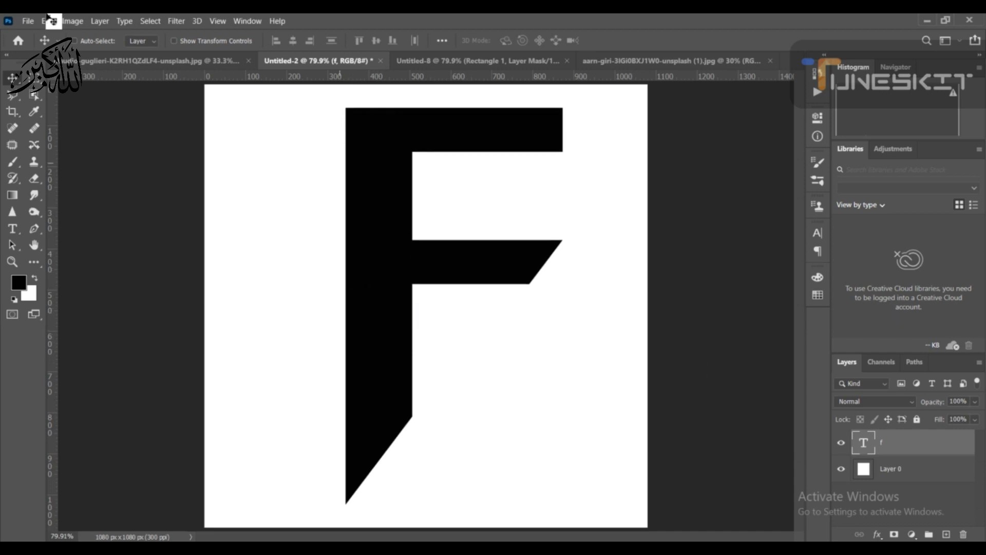
# - Select the entire image in the orange fish photo document
pyautogui.click(74, 60)
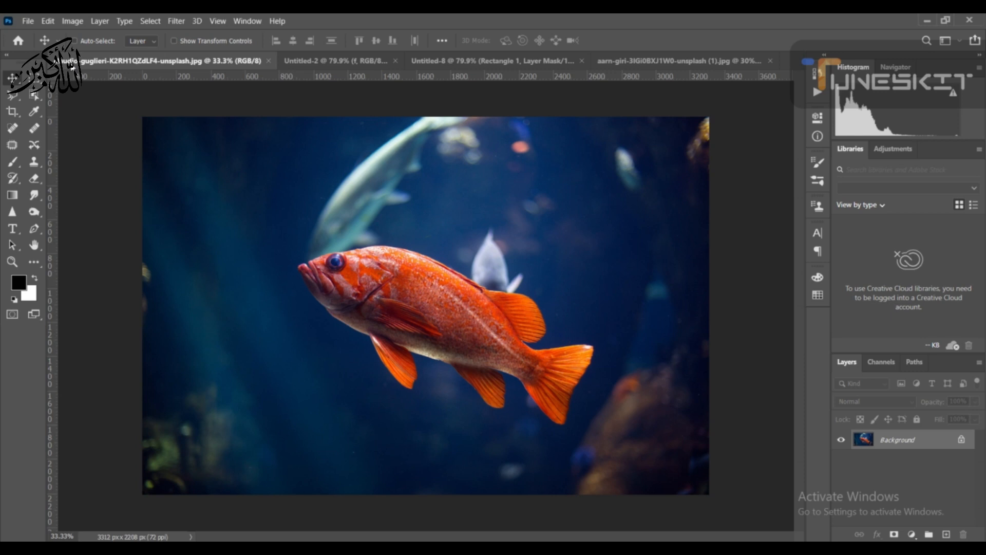
pyautogui.click(75, 41)
pyautogui.hotkey('ctrl', 'a')
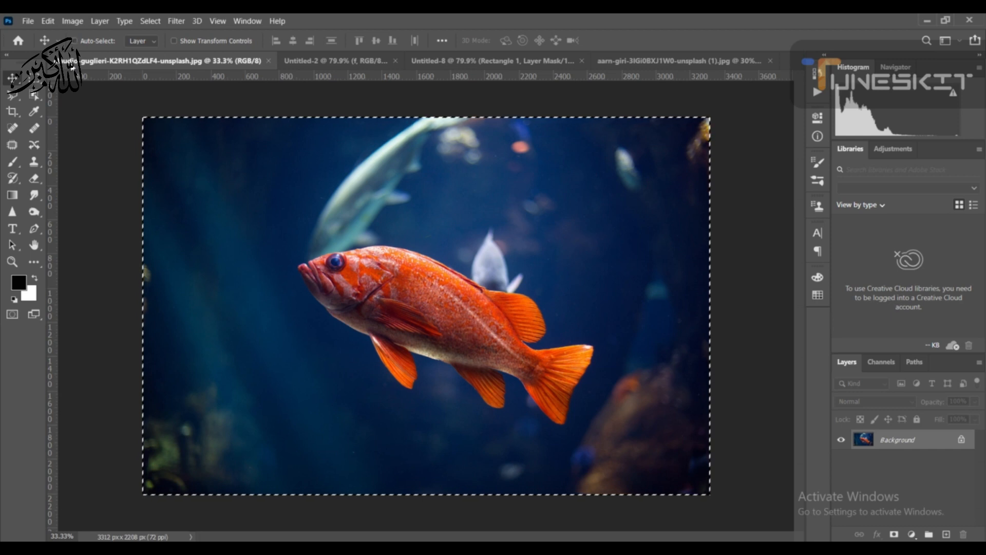
# - Close Untitled-2 without saving its changes and switch to the Untitled-9 document
pyautogui.click(413, 61)
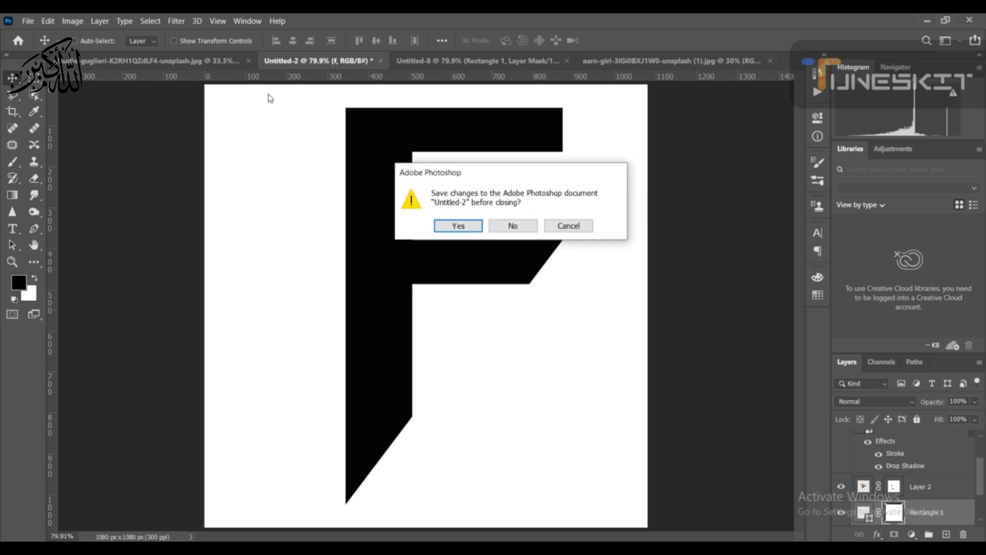
pyautogui.click(514, 225)
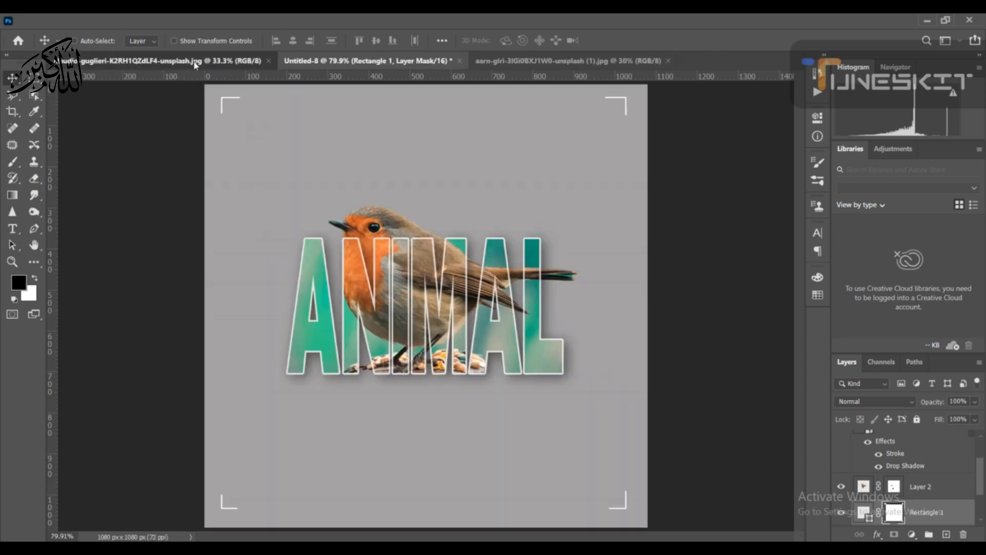
pyautogui.click(196, 62)
pyautogui.hotkey('ctrl', 'Tab')
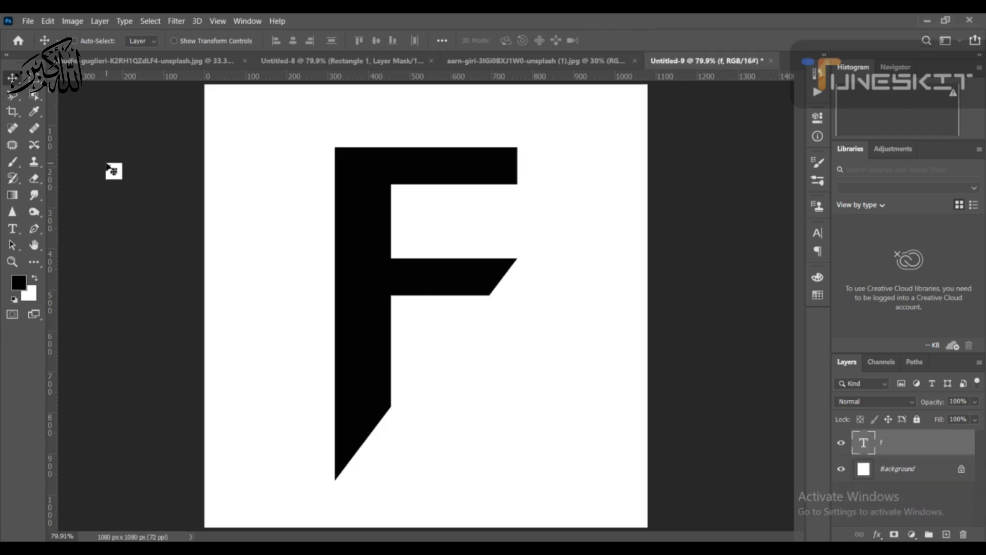
# - Copy the selected fish photo and paste it as a new layer into Untitled-9
pyautogui.click(112, 61)
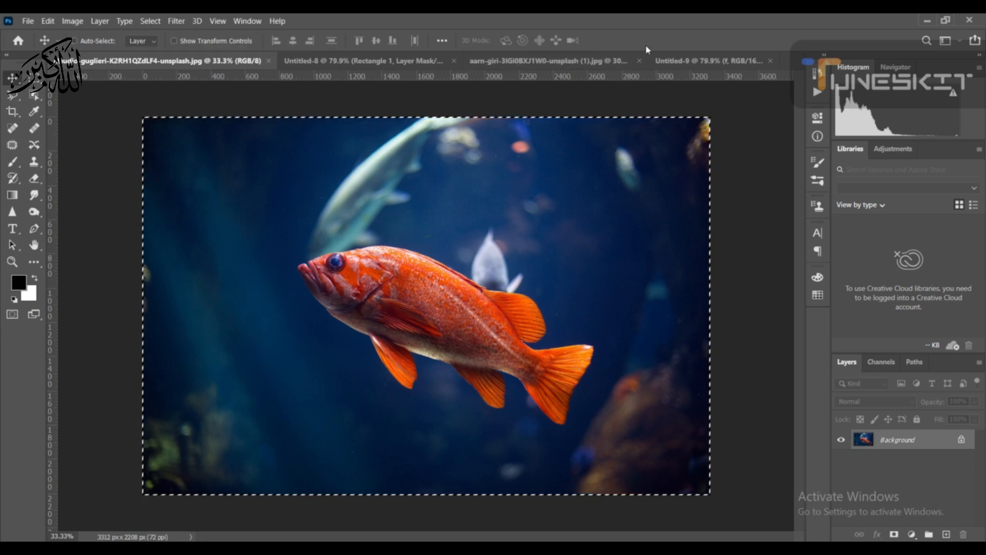
pyautogui.click(664, 62)
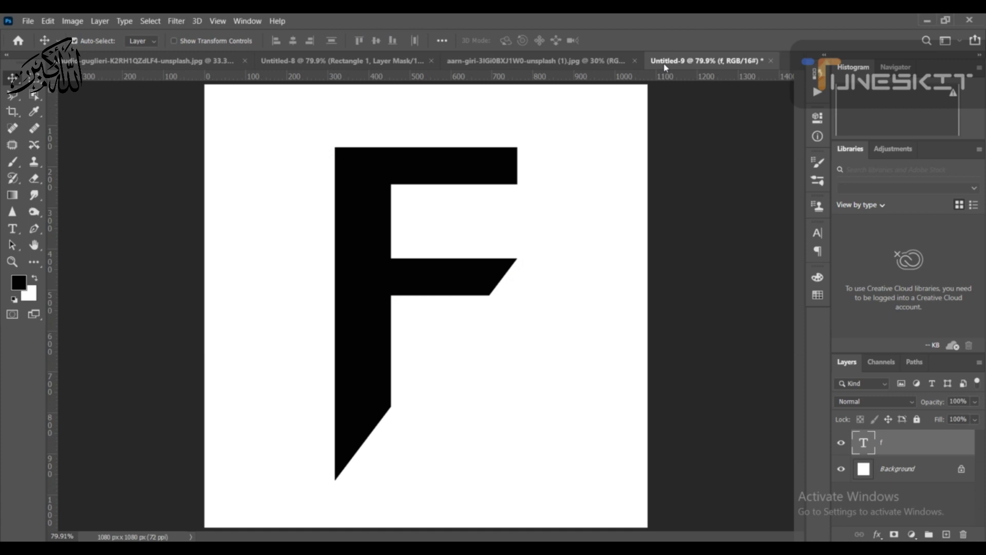
pyautogui.hotkey('ctrl', 'v')
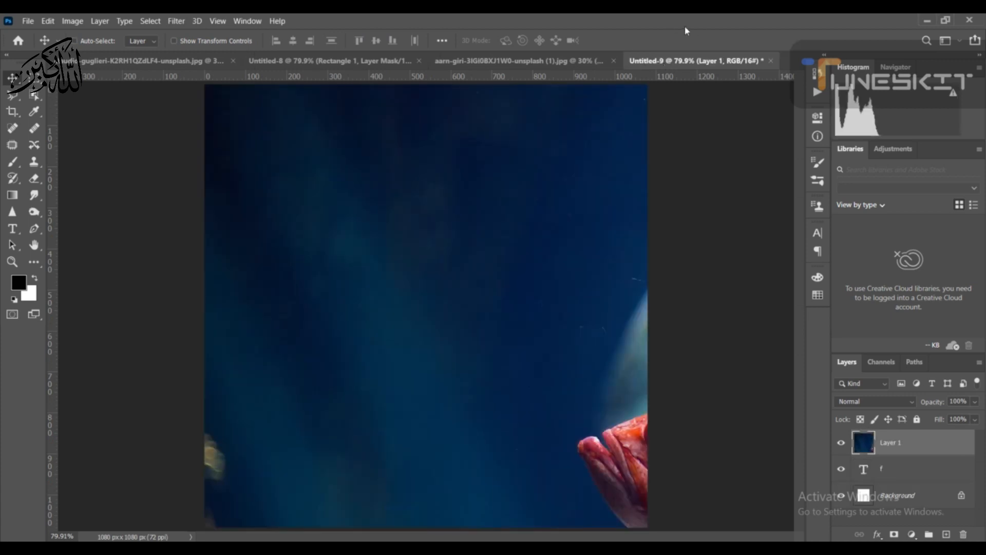
# - Free-transform the pasted fish photo, scaling it to about 42% and placing it over the letter F
pyautogui.moveTo(475, 136); pyautogui.dragTo(455, 139)
pyautogui.hotkey('ctrl', 't')
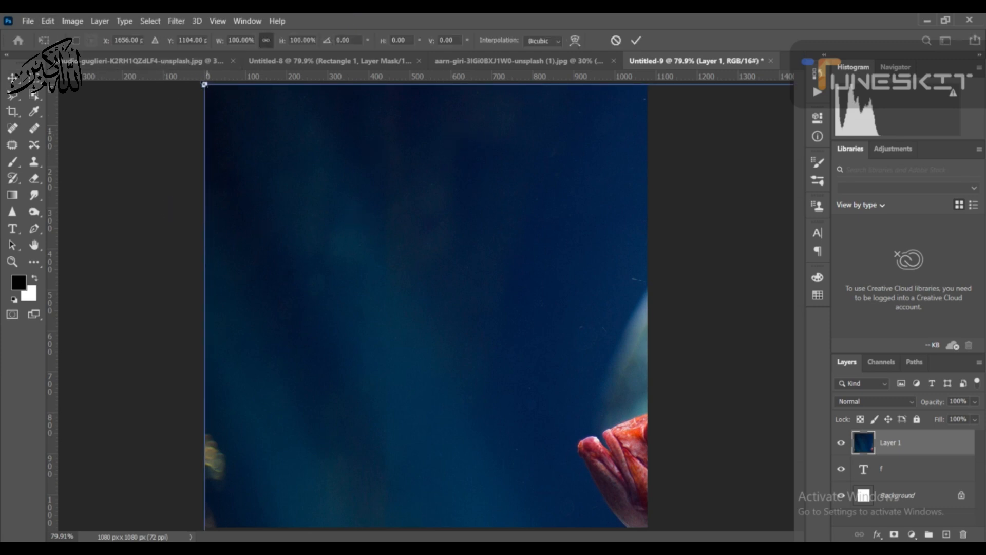
pyautogui.moveTo(205, 85); pyautogui.dragTo(402, 354)
pyautogui.moveTo(560, 449); pyautogui.dragTo(352, 330)
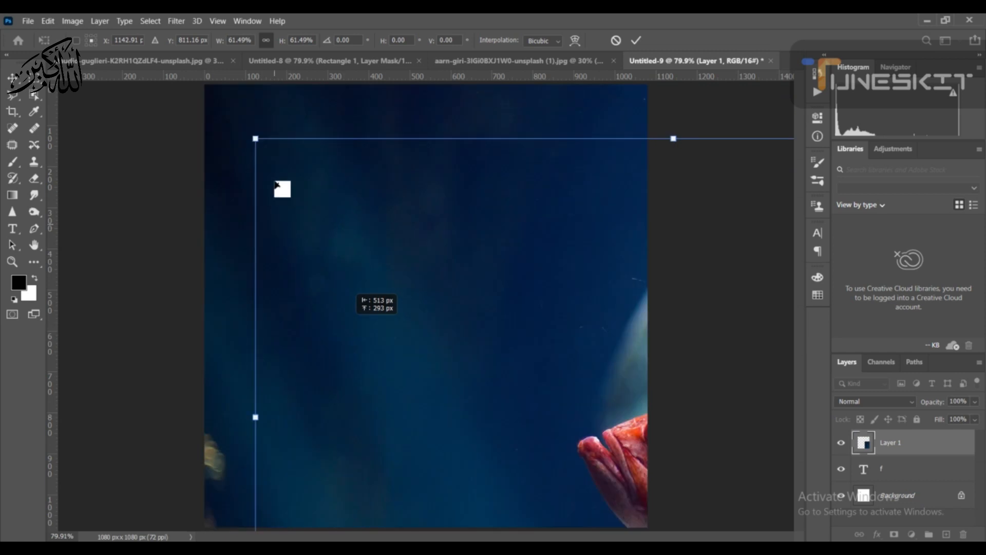
pyautogui.moveTo(258, 139); pyautogui.dragTo(464, 348)
pyautogui.moveTo(562, 434); pyautogui.dragTo(294, 262)
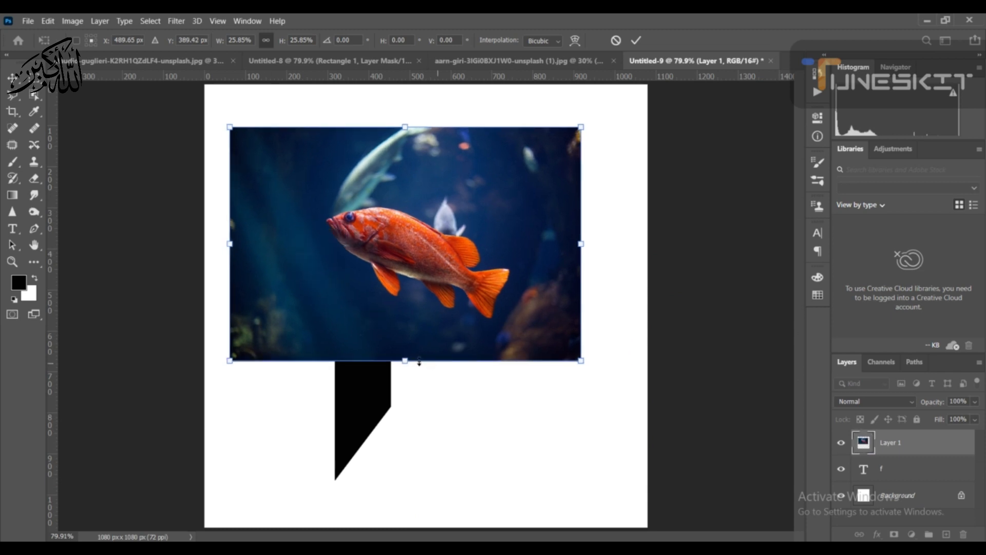
pyautogui.moveTo(404, 359); pyautogui.dragTo(422, 434)
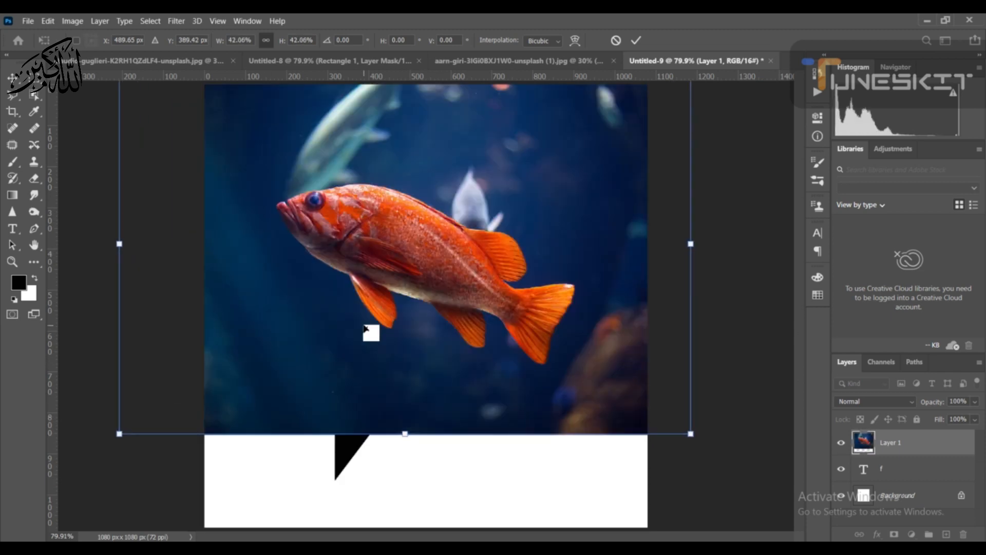
pyautogui.moveTo(363, 300); pyautogui.dragTo(370, 352)
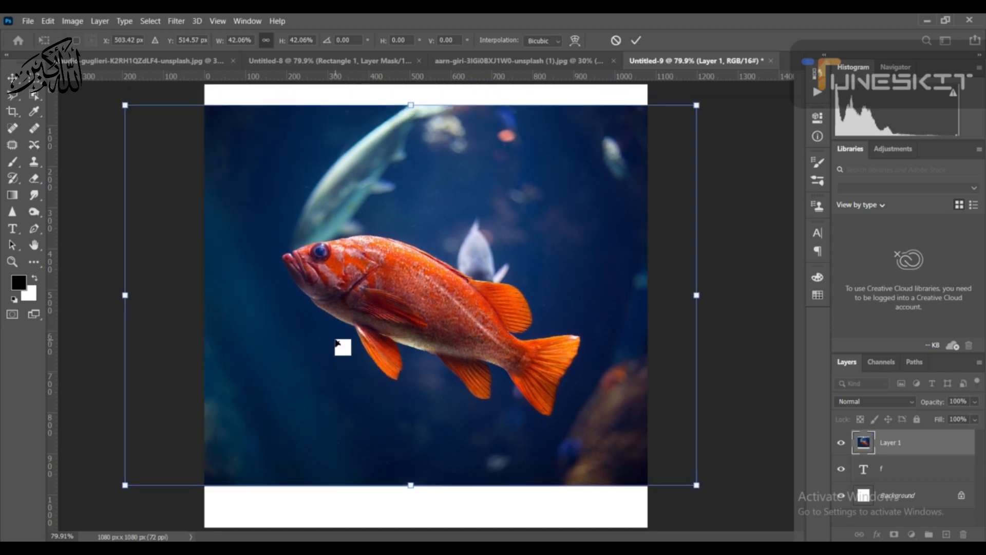
# - Lower the fish layer's fill to 47% and shift the photo slightly left and up over the letter F
pyautogui.click(973, 420)
pyautogui.click(945, 438)
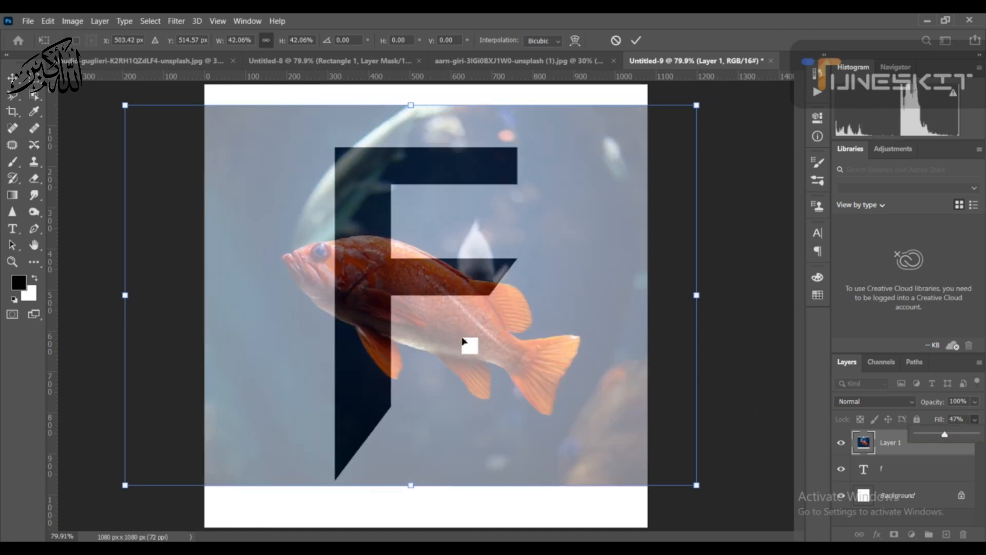
pyautogui.moveTo(473, 359); pyautogui.dragTo(452, 355)
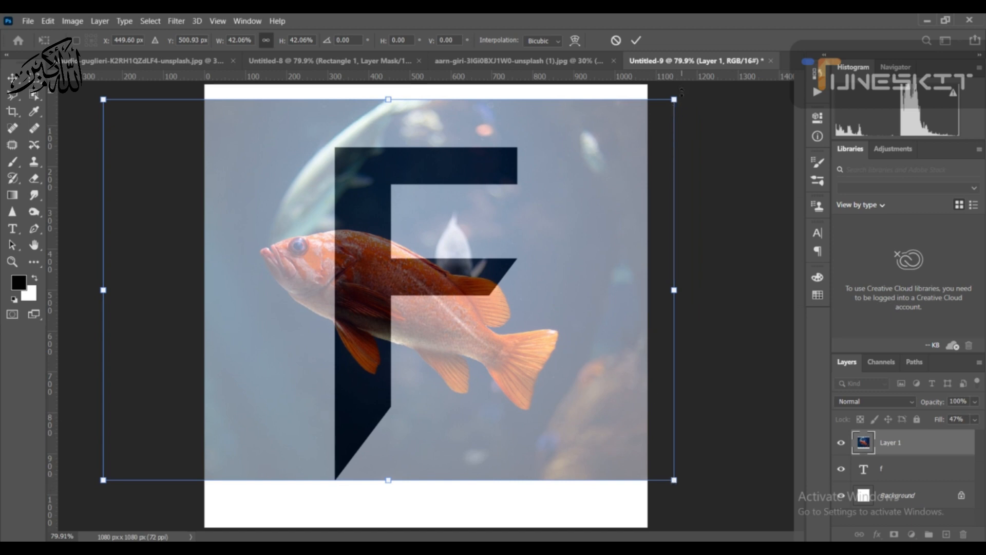
# - Rotate the fish photo about 14° clockwise, adjust its position across the letter F, and apply the transform
pyautogui.moveTo(683, 94); pyautogui.dragTo(722, 171)
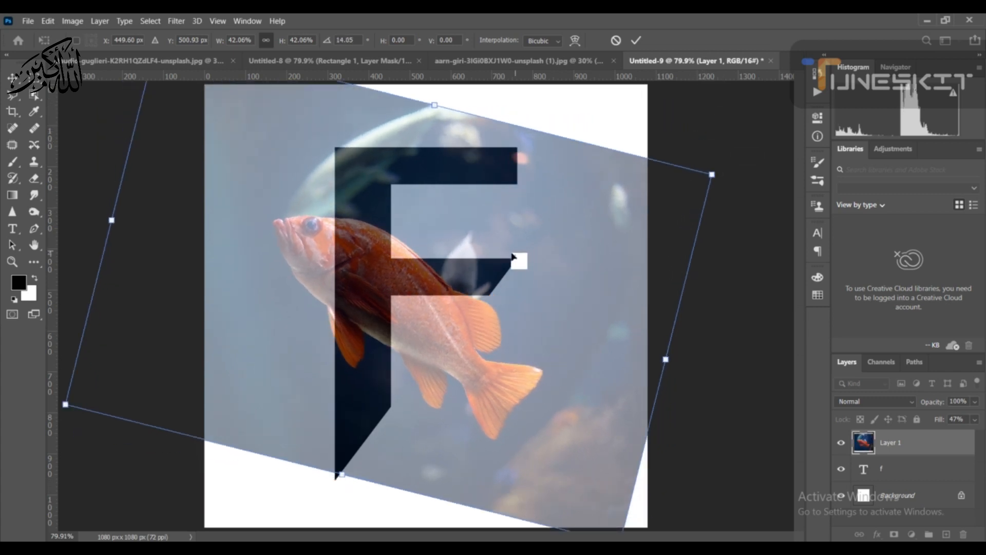
pyautogui.moveTo(511, 262); pyautogui.dragTo(511, 275)
pyautogui.moveTo(486, 399)
pyautogui.mouseDown()
pyautogui.moveTo(473, 382)
pyautogui.moveTo(474, 392)
pyautogui.mouseUp()
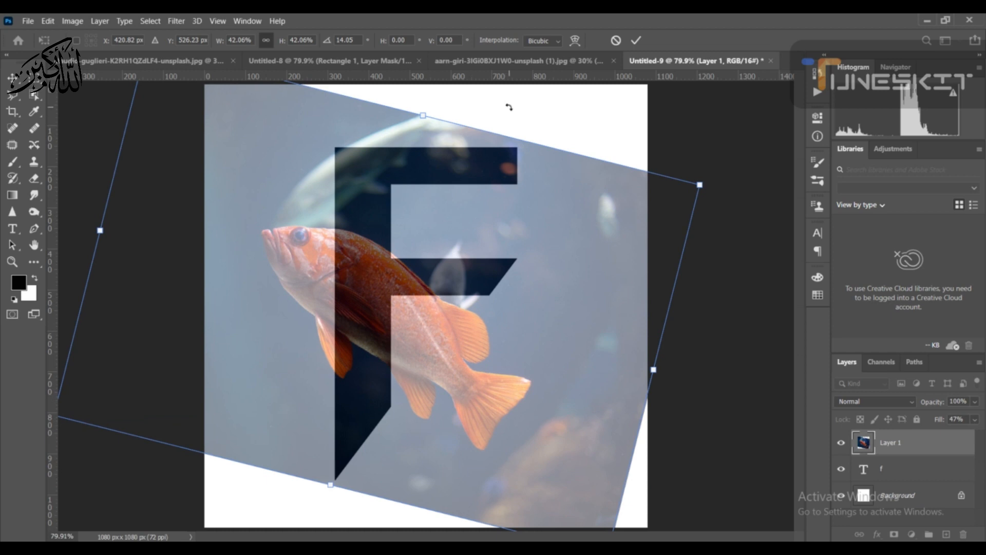
pyautogui.click(637, 41)
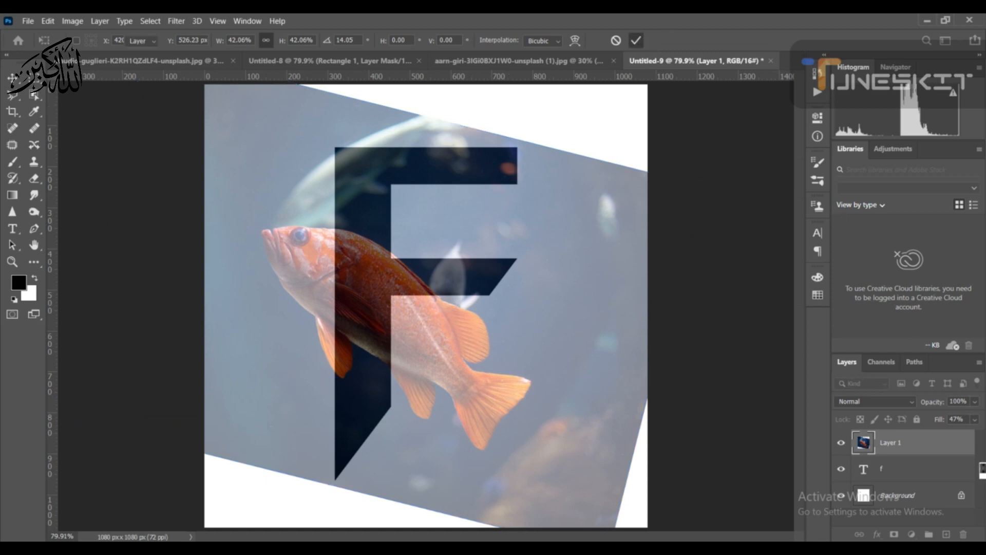
# - Restore the fish layer's fill to 100%
pyautogui.click(974, 419)
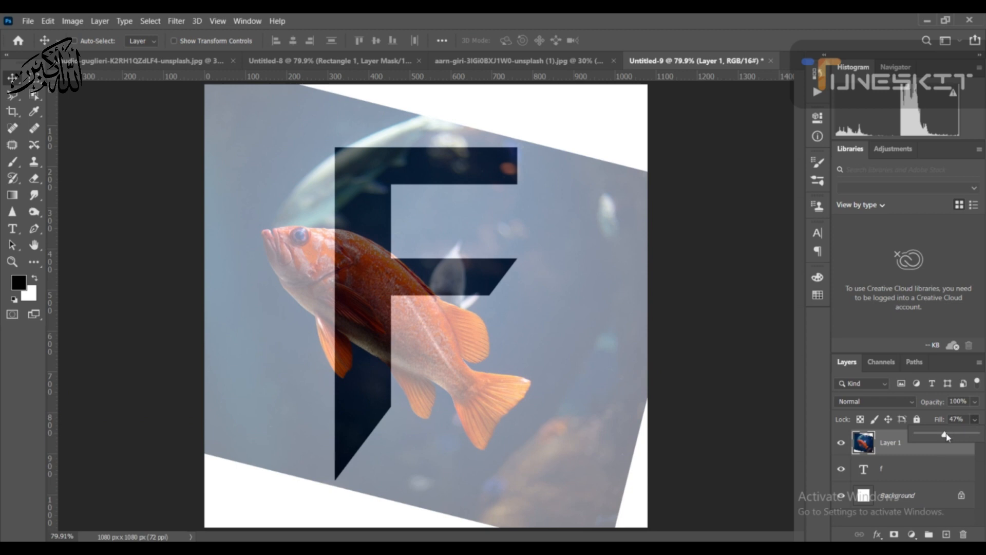
pyautogui.moveTo(947, 436); pyautogui.dragTo(973, 433)
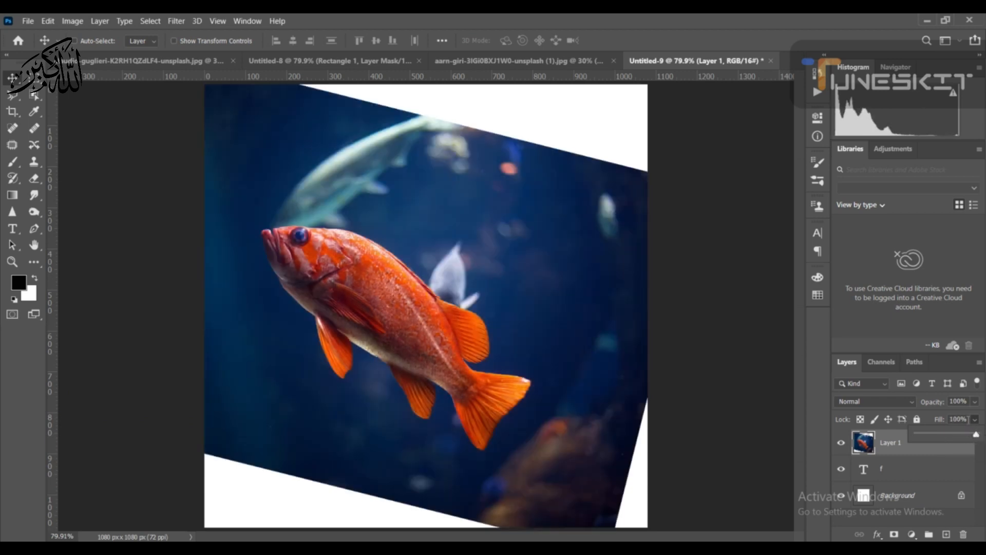
pyautogui.click(977, 420)
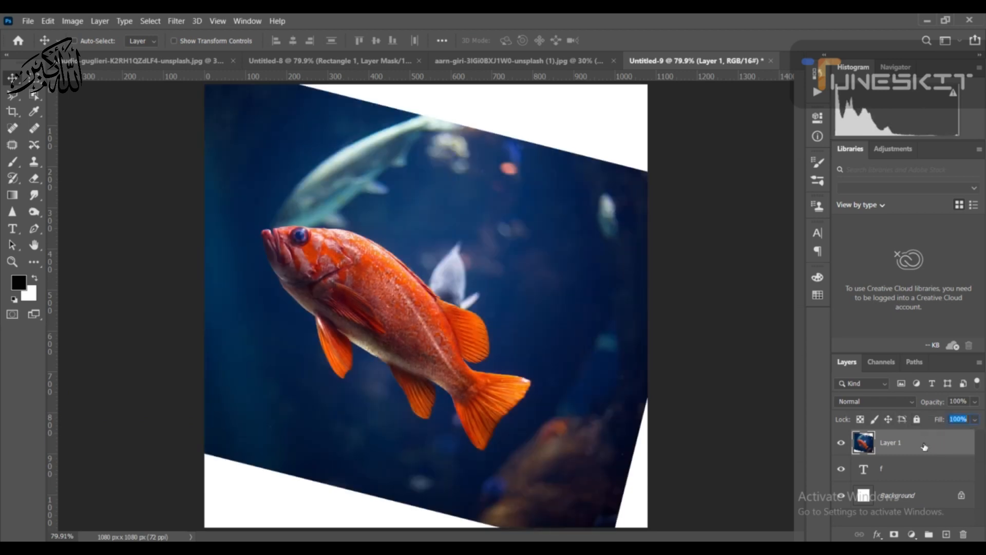
# - Convert the letter F text layer to a smart object
pyautogui.click(919, 476)
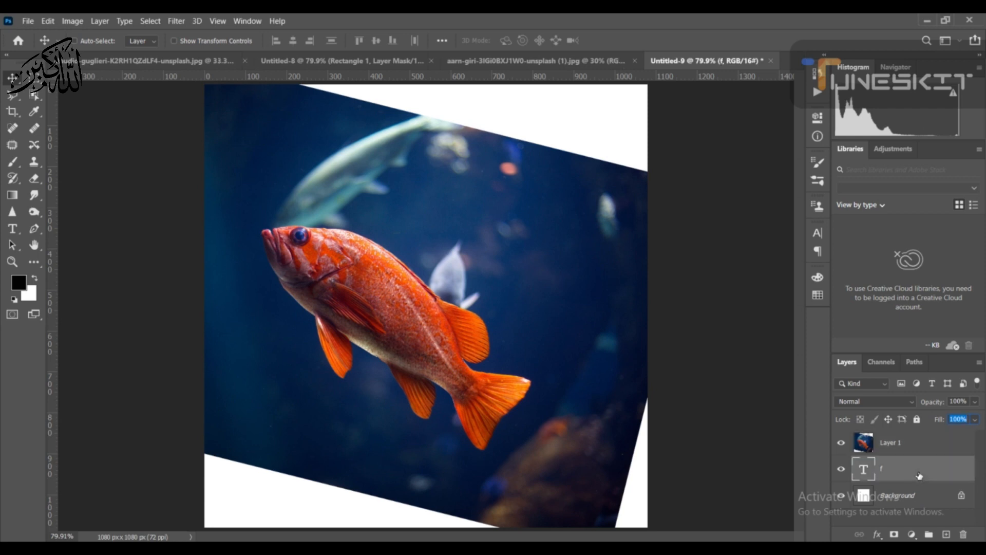
pyautogui.rightClick(920, 476)
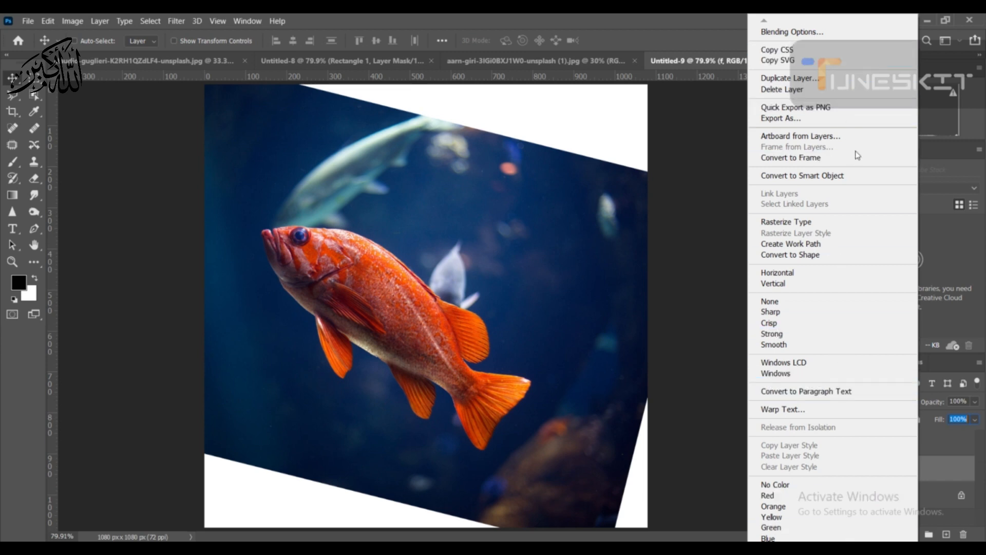
pyautogui.click(854, 178)
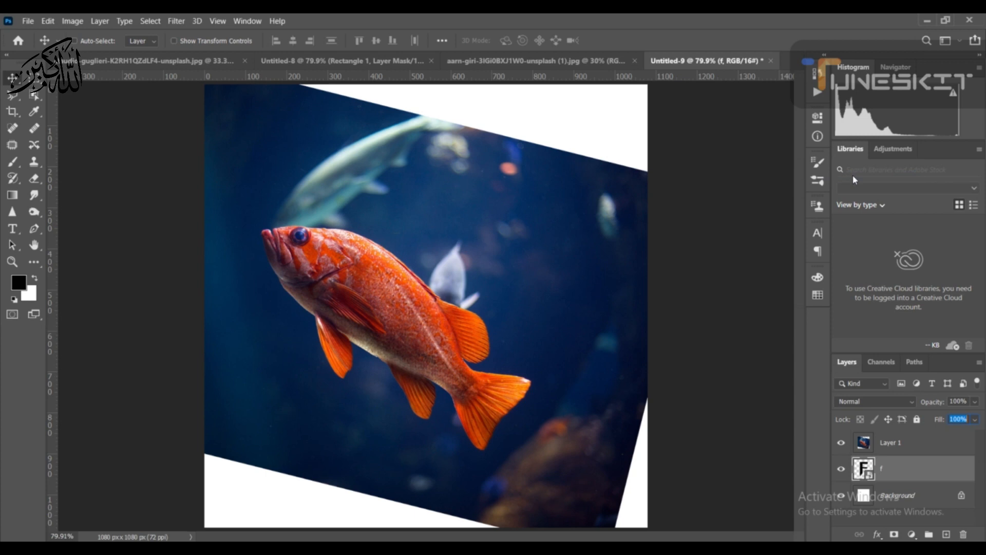
# - Duplicate the fish layer Layer 1 and hide the copy
pyautogui.click(893, 446)
pyautogui.hotkey('ctrl', 'j')
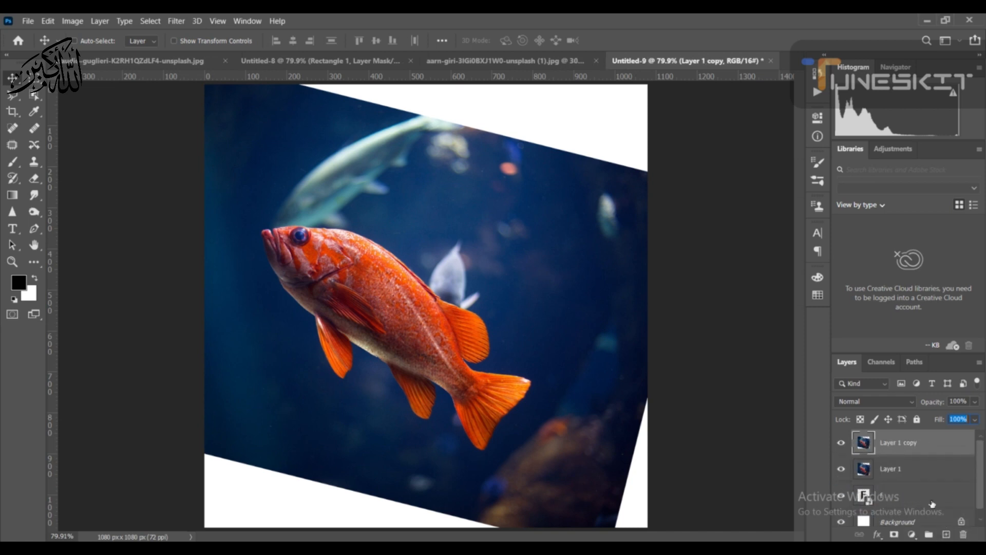
pyautogui.click(841, 444)
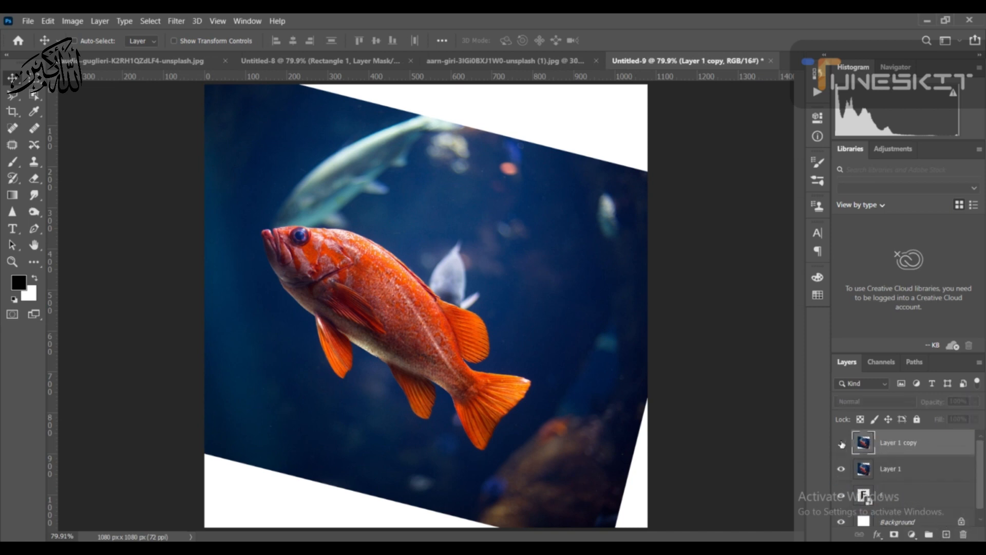
# - Clip Layer 1 to the letter F layer with a clipping mask
pyautogui.moveTo(983, 476); pyautogui.dragTo(983, 485)
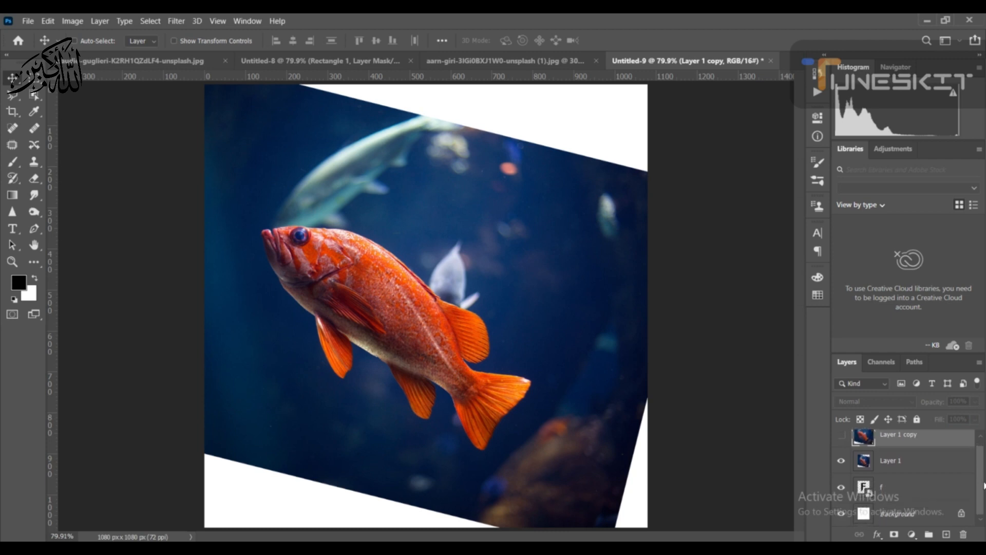
pyautogui.click(901, 464)
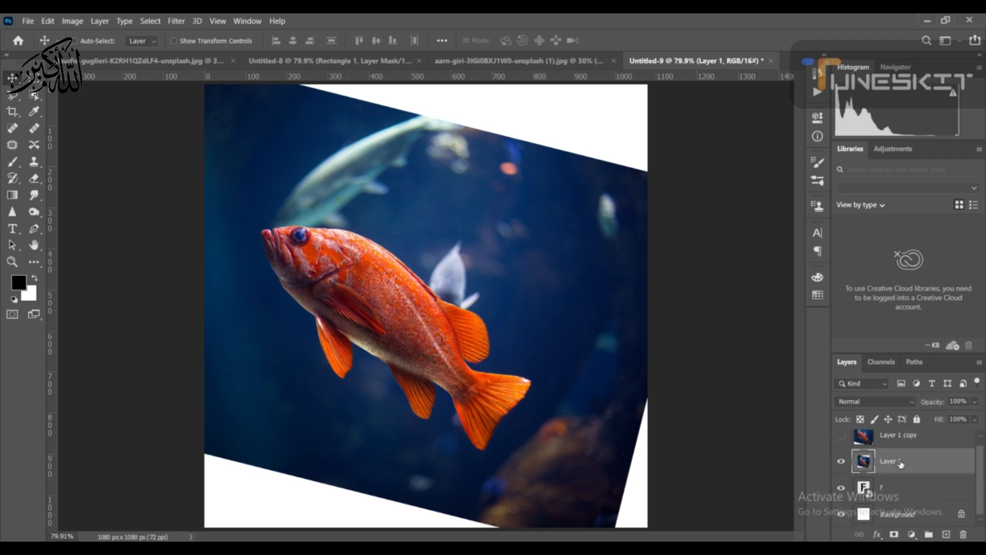
pyautogui.keyDown('shift'); pyautogui.click(901, 494); pyautogui.keyUp('shift')
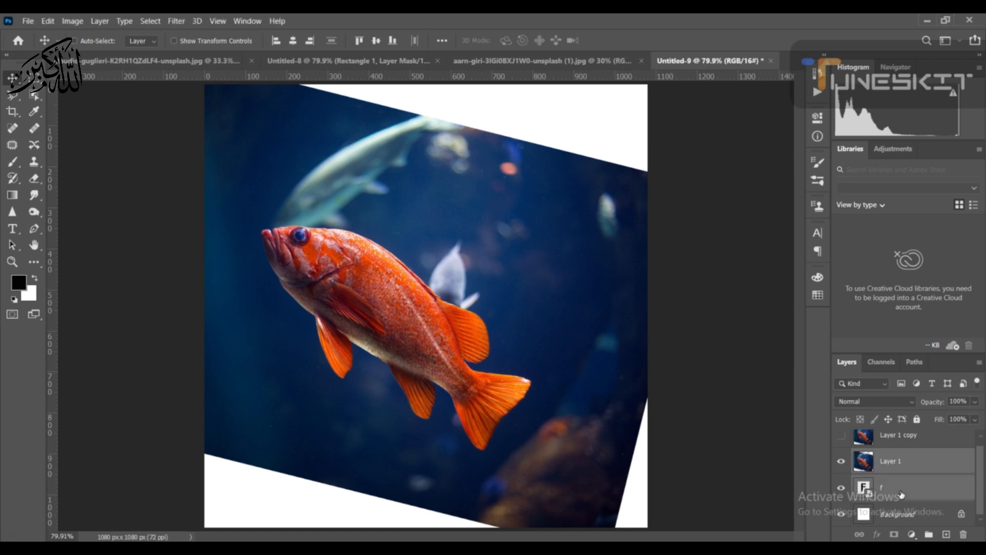
pyautogui.keyDown('alt'); pyautogui.click(925, 472); pyautogui.keyUp('alt')
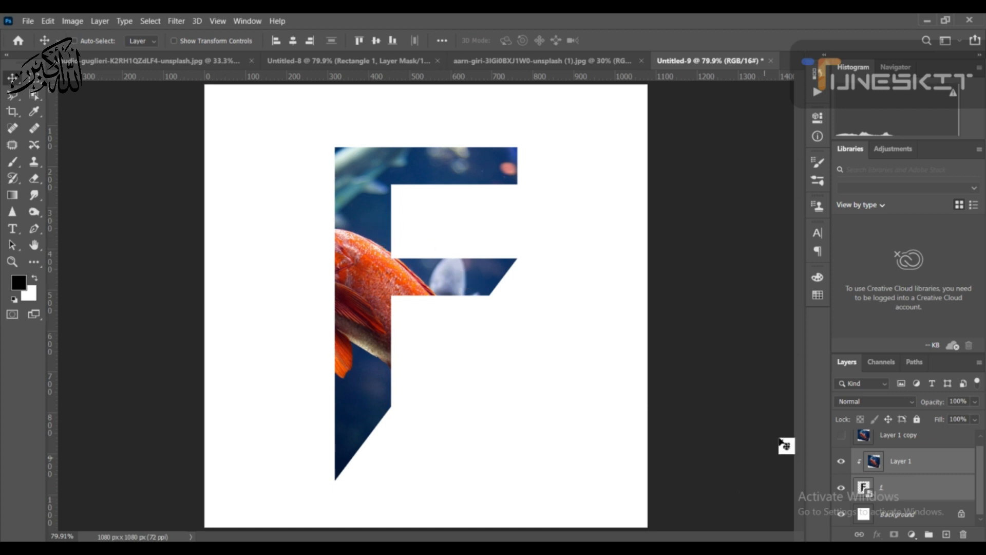
# - Show the Layer 1 copy layer and select the orange fish on it with the Object Selection tool
pyautogui.click(840, 439)
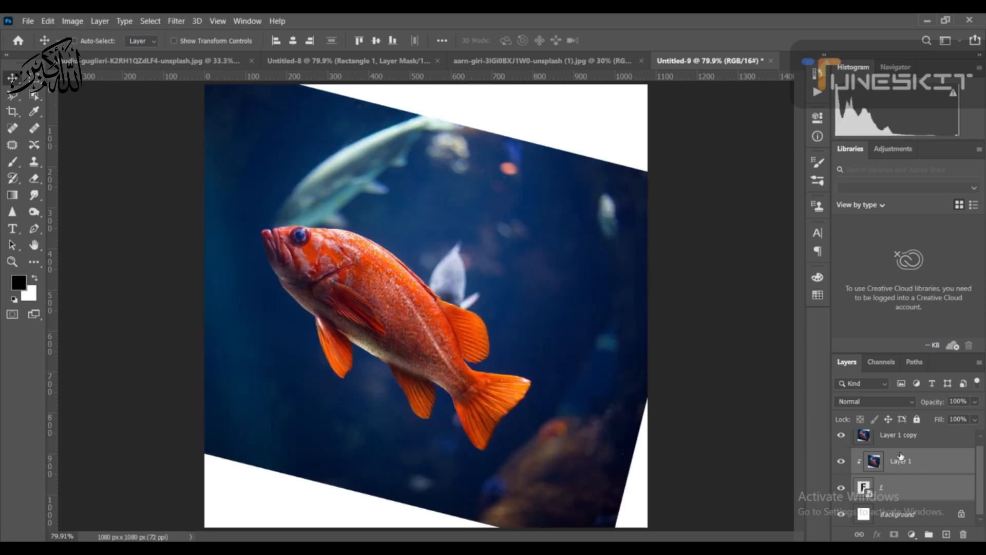
pyautogui.click(910, 439)
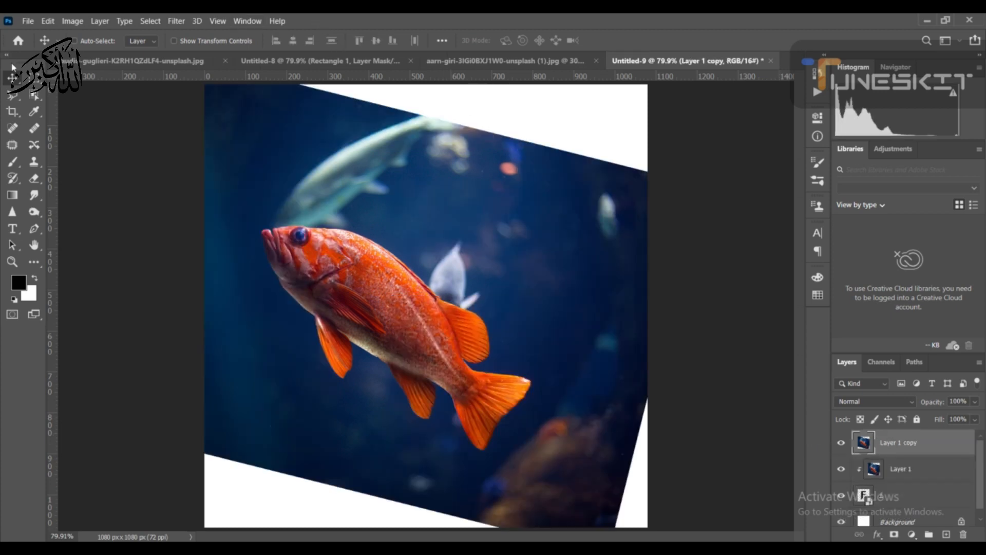
pyautogui.click(33, 94)
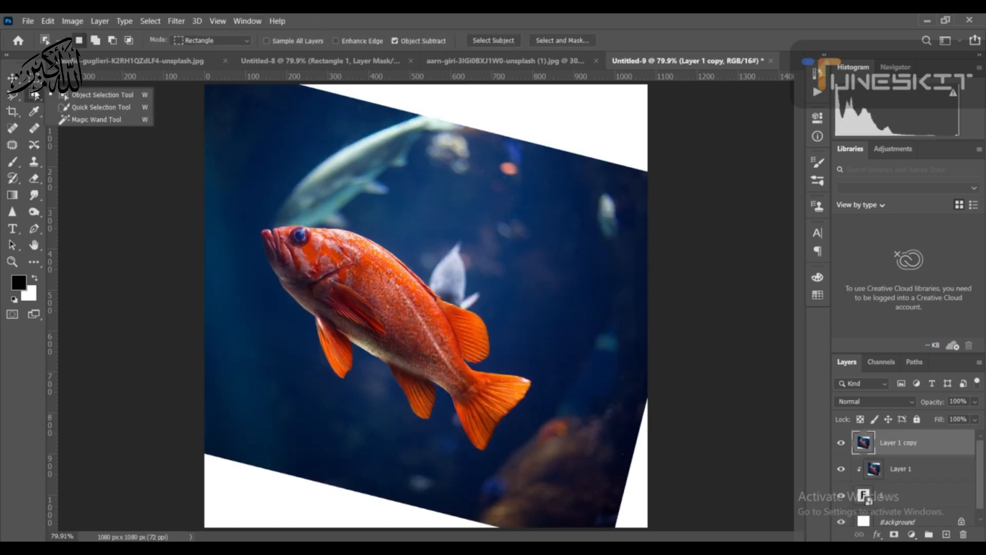
pyautogui.click(72, 96)
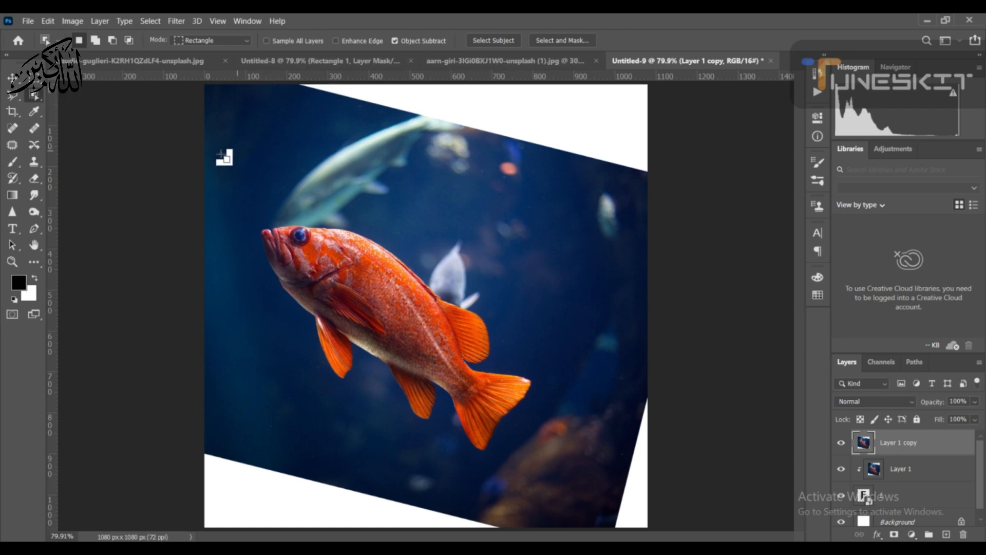
pyautogui.moveTo(229, 154); pyautogui.dragTo(552, 458)
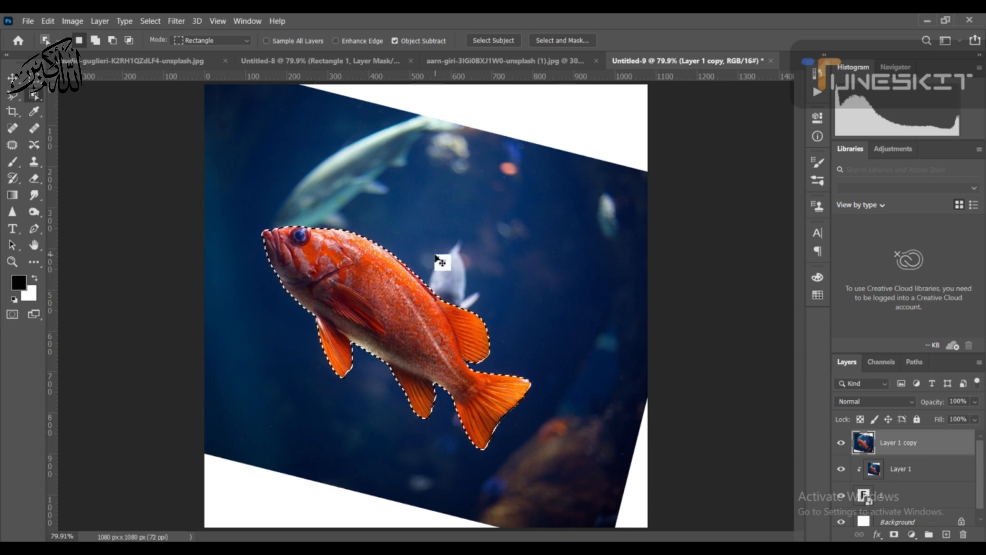
# - Copy the selected fish to its own new layer and delete the Layer 1 copy layer
pyautogui.hotkey('ctrl', 'j')
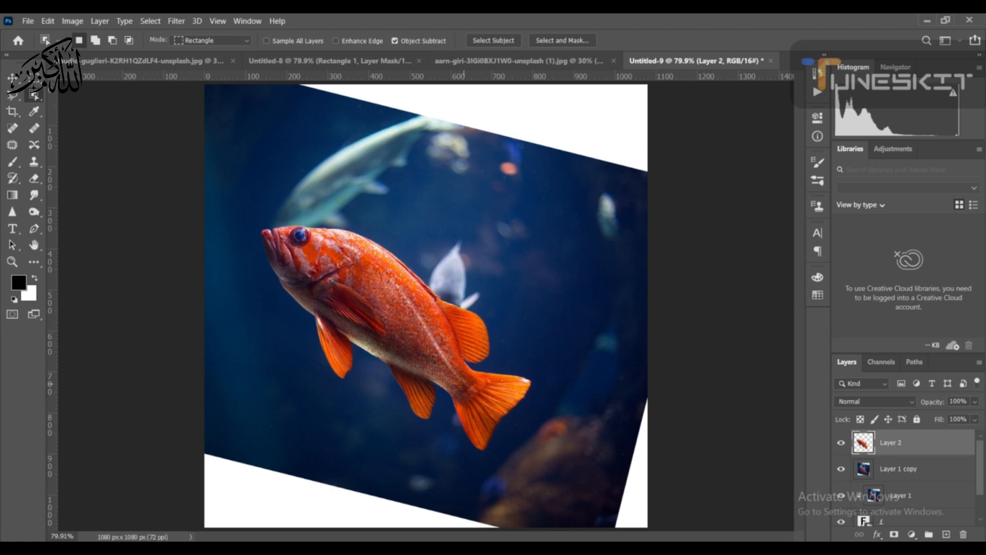
pyautogui.click(885, 469)
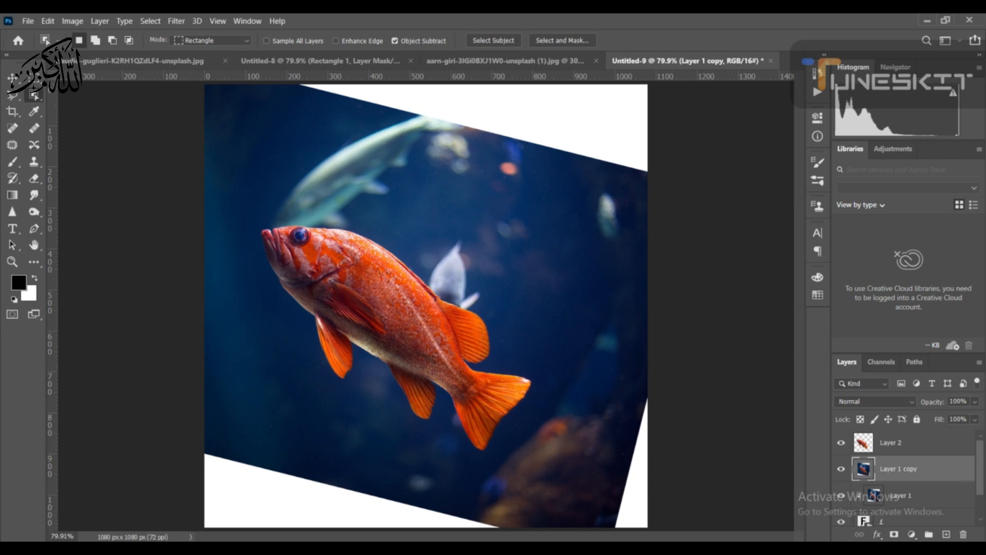
pyautogui.click(963, 535)
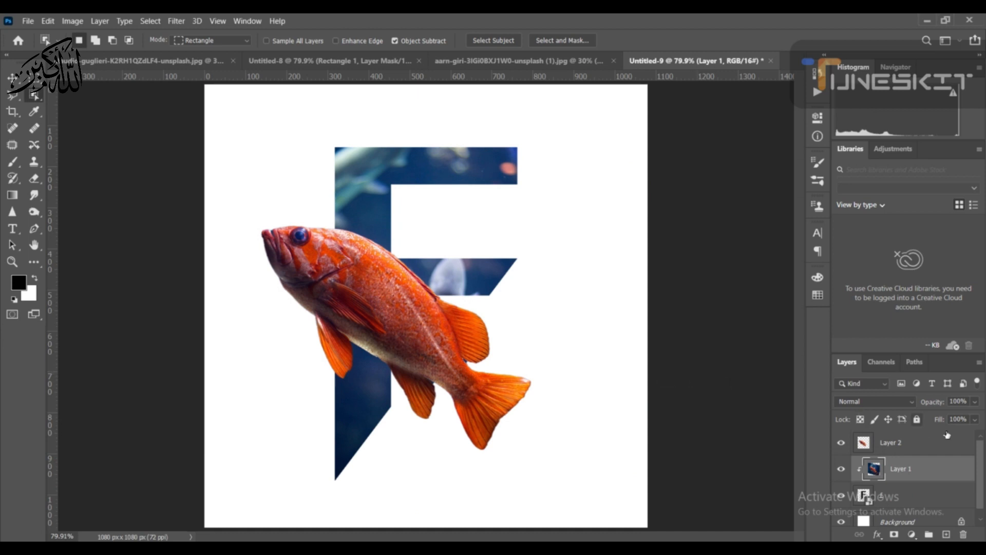
# - Add a layer mask to Layer 2 and paint it black to hide the fish's rear body and tail outside the letter F
pyautogui.click(913, 450)
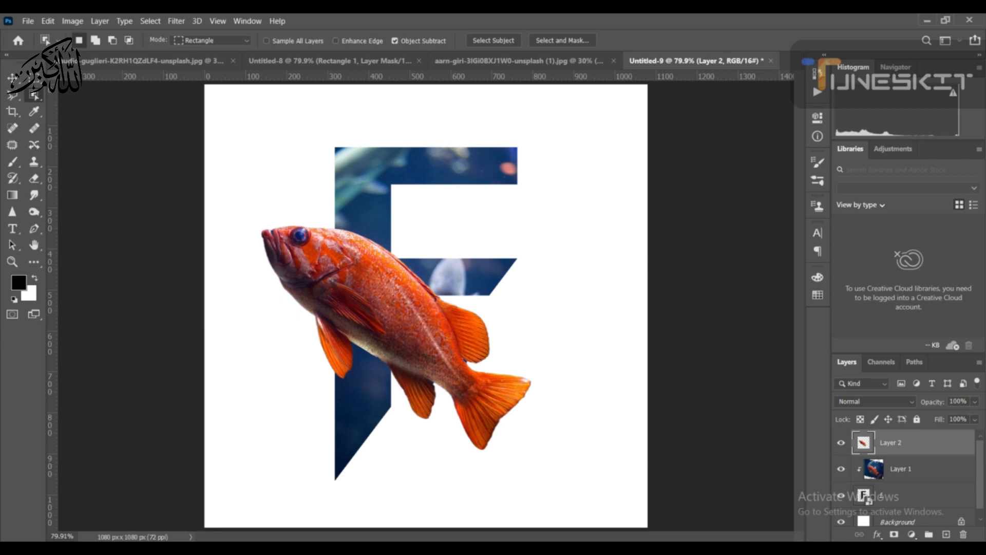
pyautogui.click(894, 534)
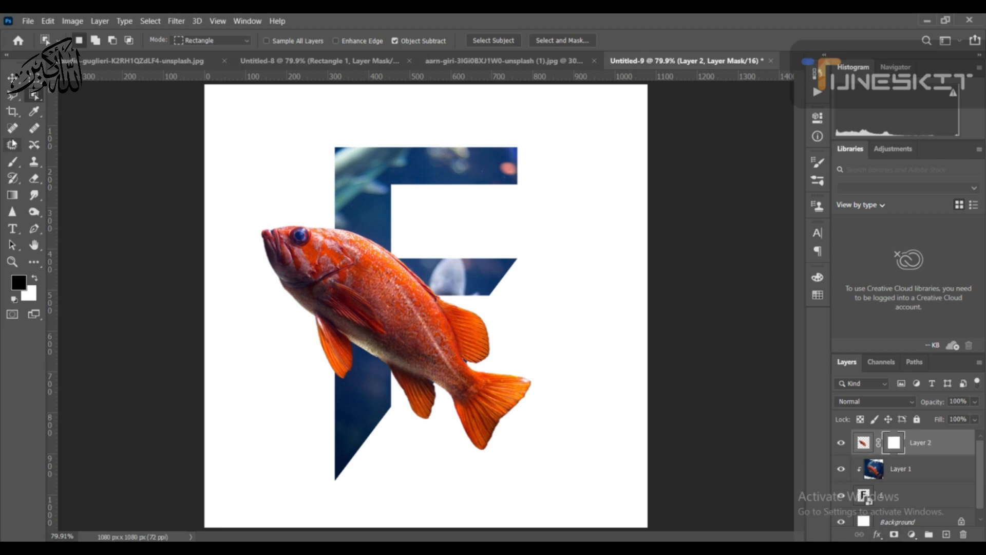
pyautogui.click(13, 161)
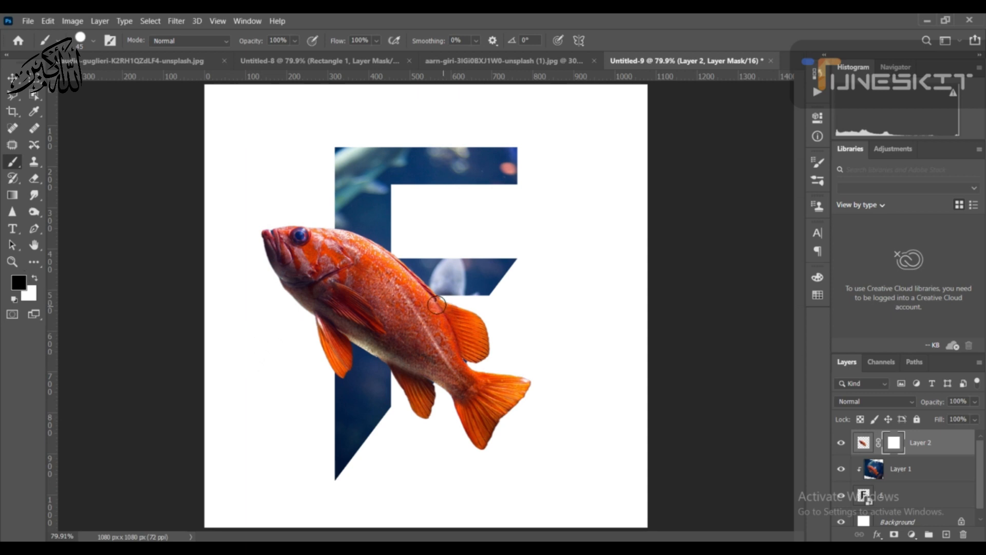
pyautogui.moveTo(436, 303)
pyautogui.mouseDown()
pyautogui.moveTo(386, 303)
pyautogui.moveTo(389, 376)
pyautogui.moveTo(450, 426)
pyautogui.moveTo(473, 427)
pyautogui.moveTo(494, 398)
pyautogui.moveTo(467, 374)
pyautogui.moveTo(475, 309)
pyautogui.moveTo(409, 317)
pyautogui.moveTo(411, 374)
pyautogui.moveTo(410, 303)
pyautogui.moveTo(399, 333)
pyautogui.moveTo(407, 371)
pyautogui.moveTo(432, 321)
pyautogui.moveTo(434, 347)
pyautogui.moveTo(458, 304)
pyautogui.moveTo(443, 358)
pyautogui.moveTo(489, 306)
pyautogui.moveTo(492, 333)
pyautogui.moveTo(471, 363)
pyautogui.moveTo(479, 327)
pyautogui.moveTo(448, 379)
pyautogui.moveTo(440, 355)
pyautogui.moveTo(414, 381)
pyautogui.moveTo(407, 413)
pyautogui.moveTo(435, 371)
pyautogui.moveTo(436, 420)
pyautogui.moveTo(448, 379)
pyautogui.moveTo(459, 402)
pyautogui.moveTo(465, 384)
pyautogui.moveTo(469, 415)
pyautogui.moveTo(475, 392)
pyautogui.moveTo(483, 427)
pyautogui.moveTo(508, 363)
pyautogui.moveTo(486, 369)
pyautogui.moveTo(523, 383)
pyautogui.moveTo(483, 443)
pyautogui.mouseUp()
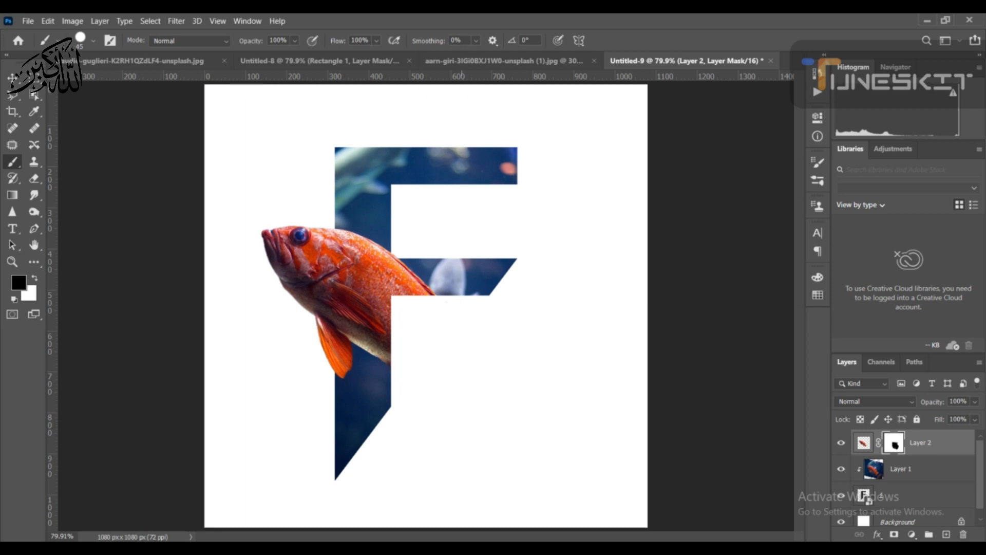
# - Add a white 6 px outside stroke to the letter F layer
pyautogui.scroll(-1, 896, 487)
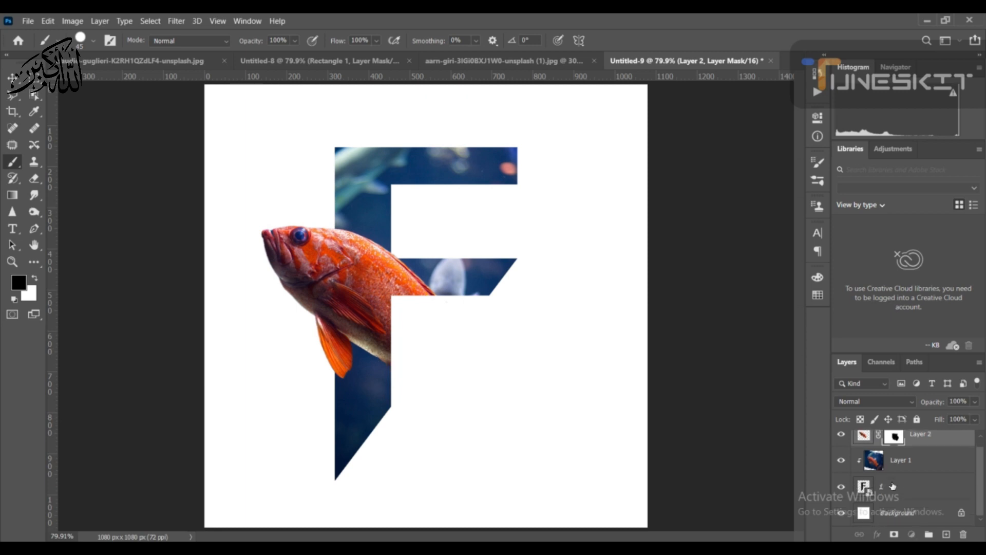
pyautogui.click(893, 486)
pyautogui.rightClick(892, 485)
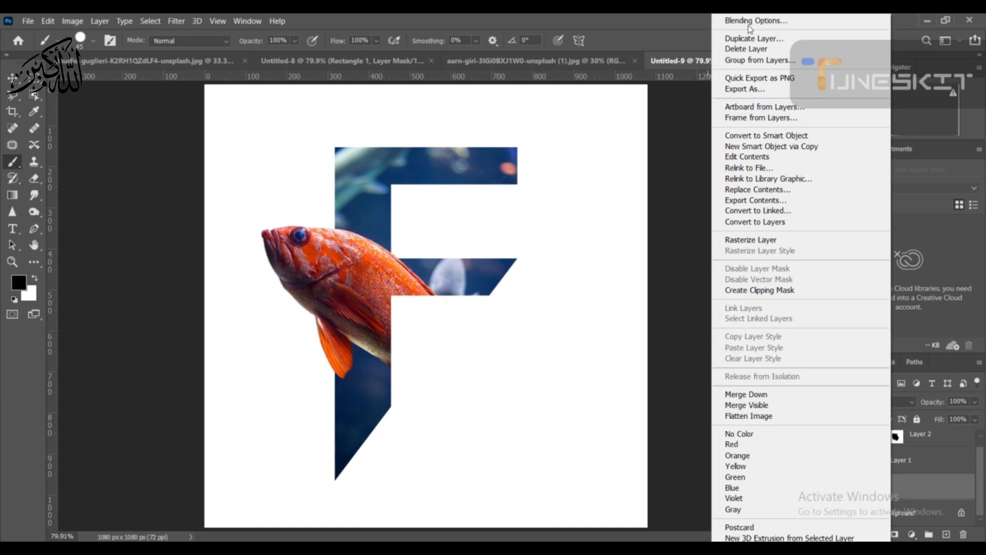
pyautogui.click(679, 110)
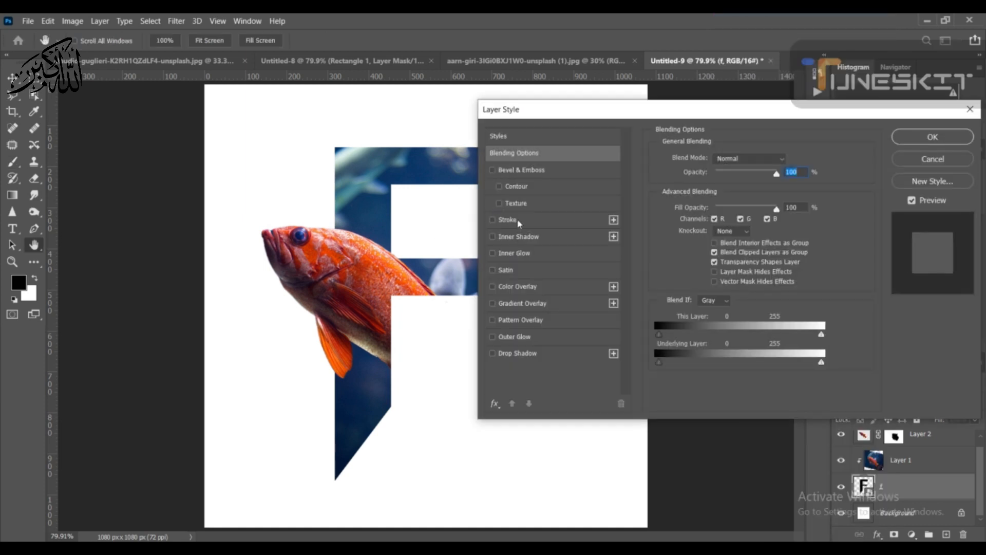
pyautogui.click(511, 220)
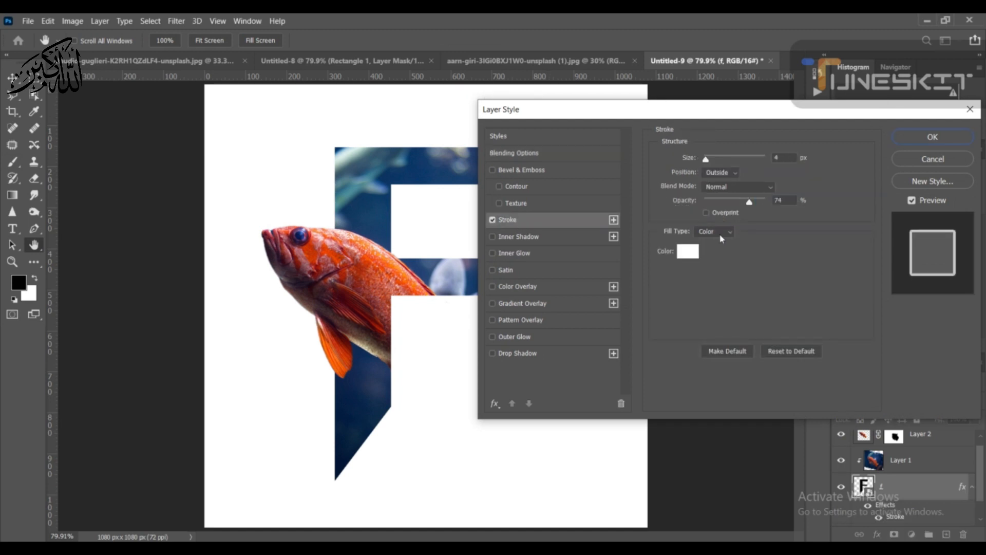
pyautogui.click(688, 250)
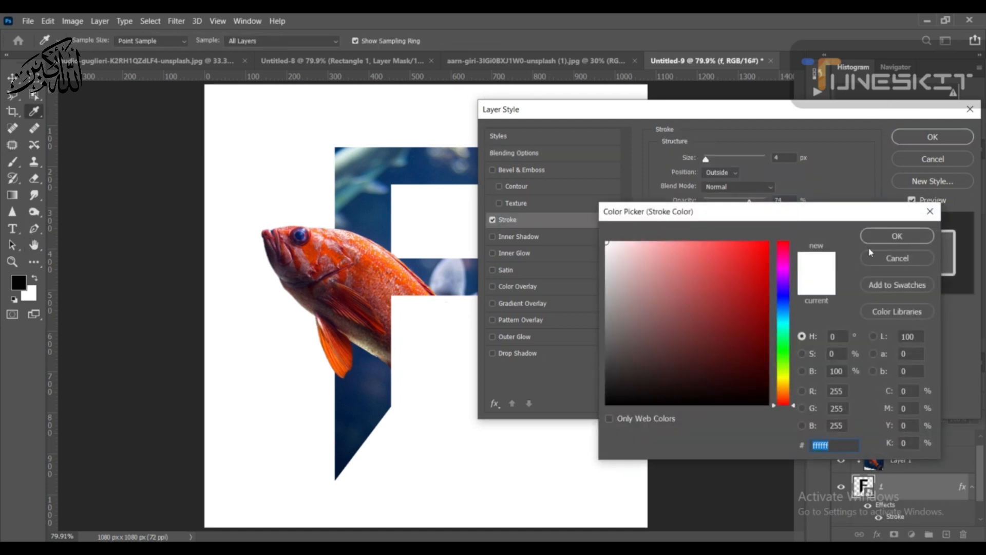
pyautogui.click(897, 236)
pyautogui.press('Up')
pyautogui.press('Up')
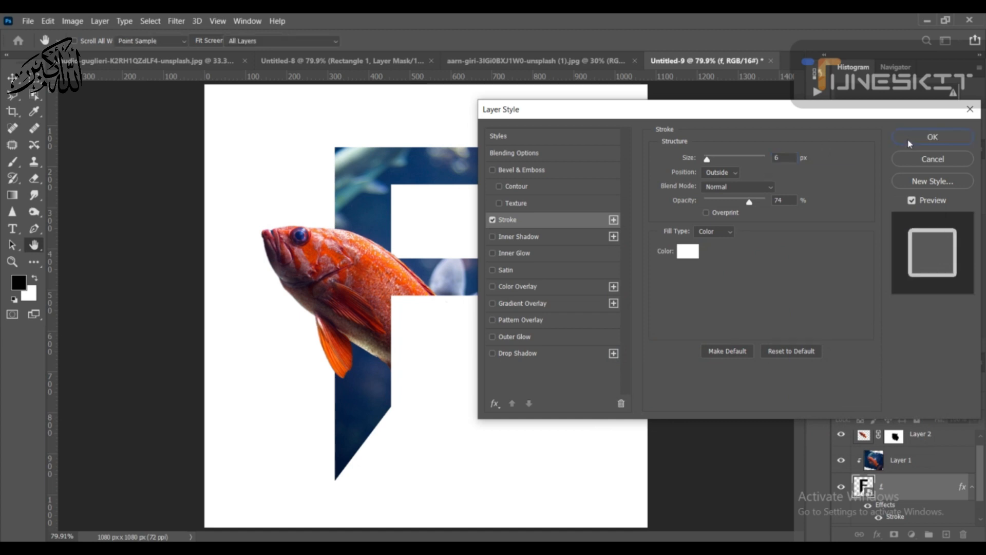
pyautogui.click(909, 143)
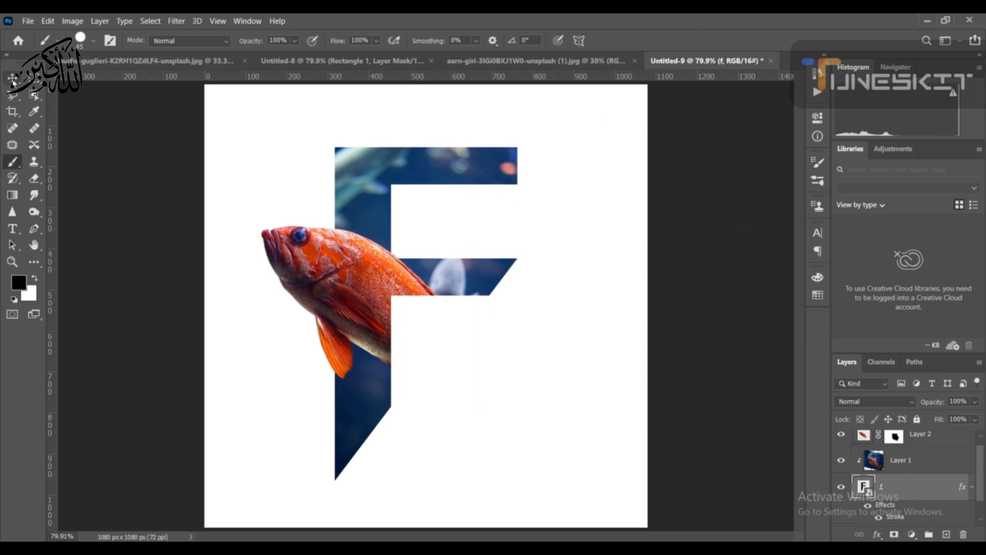
# - Add a solid color fill layer in grey 5a5a5a directly above the Background layer
pyautogui.click(12, 78)
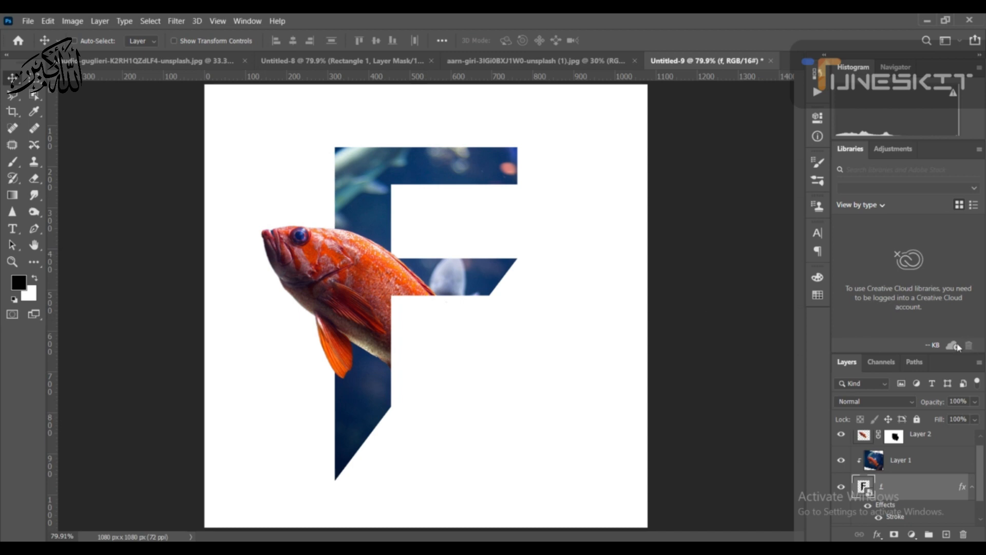
pyautogui.scroll(-1, 981, 471)
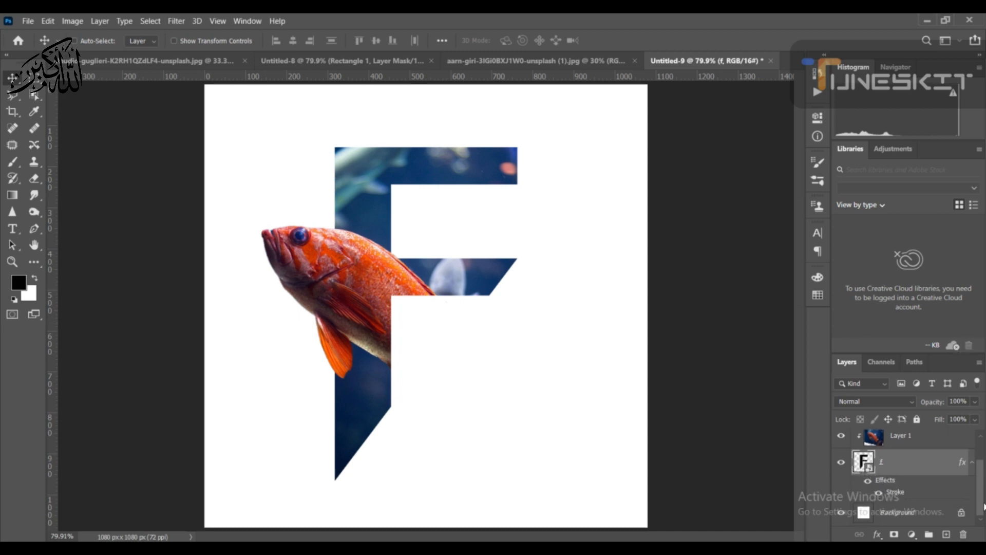
pyautogui.click(906, 514)
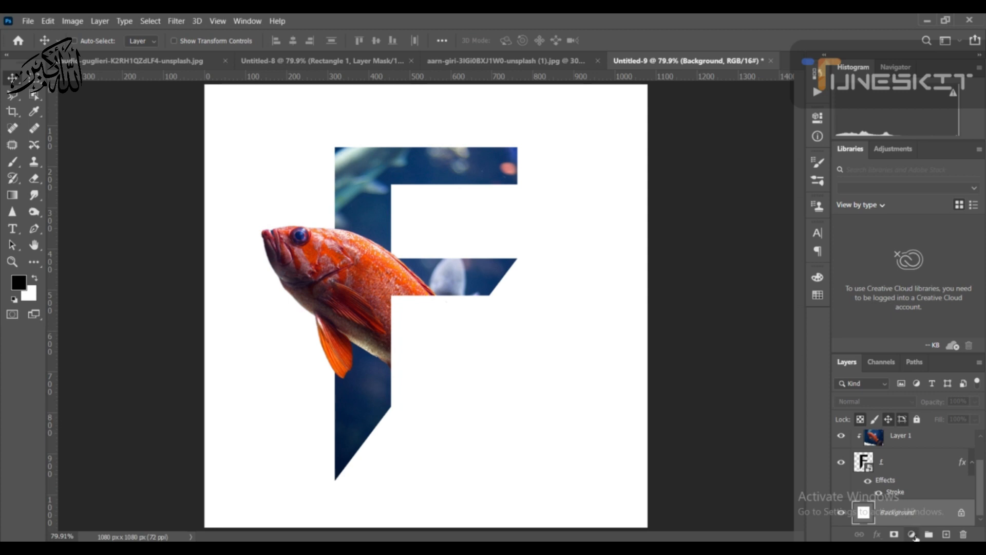
pyautogui.click(912, 535)
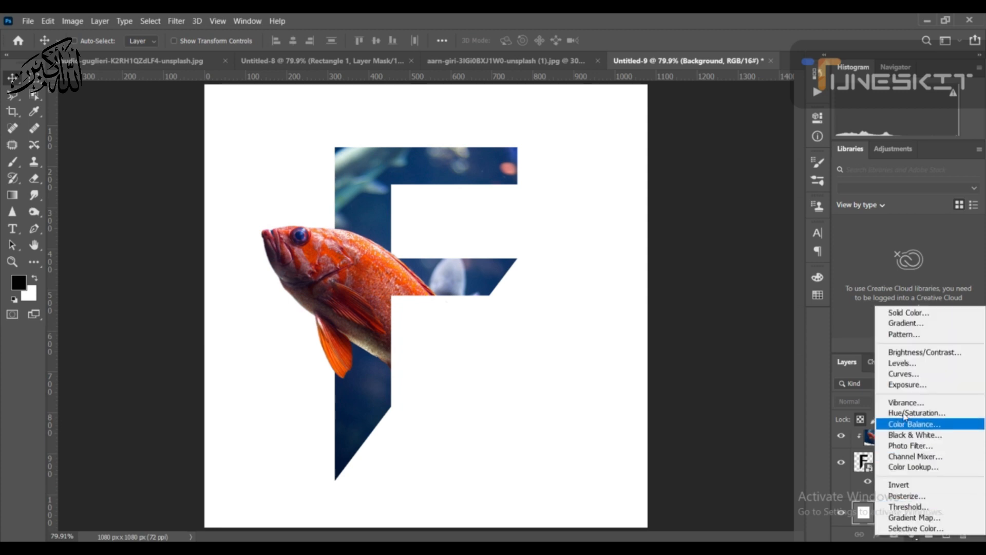
pyautogui.click(896, 314)
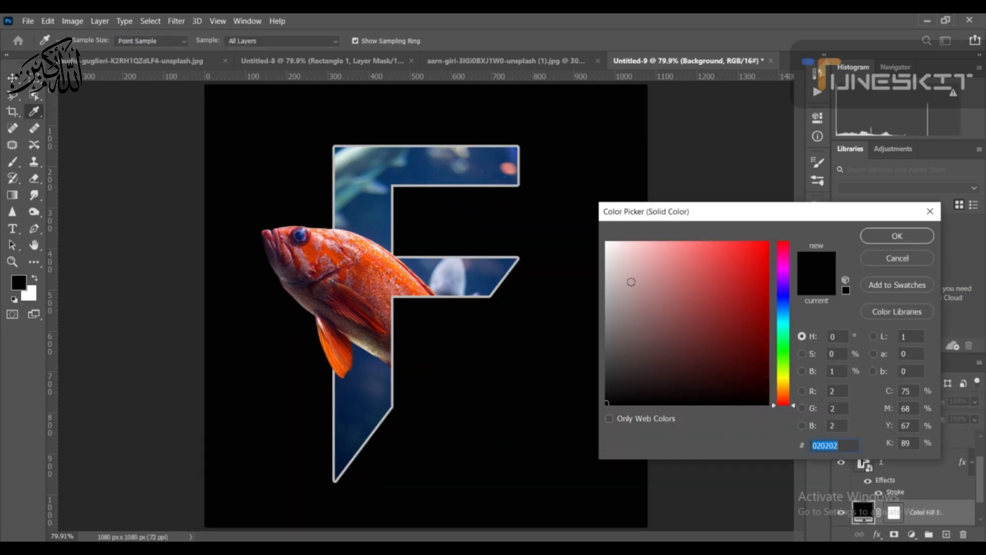
pyautogui.moveTo(609, 284); pyautogui.dragTo(606, 348)
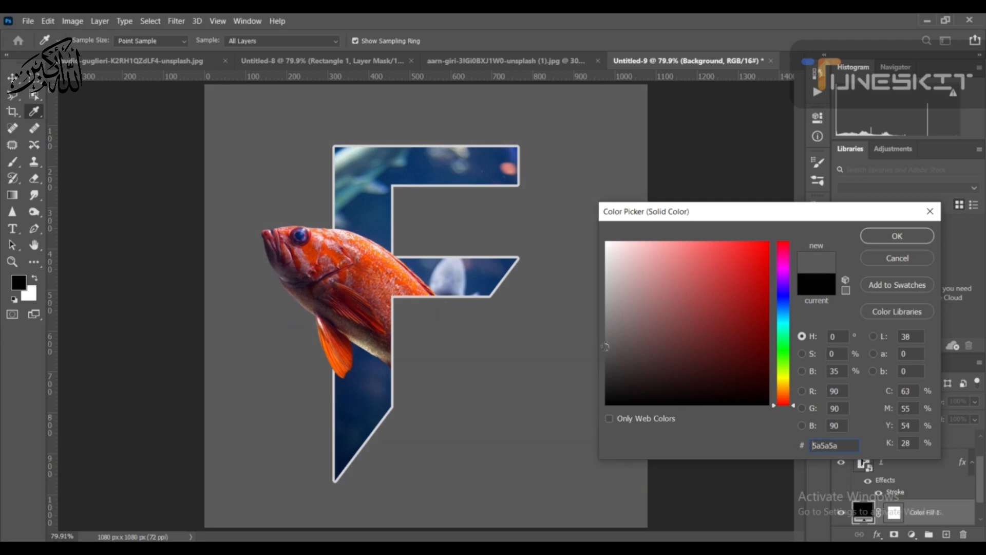
pyautogui.click(874, 237)
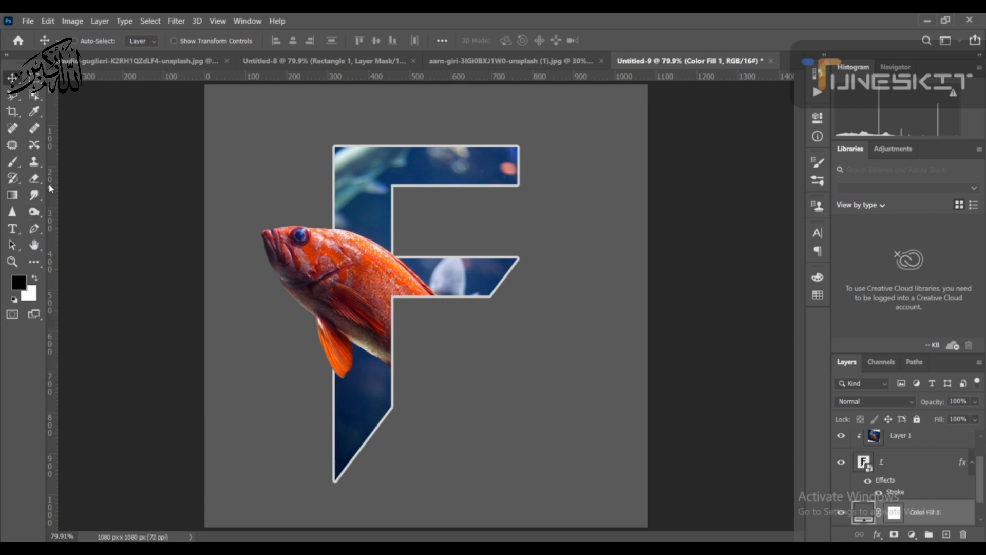
# - Add the vertical text "photoshop" on the canvas beside the letter F with the Vertical Type tool
pyautogui.click(13, 229)
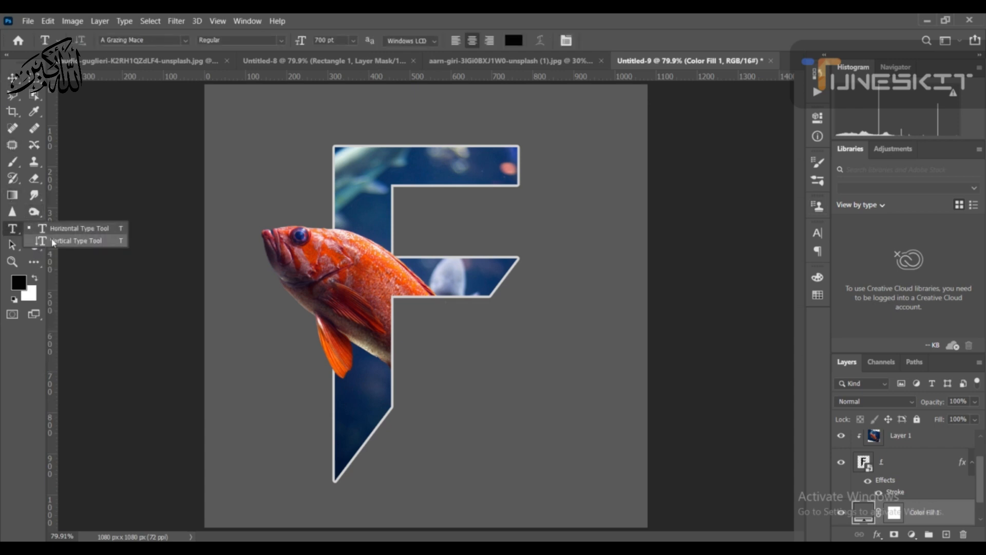
pyautogui.click(52, 241)
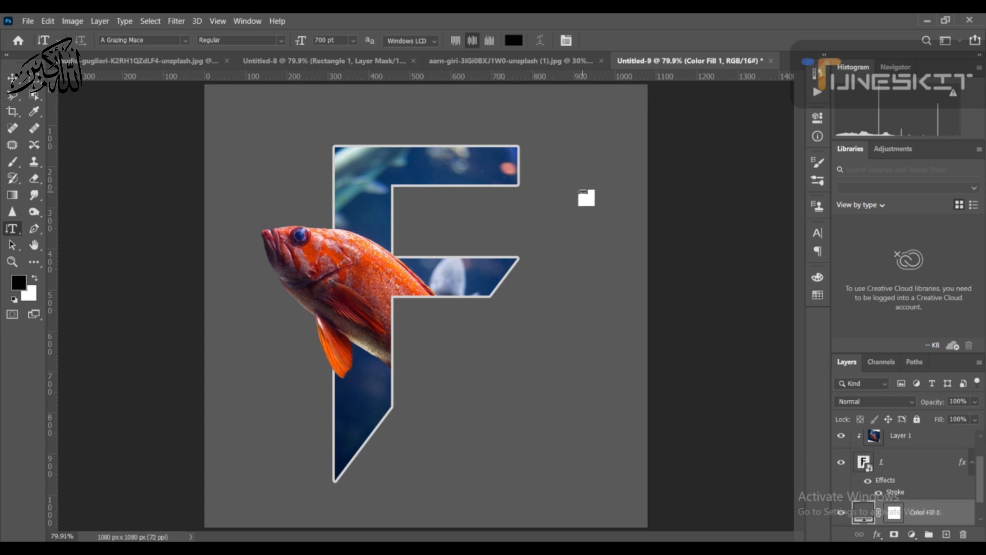
pyautogui.click(583, 191)
pyautogui.press('BackSpace')
pyautogui.write('t')
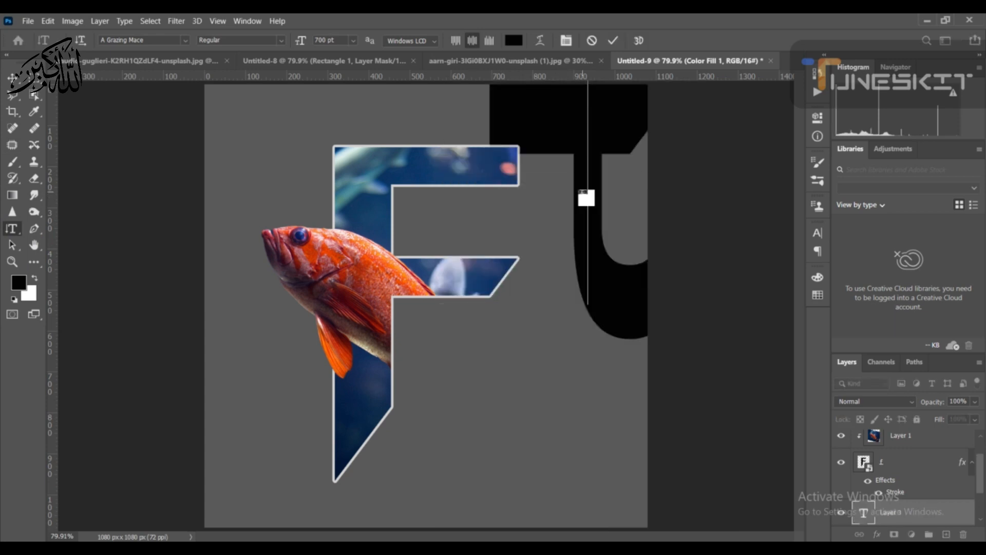
pyautogui.write('ish')
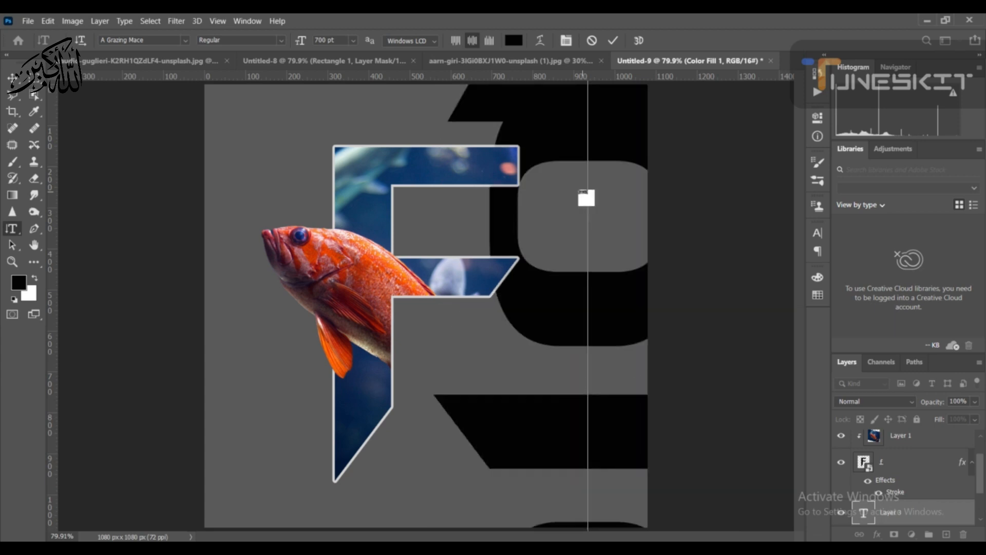
pyautogui.write('ing')
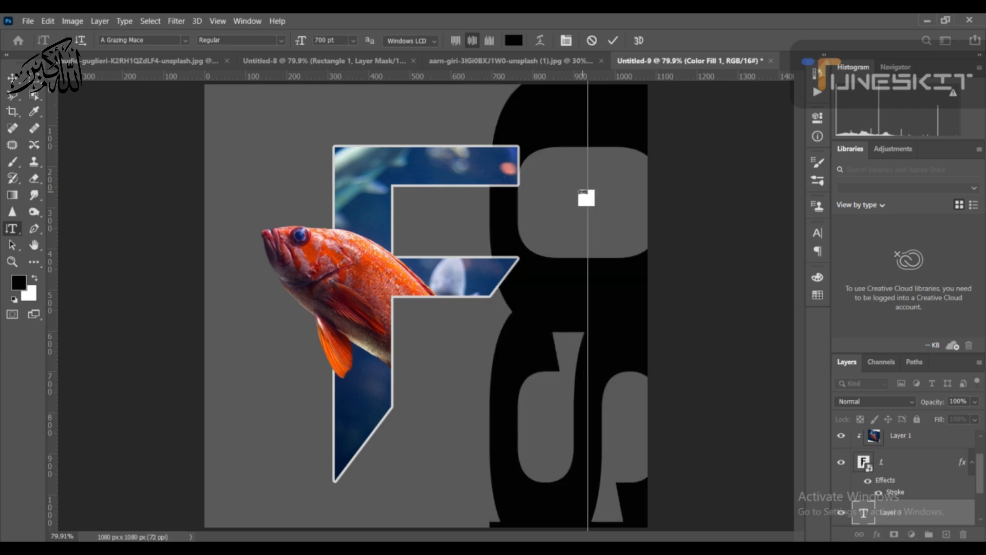
pyautogui.click(14, 77)
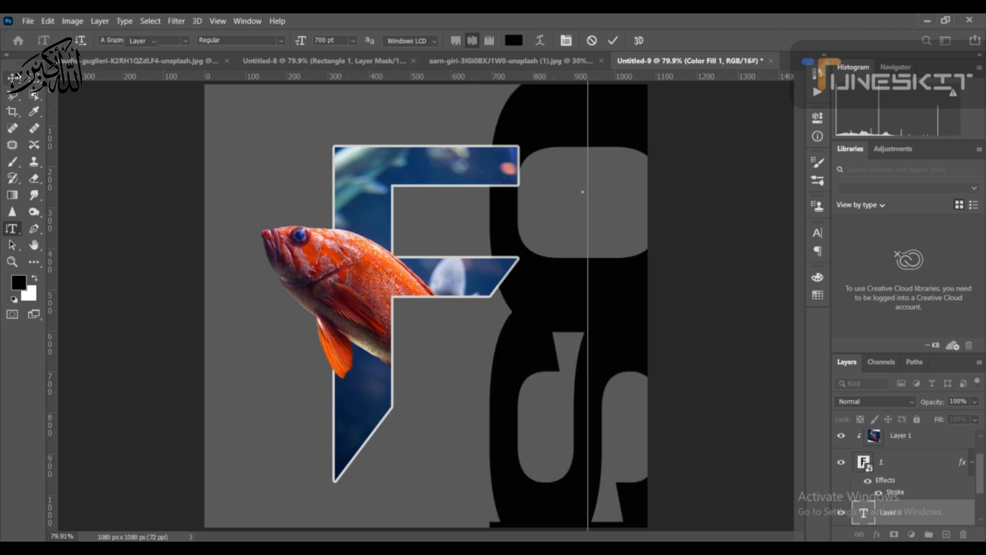
# - Set the font size of the vertical "photoshop" text to 14 pt
pyautogui.click(14, 232)
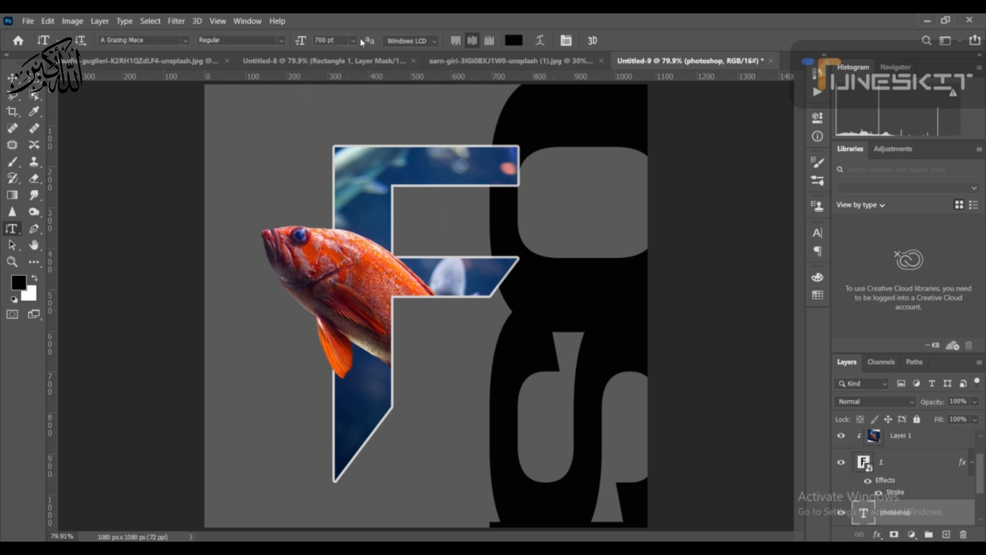
pyautogui.click(354, 41)
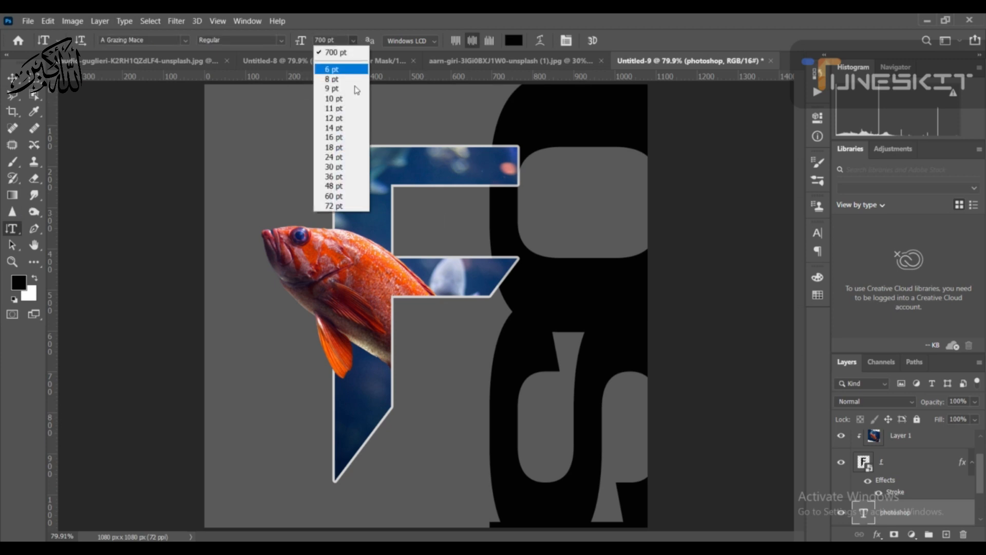
pyautogui.click(355, 130)
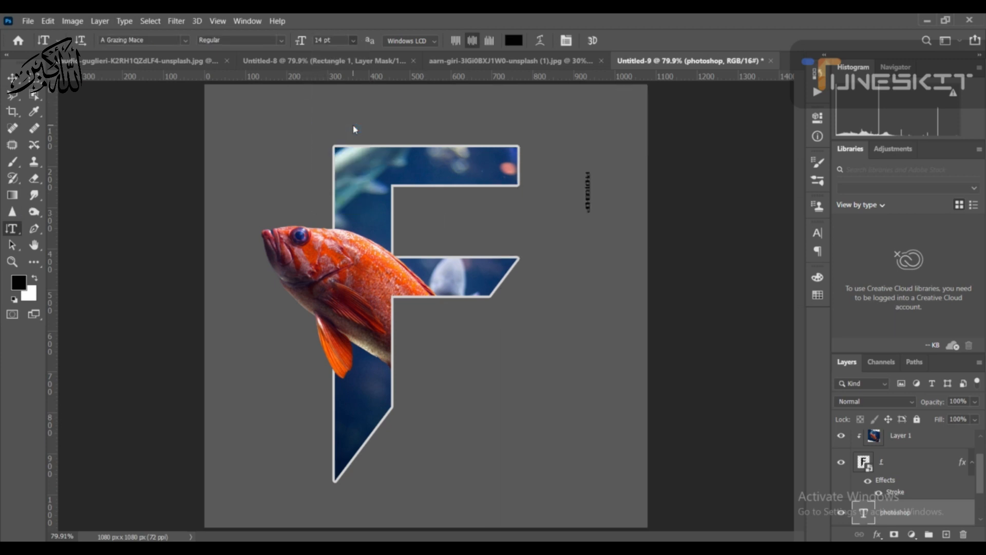
# - Set the font size of the vertical "photoshop" text to 24 pt and show its type layer properties
pyautogui.click(354, 40)
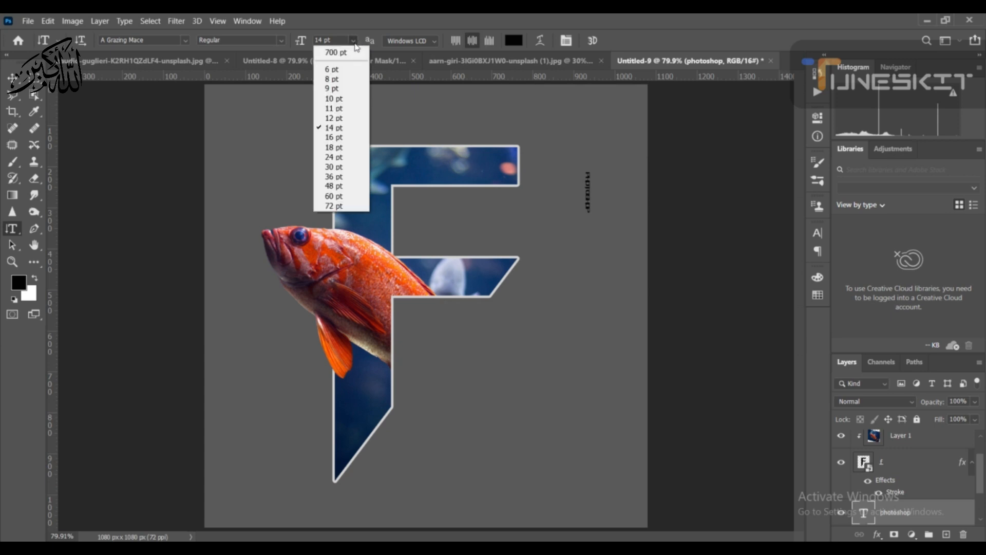
pyautogui.click(350, 163)
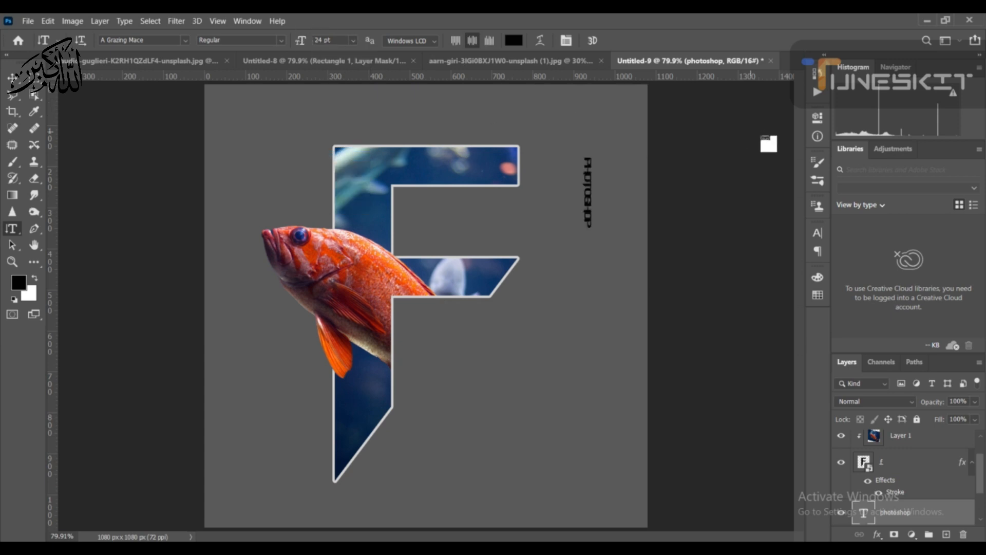
pyautogui.click(818, 118)
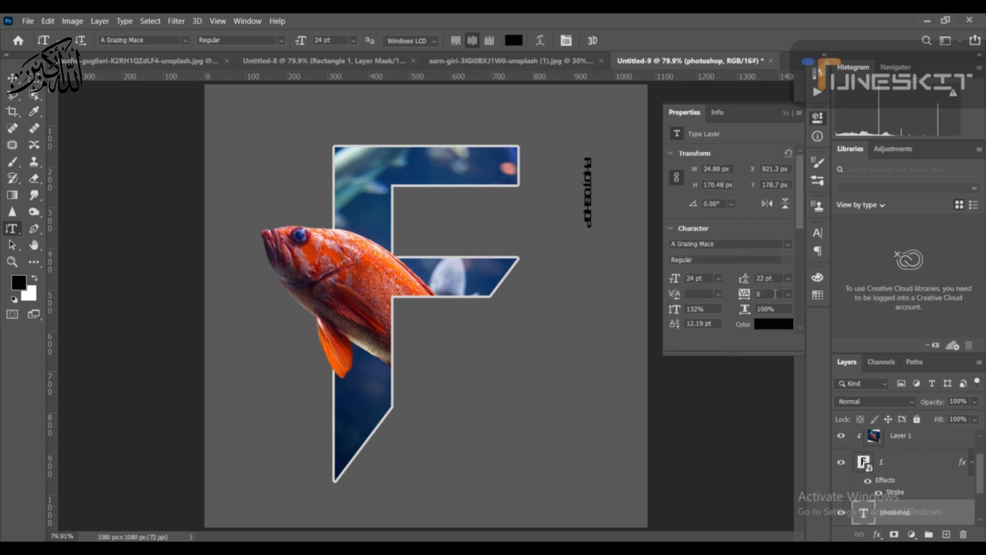
# - Try reducing the vertical scale of the "photoshop" text to 3%
pyautogui.click(715, 309)
pyautogui.scroll(-6, 715, 308)
pyautogui.scroll(-20, 716, 309)
pyautogui.scroll(-10, 714, 309)
pyautogui.scroll(-3, 713, 308)
pyautogui.scroll(-18, 711, 308)
pyautogui.scroll(-17, 709, 309)
pyautogui.click(703, 307)
pyautogui.write('2')
pyautogui.press('Return')
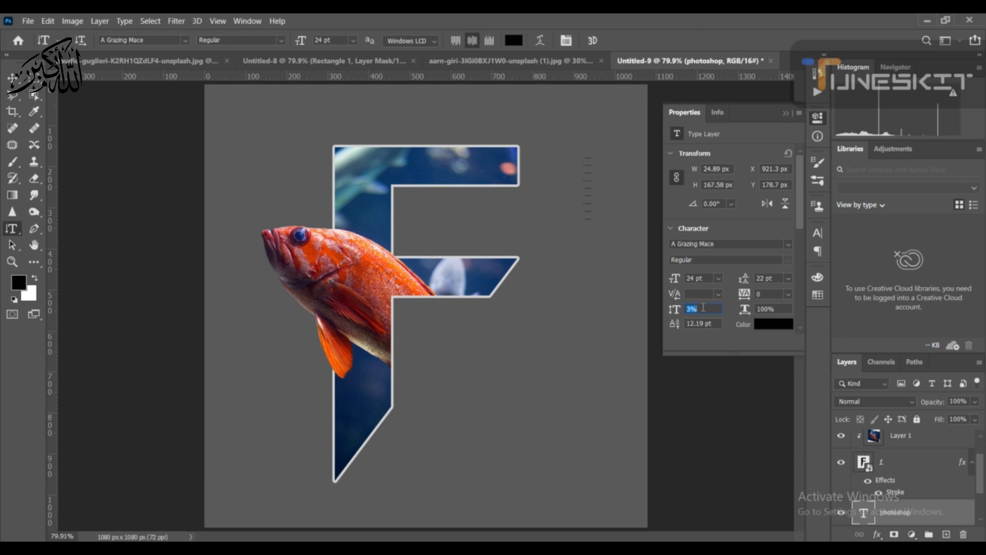
# - Set the vertical scale of the "photoshop" text to 100%
pyautogui.scroll(6, 703, 308)
pyautogui.press('BackSpace')
pyautogui.press('Return')
# - Increase the horizontal scale of the vertical "photoshop" text to 202%
pyautogui.click(778, 308)
pyautogui.press('Up')
pyautogui.press('Up')
pyautogui.press('Up')
pyautogui.press('Up')
pyautogui.press('Up')
pyautogui.press('Up')
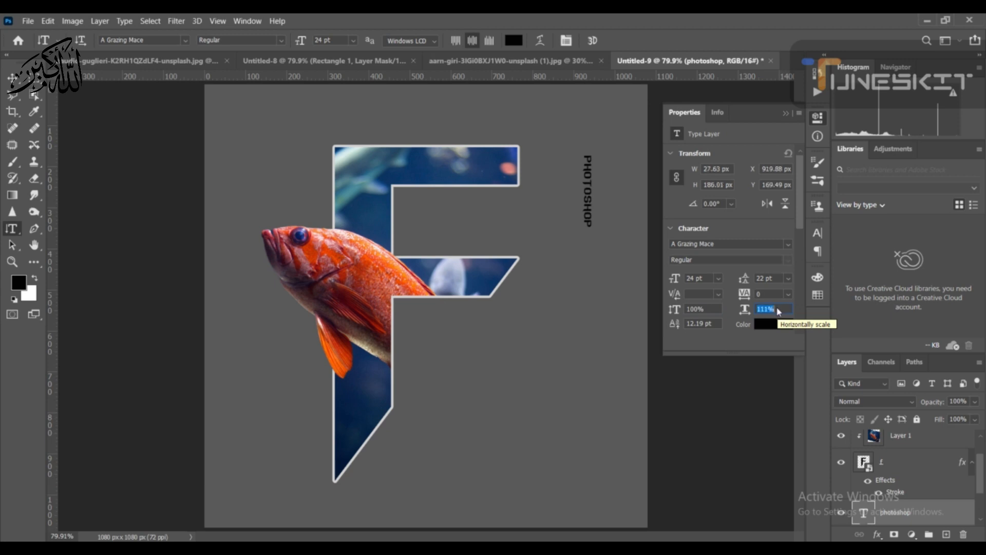
pyautogui.press('Up')
pyautogui.press('Up')
pyautogui.press('Up')
pyautogui.press('Up')
pyautogui.press('Up')
pyautogui.press('Up')
pyautogui.press('Up')
pyautogui.press('Up')
pyautogui.press('Up')
pyautogui.press('Up')
pyautogui.press('Up')
pyautogui.press('Up')
pyautogui.press('Up')
pyautogui.press('Up')
pyautogui.press('Up')
pyautogui.press('Up')
pyautogui.press('Up')
pyautogui.press('Up')
pyautogui.press('Up')
pyautogui.press('Up')
pyautogui.press('Up')
pyautogui.press('Up')
pyautogui.press('Up')
pyautogui.press('Up')
pyautogui.press('Up')
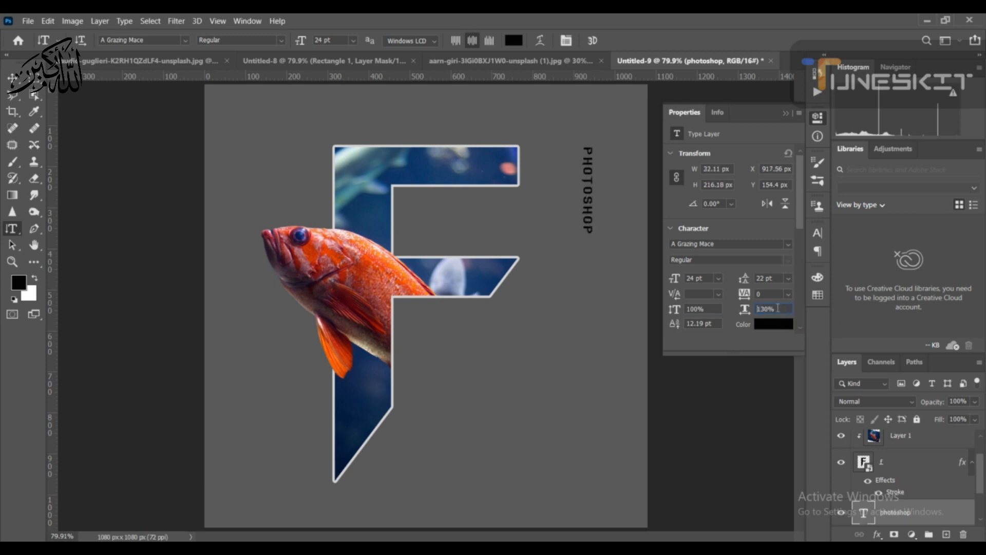
pyautogui.press('Up')
pyautogui.press('Up')
pyautogui.press('Up')
pyautogui.press('Up')
pyautogui.press('Up')
pyautogui.press('Up')
pyautogui.press('Up')
pyautogui.press('Up')
pyautogui.press('Up')
pyautogui.press('Up')
pyautogui.press('Up')
pyautogui.press('Up')
pyautogui.press('Up')
pyautogui.press('Up')
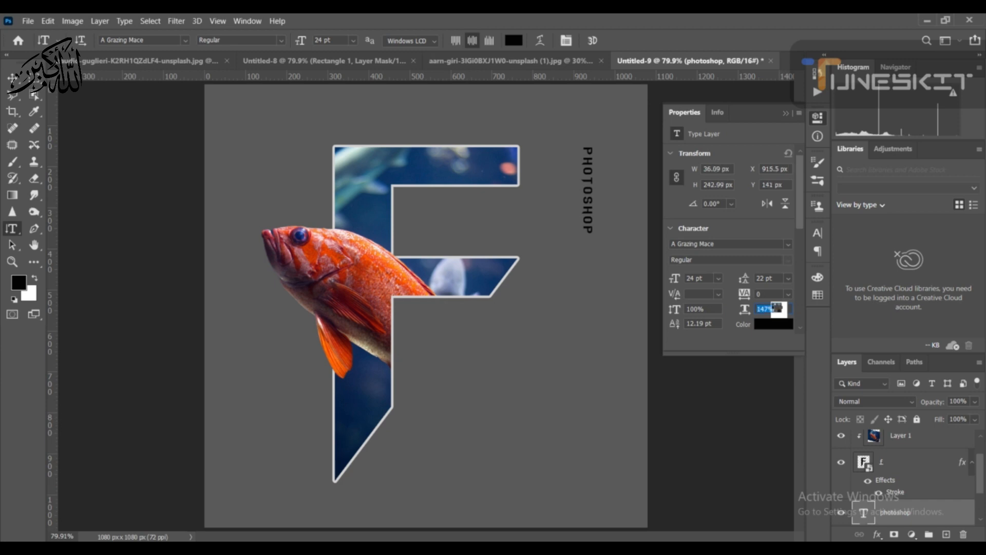
pyautogui.press('Up')
pyautogui.press('Up')
pyautogui.press('Up')
pyautogui.press('Up')
pyautogui.press('Up')
pyautogui.press('Up')
pyautogui.press('Up')
pyautogui.press('Up')
pyautogui.press('Up')
pyautogui.press('Up')
pyautogui.press('Up')
pyautogui.press('Up')
pyautogui.press('Up')
pyautogui.press('Up')
pyautogui.press('Up')
pyautogui.press('Up')
pyautogui.press('Up')
pyautogui.press('Up')
pyautogui.press('Up')
pyautogui.press('Up')
pyautogui.press('Up')
pyautogui.press('Up')
pyautogui.press('Up')
pyautogui.press('Up')
pyautogui.press('Up')
pyautogui.press('Up')
pyautogui.press('Up')
pyautogui.press('Up')
pyautogui.press('Up')
pyautogui.press('Up')
pyautogui.press('Up')
pyautogui.press('Up')
pyautogui.press('Up')
pyautogui.press('Up')
pyautogui.press('Up')
pyautogui.press('Up')
pyautogui.press('Up')
pyautogui.press('Up')
pyautogui.press('Up')
pyautogui.press('Up')
pyautogui.press('Up')
pyautogui.press('Up')
pyautogui.press('Up')
pyautogui.press('Up')
pyautogui.press('Up')
pyautogui.press('Up')
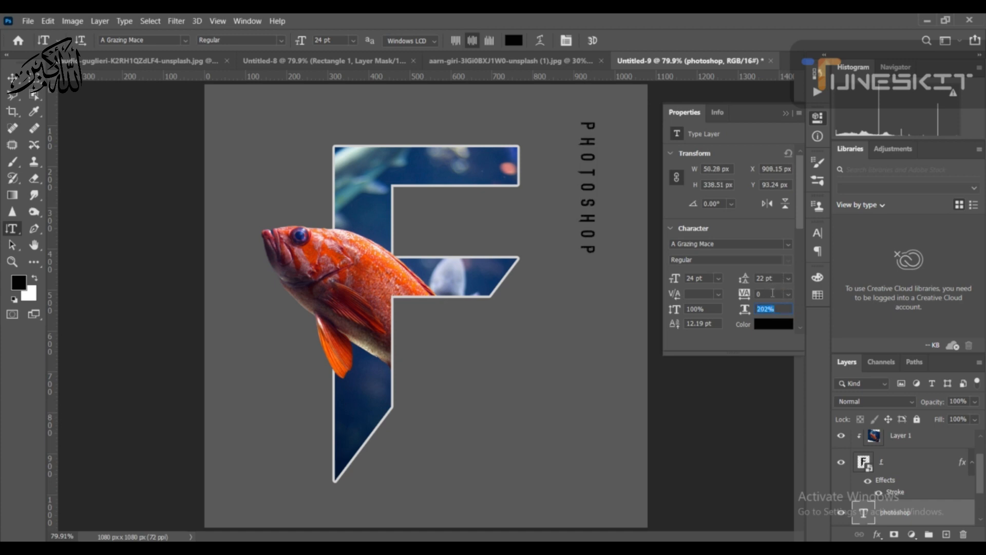
# - Increase the tracking of the vertical "photoshop" text to 1080 and close its type layer properties
pyautogui.click(773, 293)
pyautogui.press('Up')
pyautogui.press('Up')
pyautogui.press('Up')
pyautogui.press('Up')
pyautogui.press('Up')
pyautogui.press('Up')
pyautogui.press('Up')
pyautogui.press('Up')
pyautogui.press('Up')
pyautogui.press('Up')
pyautogui.press('Up')
pyautogui.press('Up')
pyautogui.press('Up')
pyautogui.press('Up')
pyautogui.press('Up')
pyautogui.press('Up')
pyautogui.press('Up')
pyautogui.press('Up')
pyautogui.press('Up')
pyautogui.press('Up')
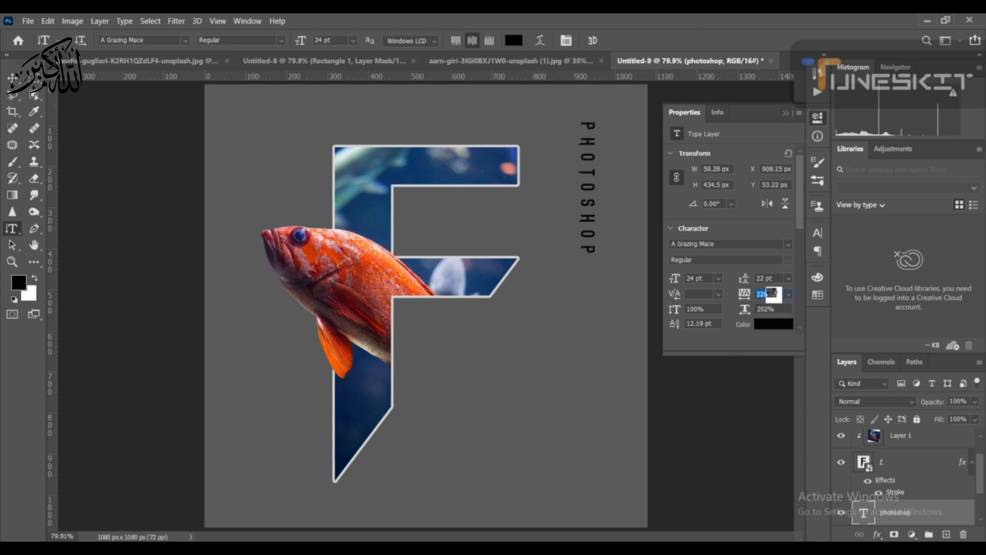
pyautogui.press('Up')
pyautogui.press('Up')
pyautogui.press('Up')
pyautogui.press('Up')
pyautogui.press('Up')
pyautogui.press('Up')
pyautogui.press('Up')
pyautogui.press('Up')
pyautogui.press('Up')
pyautogui.press('Up')
pyautogui.press('Up')
pyautogui.press('Up')
pyautogui.press('Up')
pyautogui.press('Up')
pyautogui.press('Up')
pyautogui.press('Up')
pyautogui.press('Up')
pyautogui.press('Up')
pyautogui.press('Up')
pyautogui.press('Up')
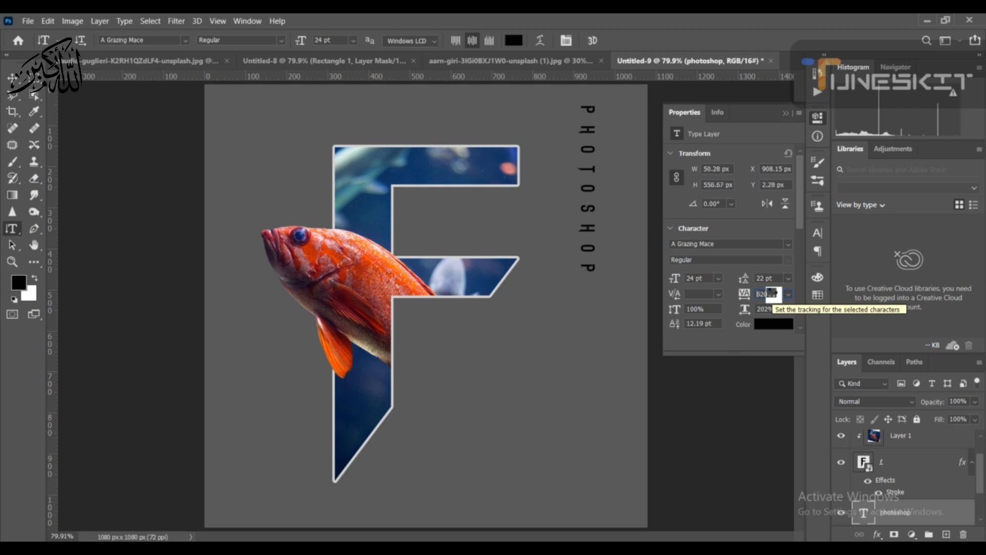
pyautogui.press('Up')
pyautogui.press('Up')
pyautogui.press('Up')
pyautogui.press('Up')
pyautogui.press('Up')
pyautogui.press('Up')
pyautogui.press('Up')
pyautogui.press('Up')
pyautogui.press('Up')
pyautogui.press('Up')
pyautogui.press('Up')
pyautogui.press('Up')
pyautogui.press('Up')
pyautogui.press('Up')
pyautogui.press('Up')
pyautogui.press('Up')
pyautogui.press('Up')
pyautogui.press('Up')
pyautogui.press('Up')
pyautogui.press('Up')
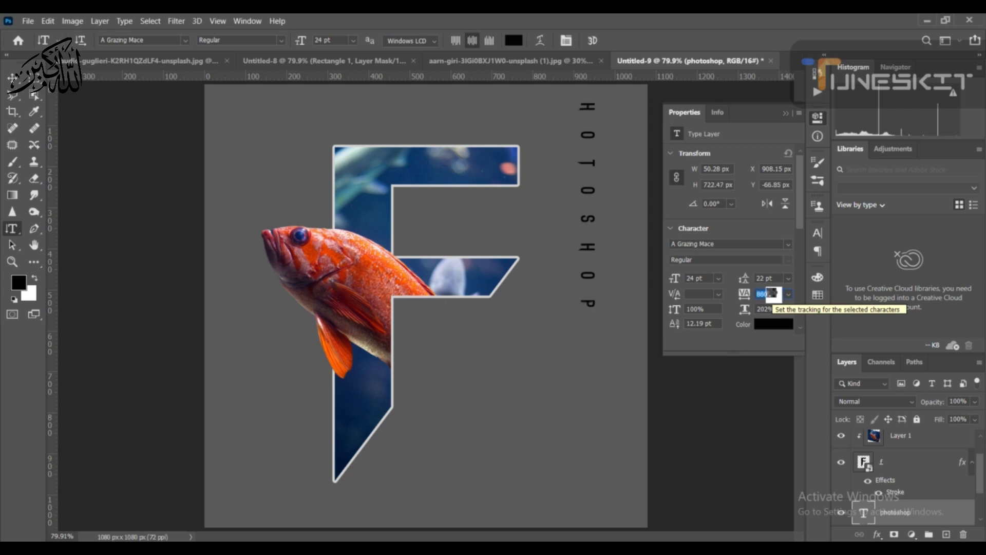
pyautogui.press('Up')
pyautogui.press('Up')
pyautogui.press('Up')
pyautogui.press('Up')
pyautogui.press('Up')
pyautogui.press('Up')
pyautogui.press('Up')
pyautogui.press('Up')
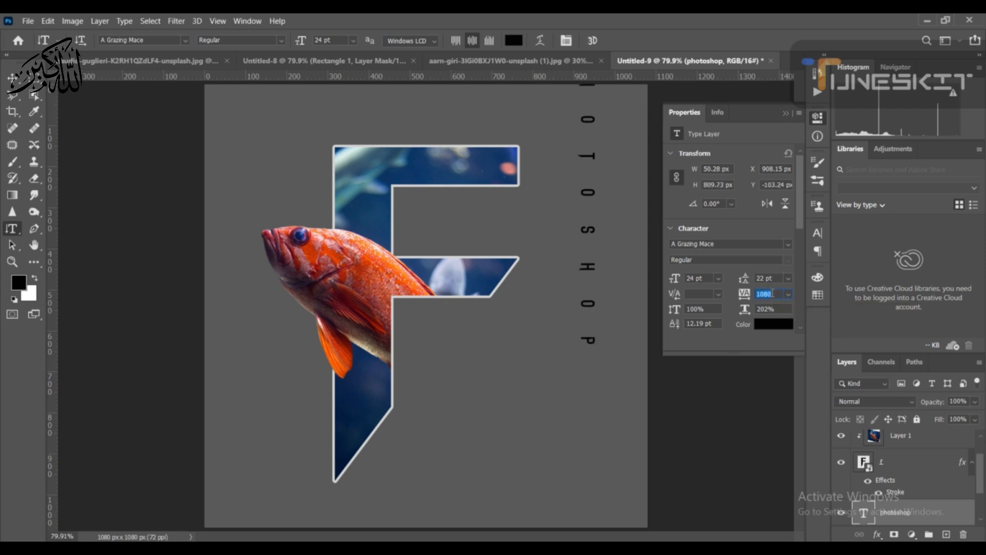
pyautogui.click(784, 112)
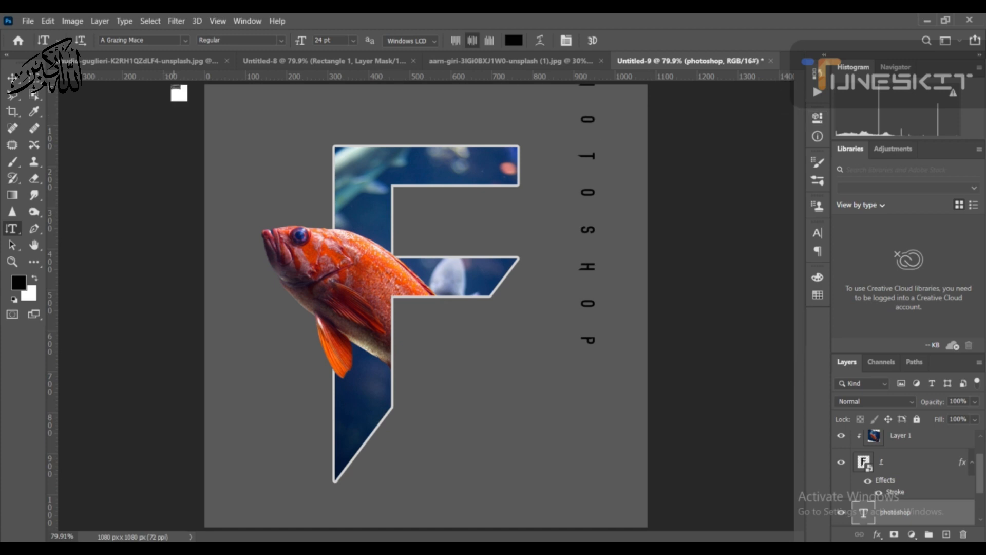
# - Move the vertical "photoshop" text down and slightly right so the whole word fits on the canvas beside the F
pyautogui.click(11, 77)
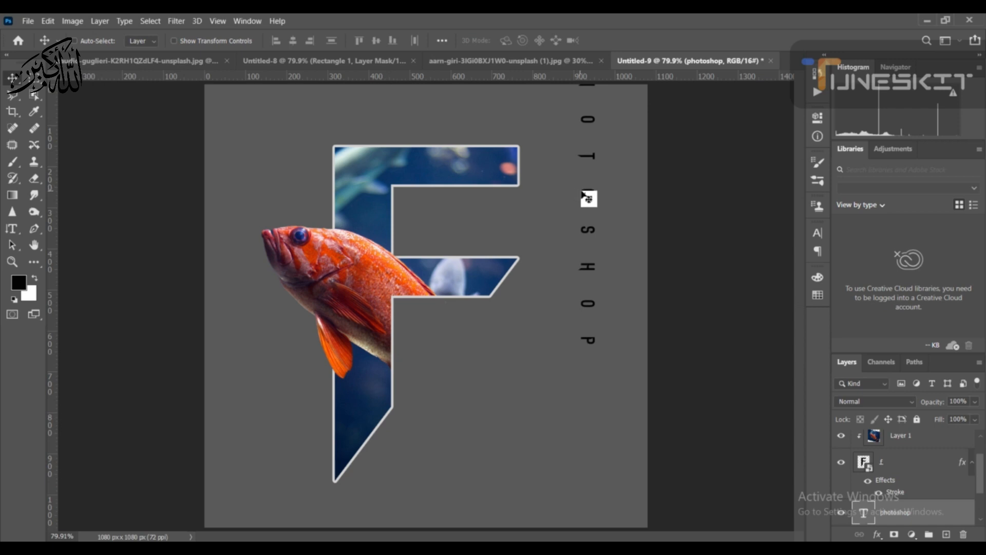
pyautogui.moveTo(583, 194); pyautogui.dragTo(611, 307)
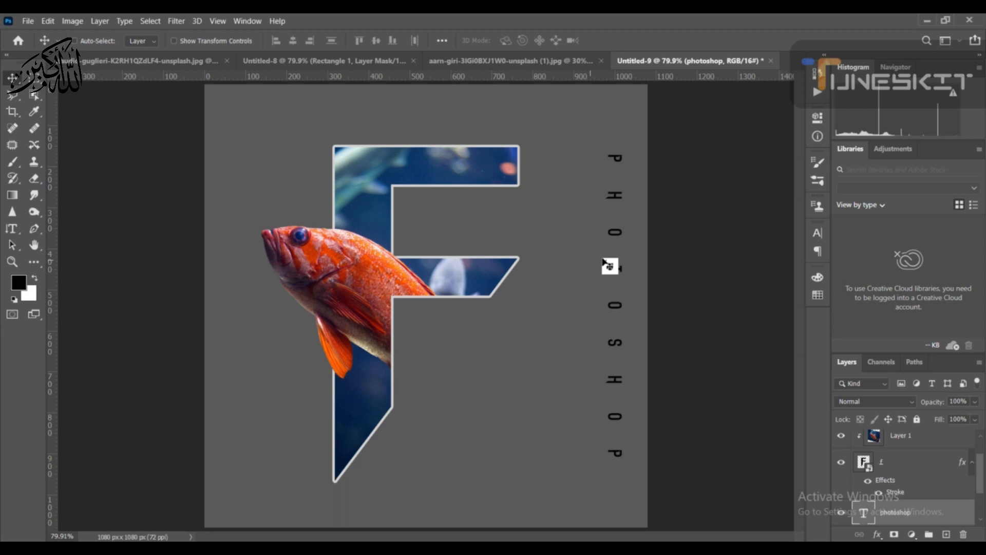
pyautogui.rightClick(917, 511)
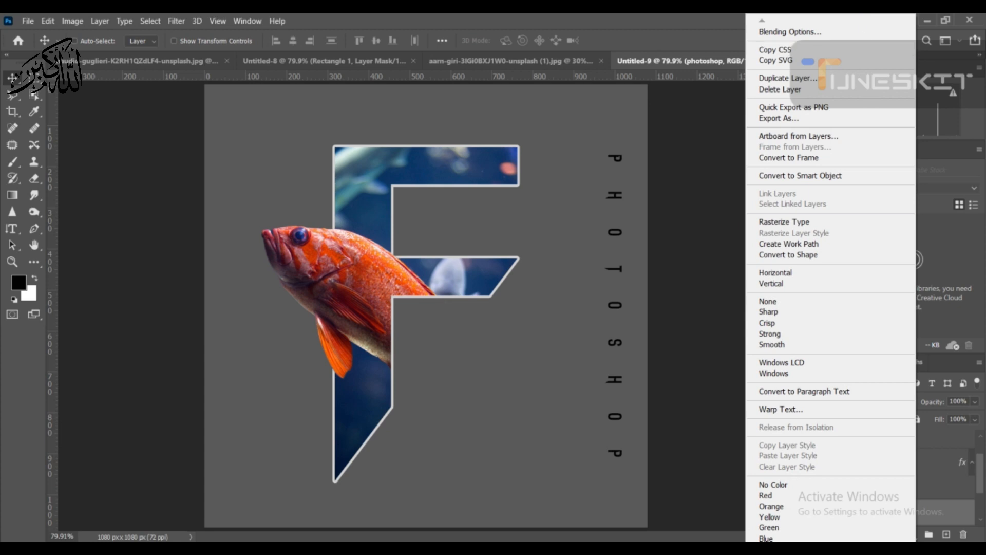
pyautogui.click(941, 515)
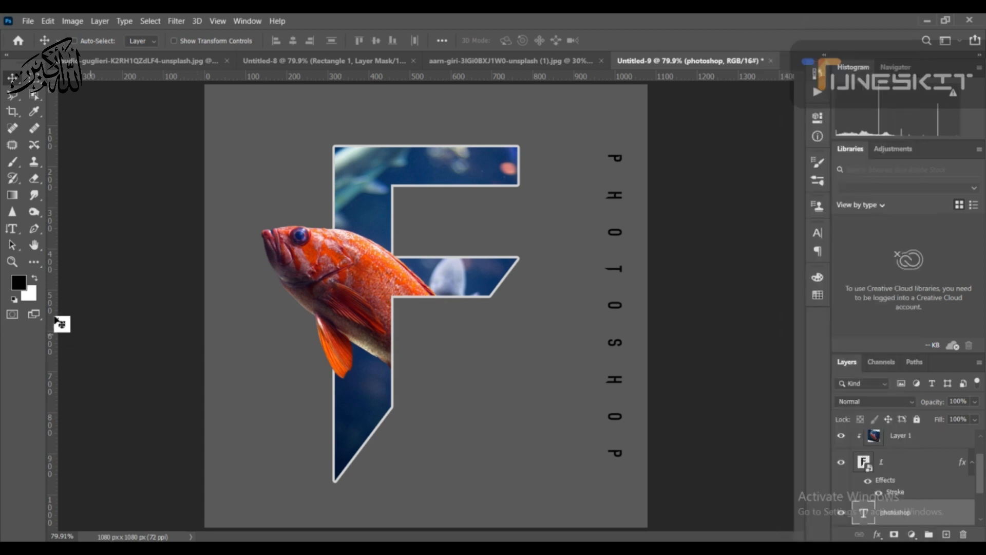
# - Change the color of the vertical "photoshop" text to white (ffffff)
pyautogui.click(13, 228)
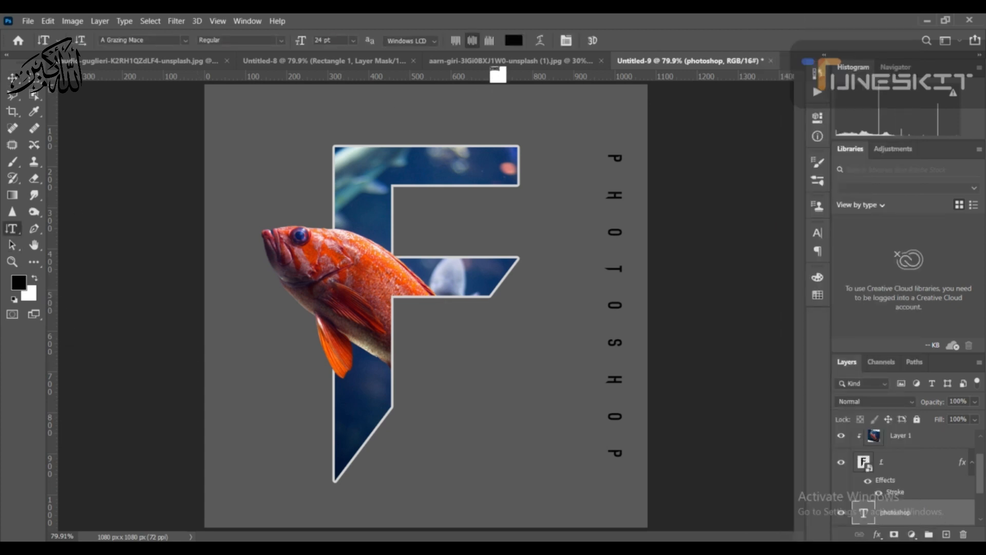
pyautogui.click(511, 42)
pyautogui.moveTo(667, 258); pyautogui.dragTo(570, 192)
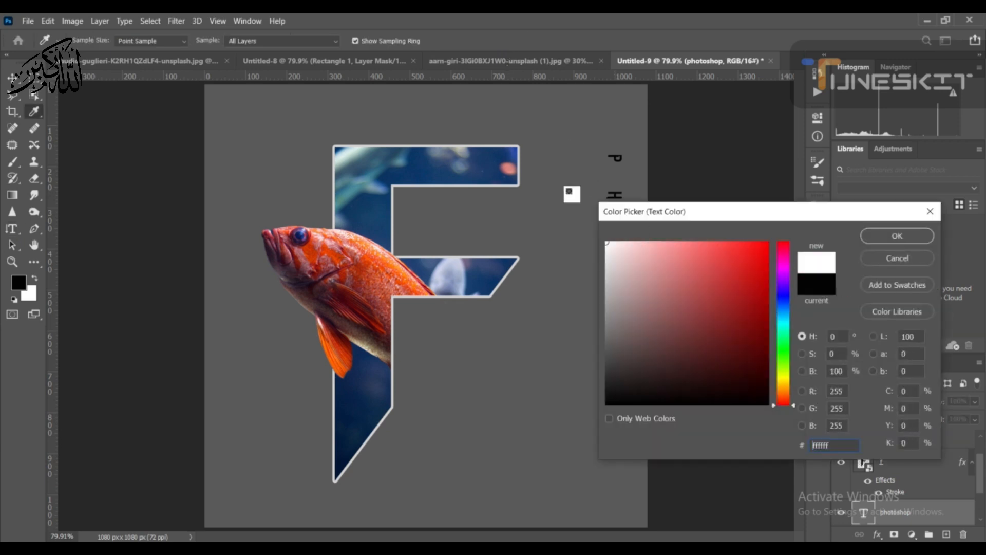
pyautogui.click(921, 239)
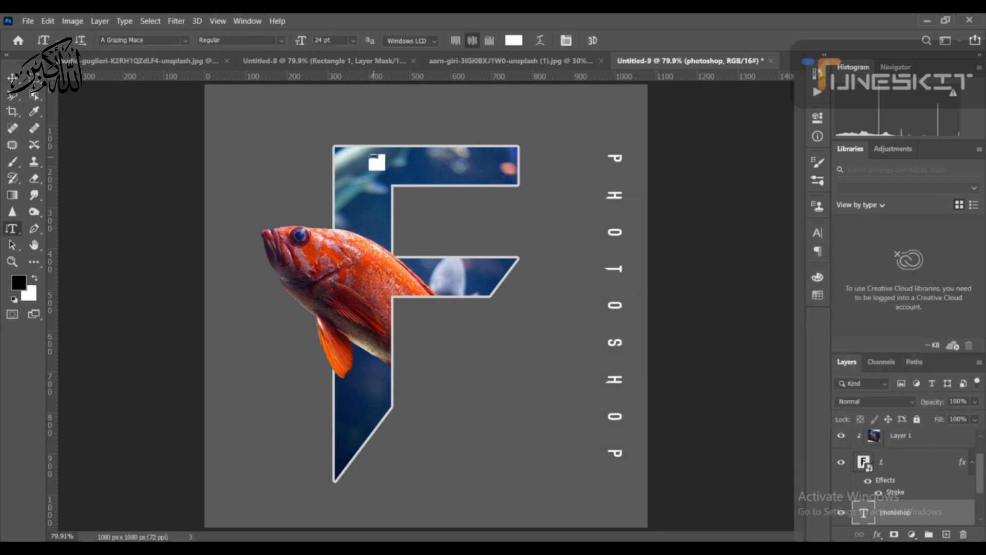
pyautogui.click(12, 78)
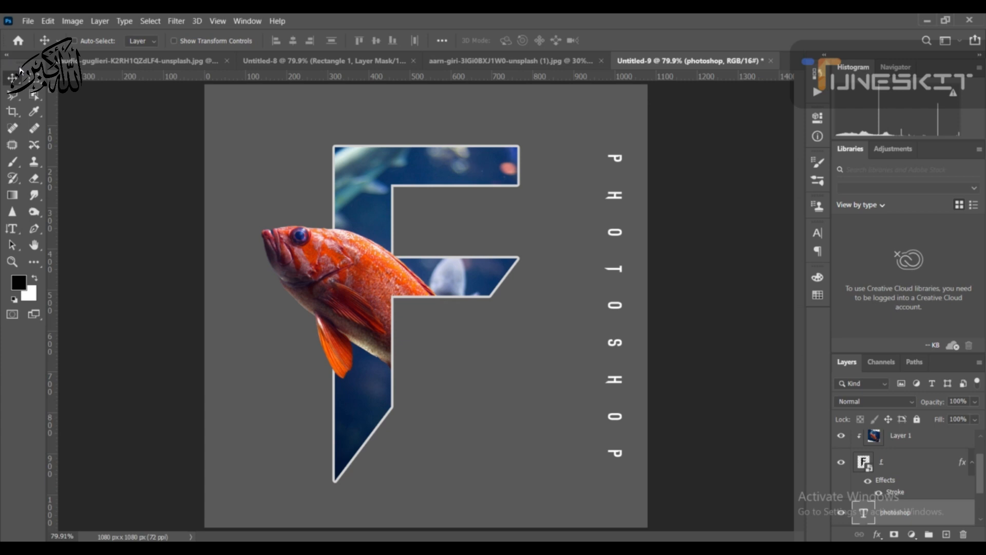
pyautogui.press('ctrl')
pyautogui.hotkey('ctrl', 's')
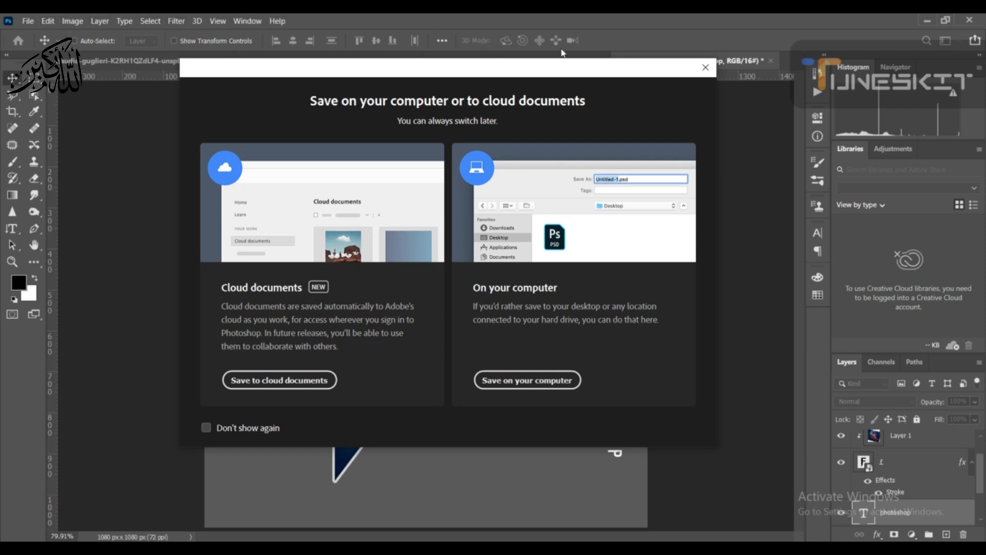
pyautogui.click(706, 68)
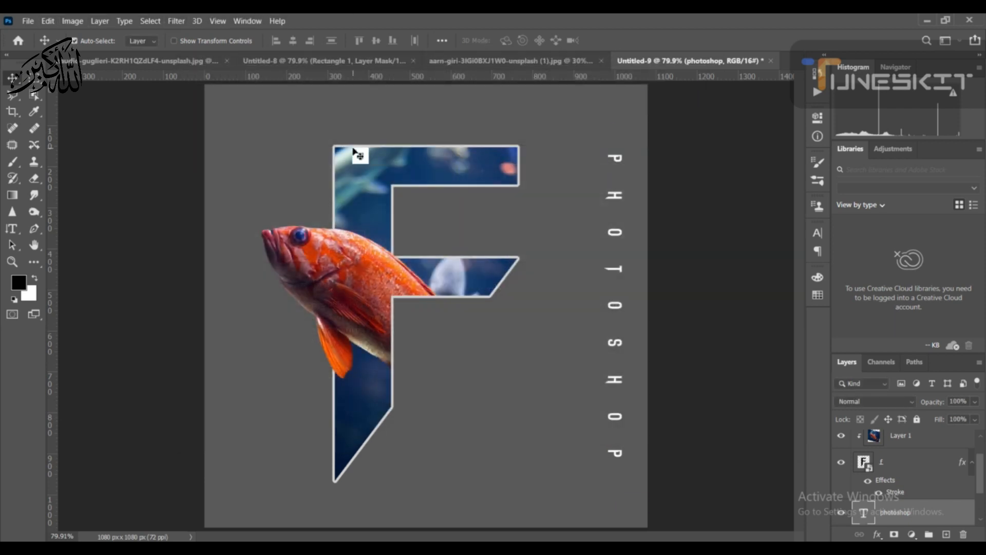
pyautogui.hotkey('ctrl', 's')
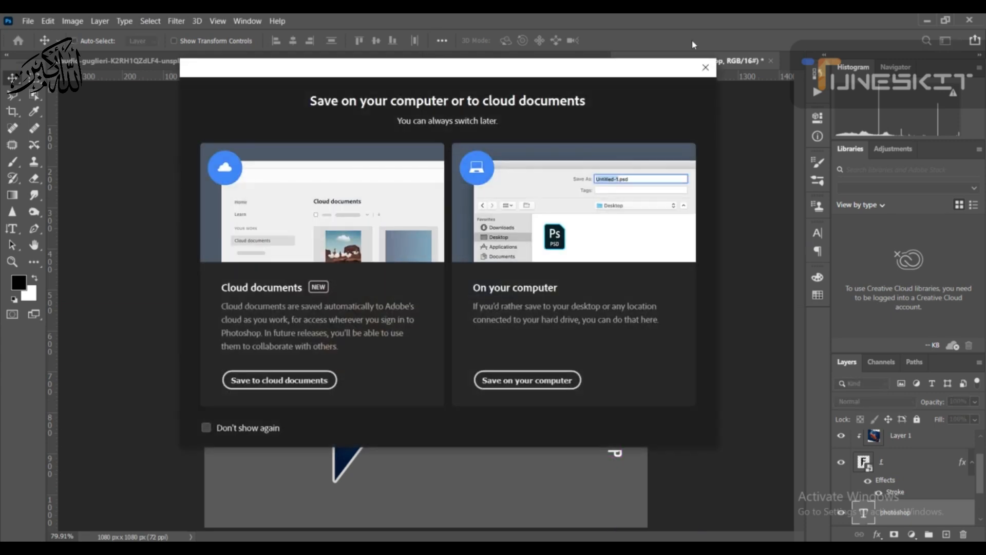
pyautogui.click(707, 68)
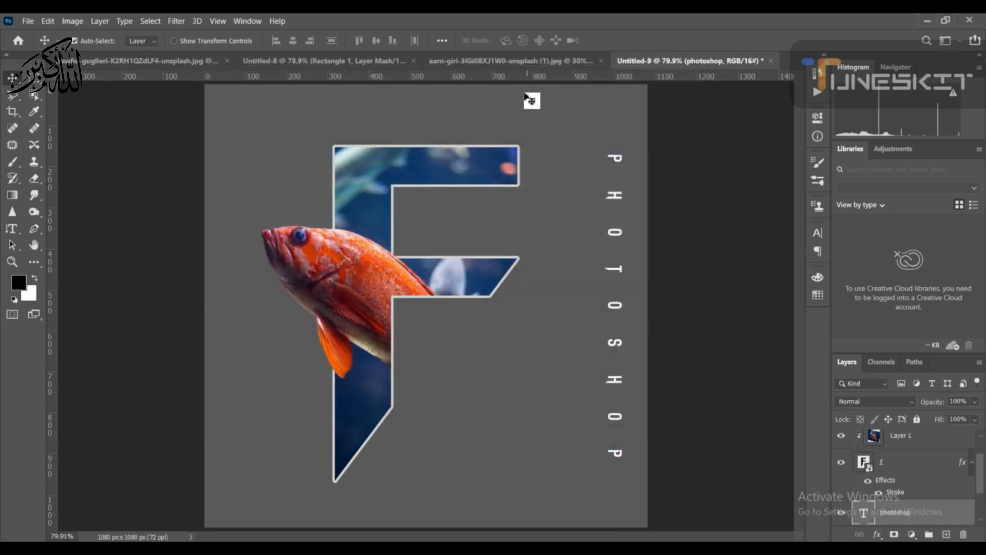
# - Start saving the document on the computer, choosing the Desktop folder and the file name "poster 1"
pyautogui.hotkey('ctrl', 's')
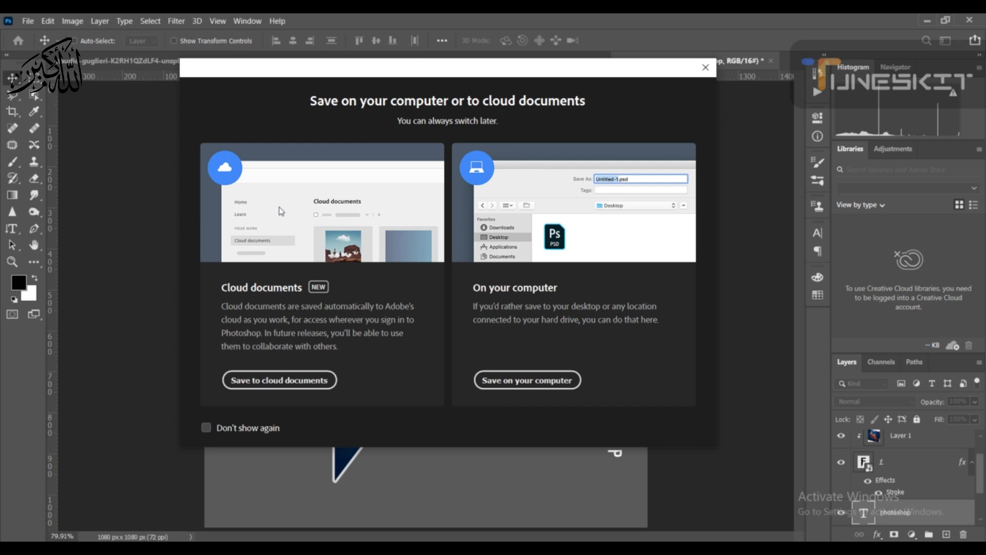
pyautogui.click(547, 387)
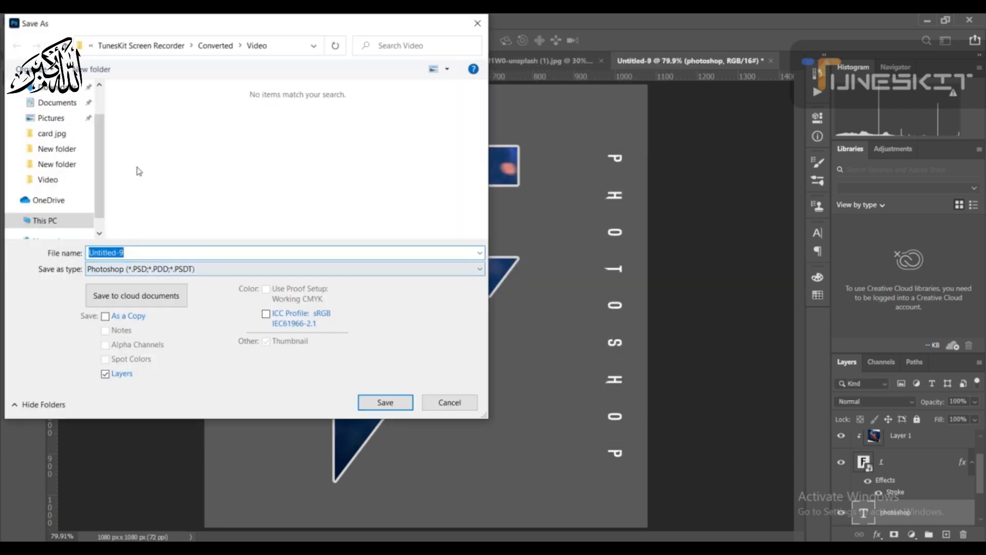
pyautogui.scroll(1, 77, 157)
pyautogui.click(65, 114)
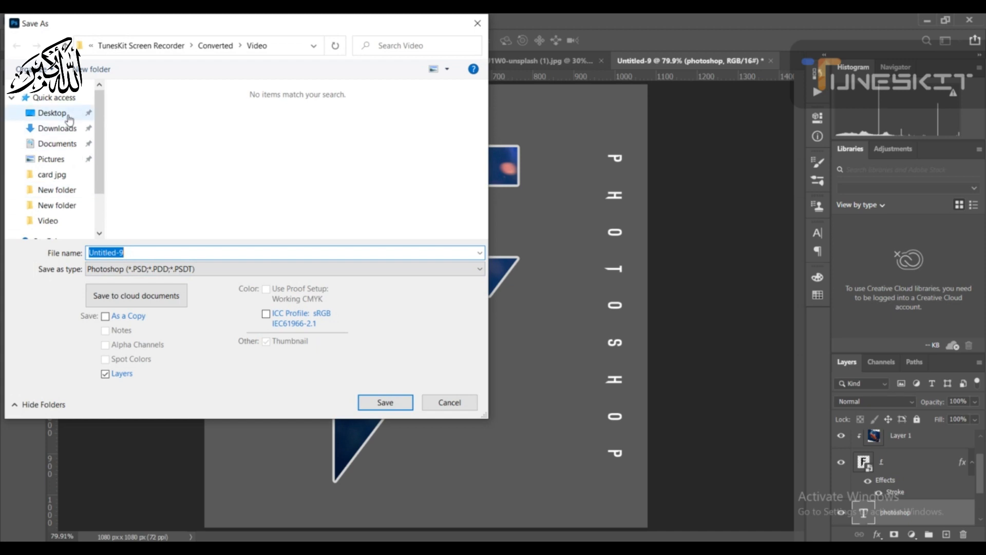
pyautogui.click(196, 252)
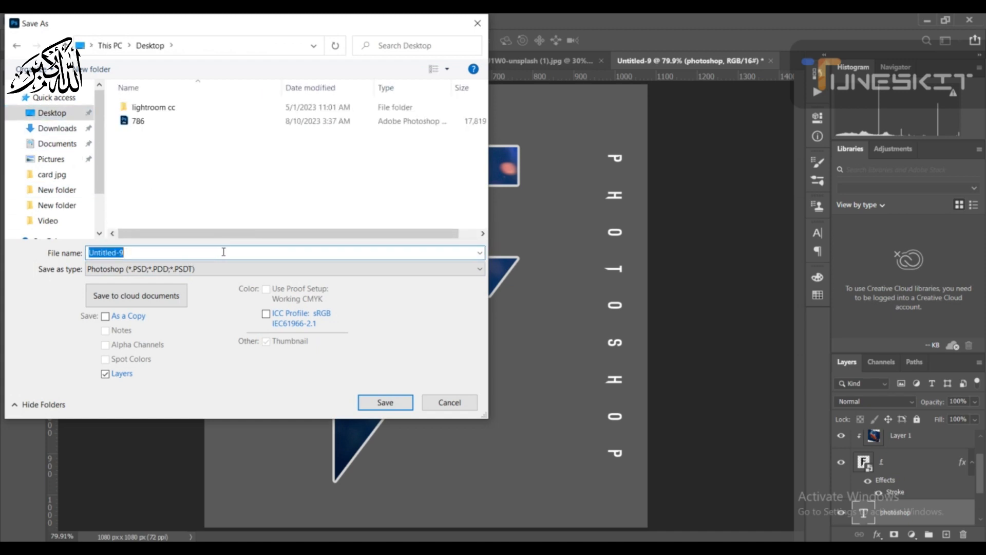
pyautogui.press('BackSpace')
pyautogui.write('poster 1')
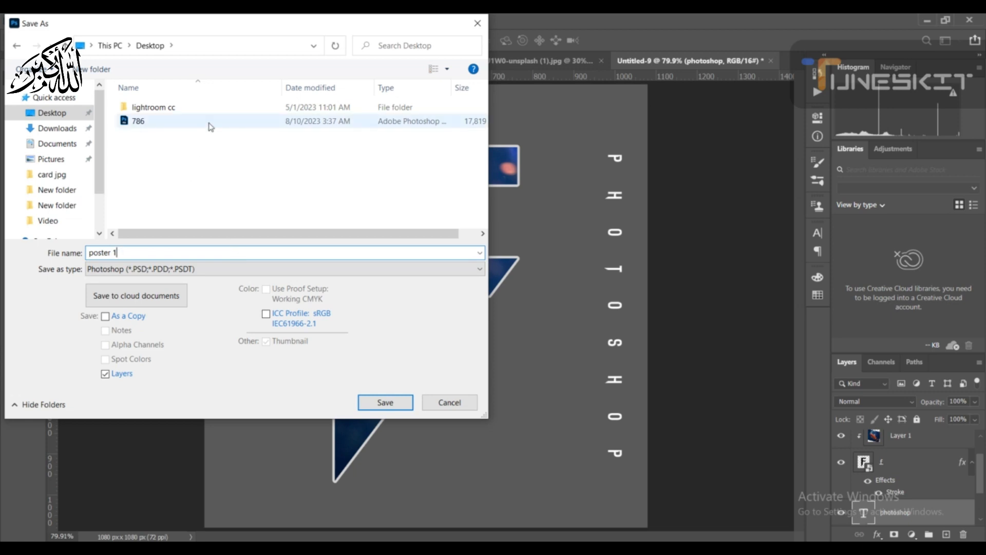
# - Choose JPEG as the file format and save the poster at Maximum quality 12 with the Baseline ("Standard") option
pyautogui.click(244, 270)
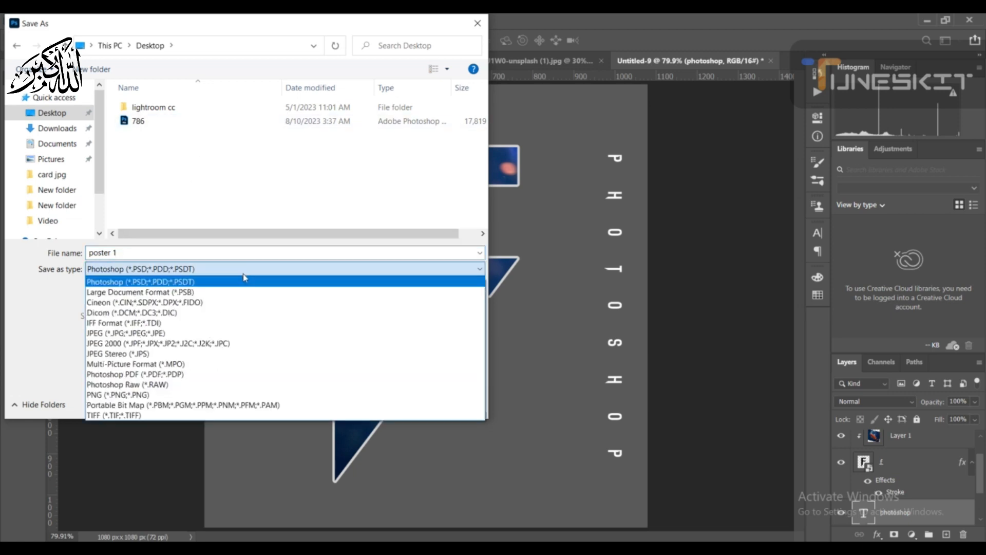
pyautogui.click(250, 334)
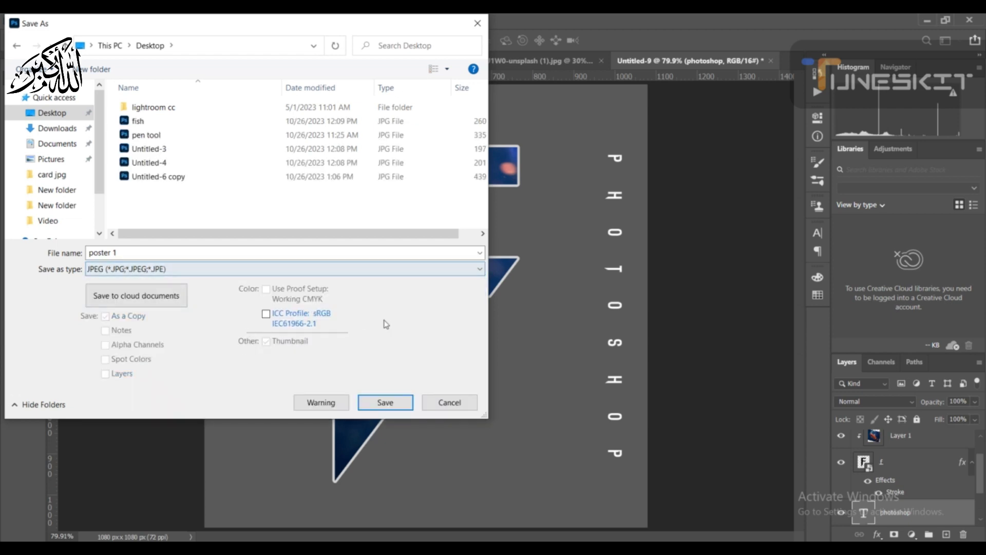
pyautogui.click(385, 403)
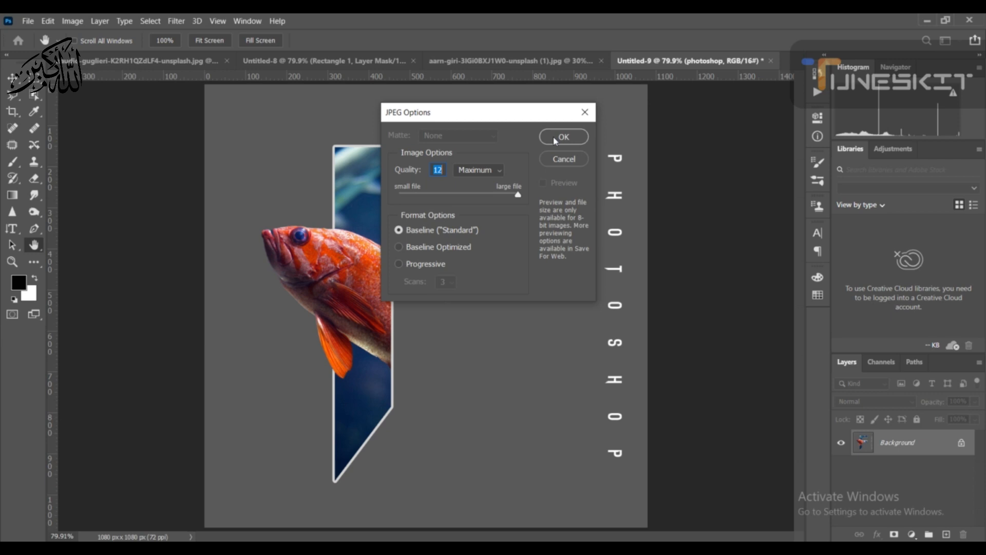
pyautogui.click(555, 139)
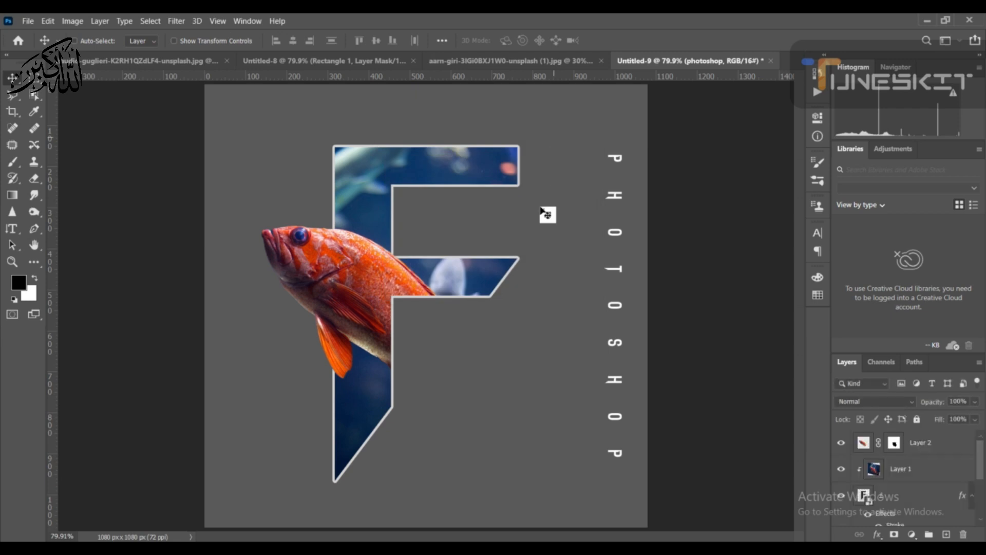
# - Minimize Photoshop, view the exported "poster 1" image from the desktop in a maximized image viewer, and close it
pyautogui.click(927, 20)
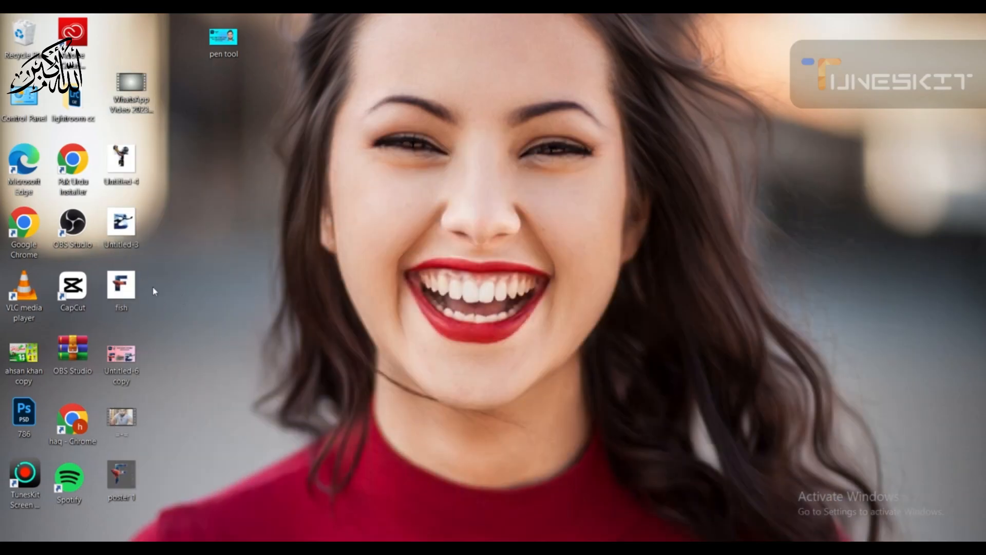
pyautogui.rightClick(119, 478)
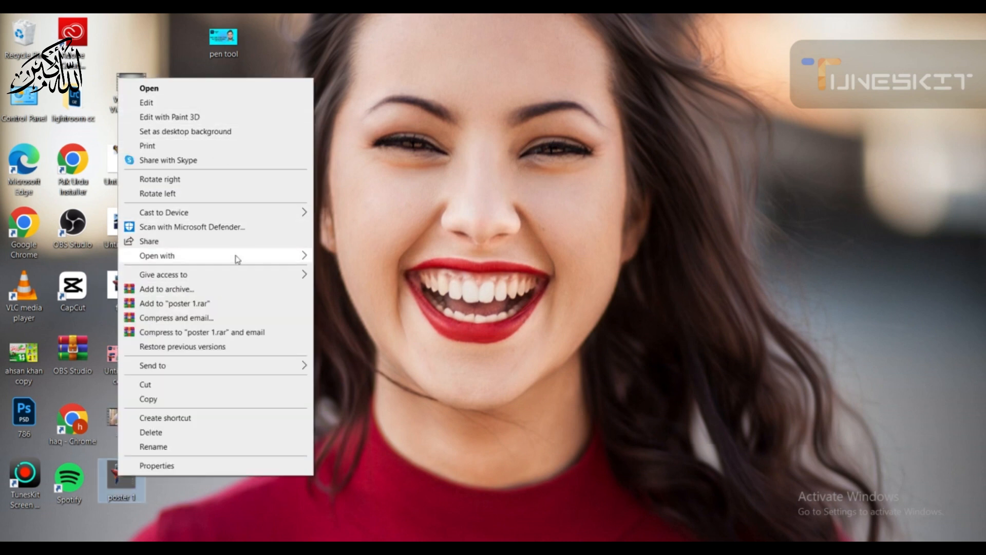
pyautogui.moveTo(246, 257)
pyautogui.click(353, 314)
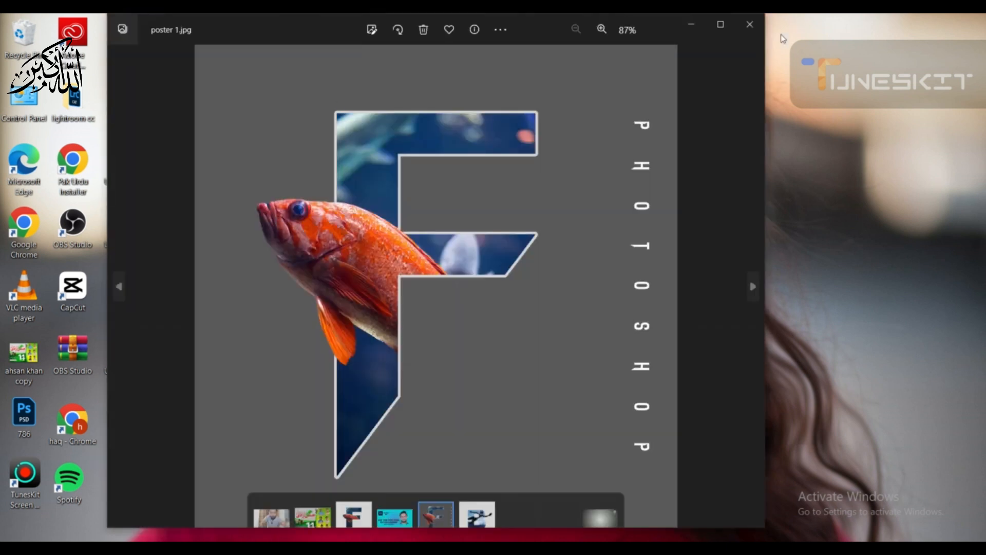
pyautogui.click(720, 24)
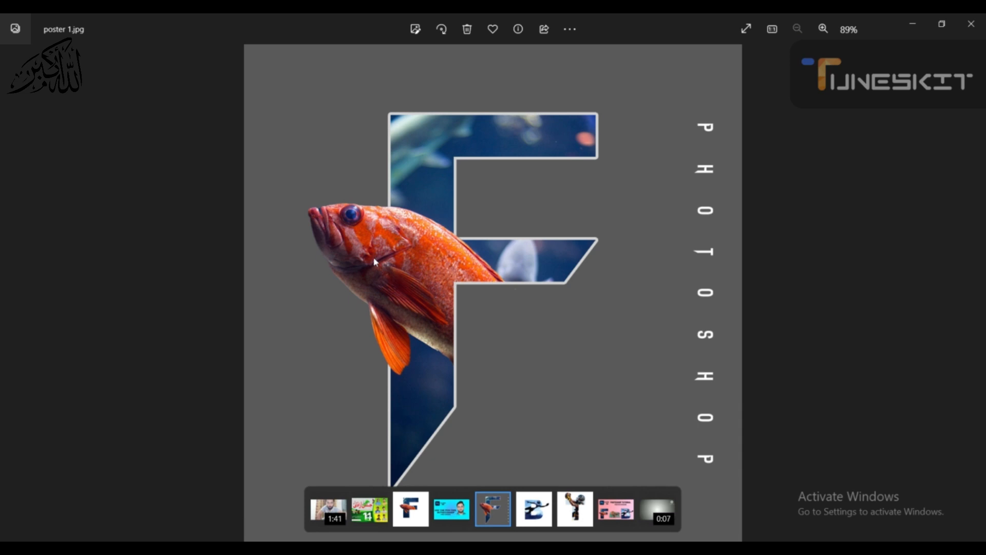
pyautogui.click(972, 21)
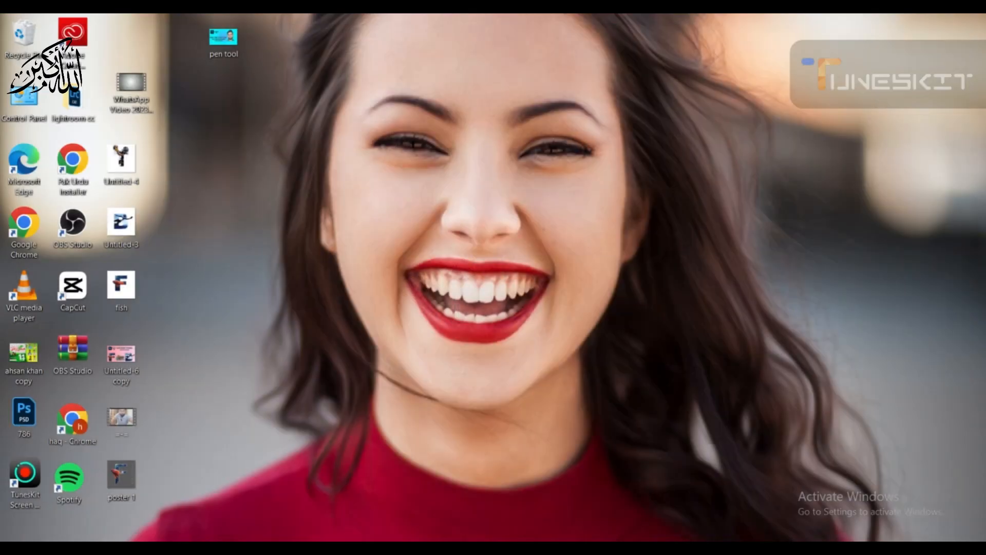
# - Switch back to Photoshop and show the Untitled-8 ANIMAL bird design with its lowest layers
pyautogui.moveTo(550, 548)
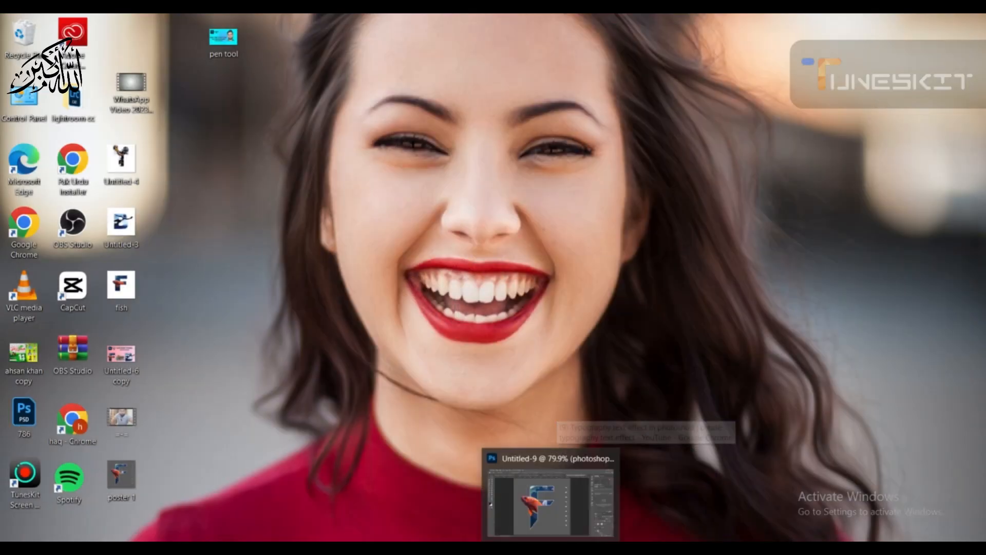
pyautogui.click(550, 493)
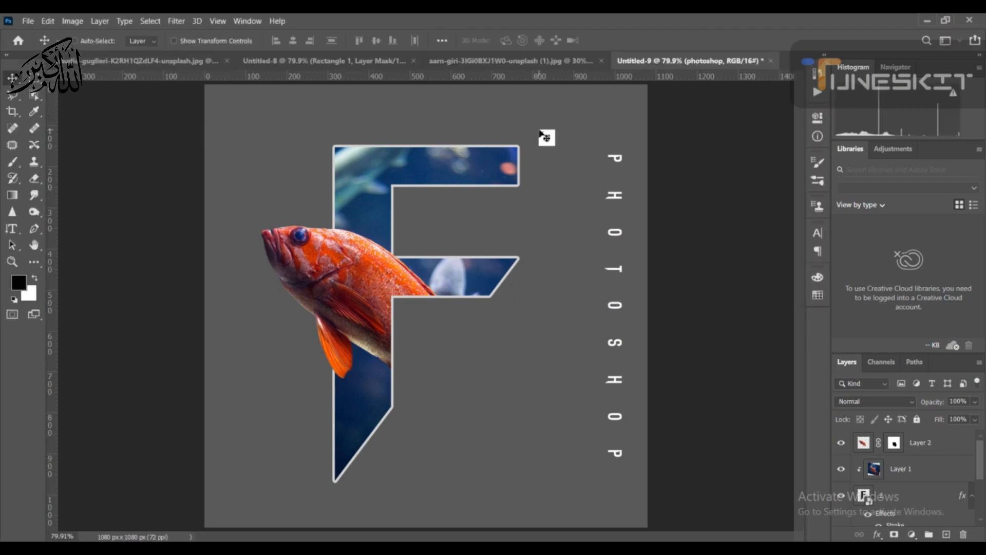
pyautogui.click(316, 59)
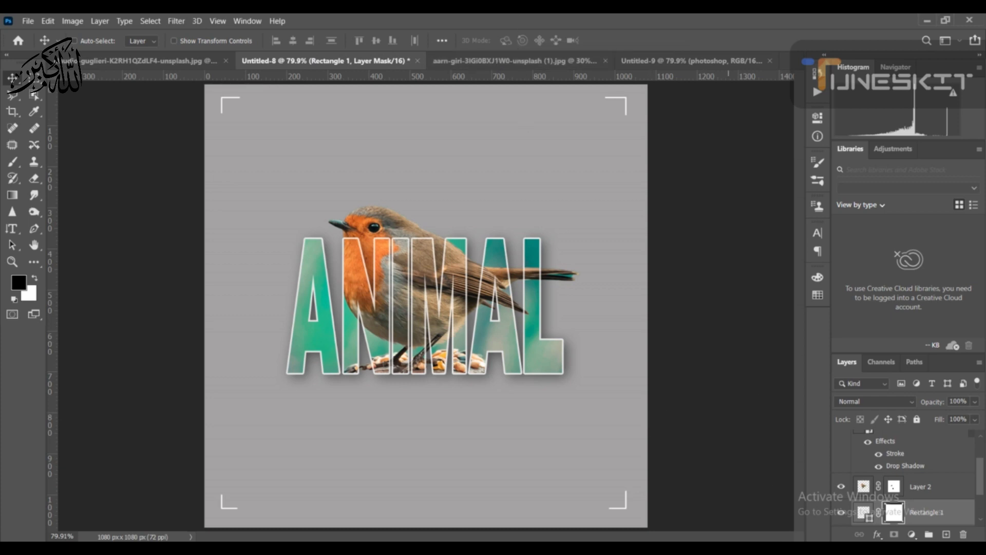
pyautogui.scroll(-2, 833, 494)
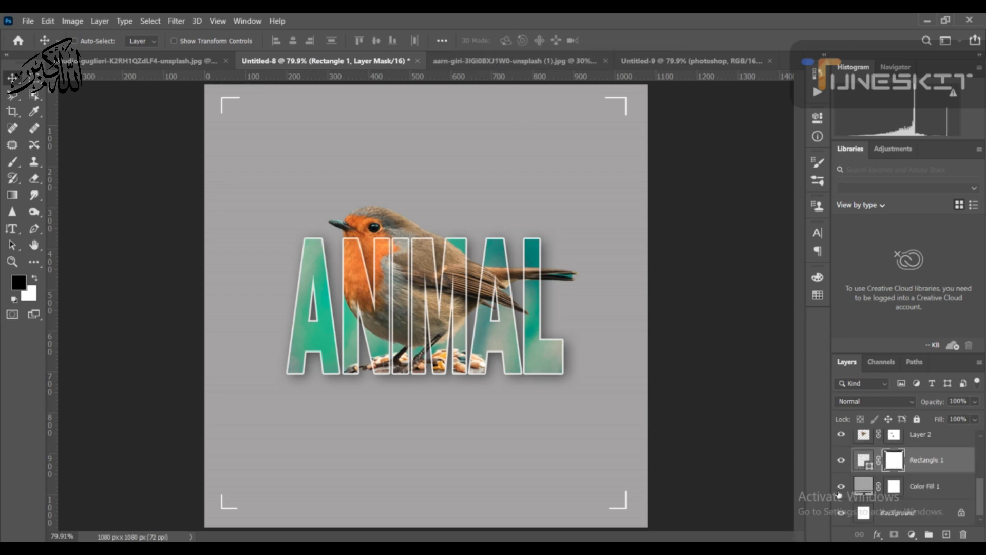
# - Hide Color Fill 1, Rectangle 1, Layer 2, ANIMAL and Layer 1, leaving only the white Background layer showing
pyautogui.click(841, 486)
pyautogui.click(840, 460)
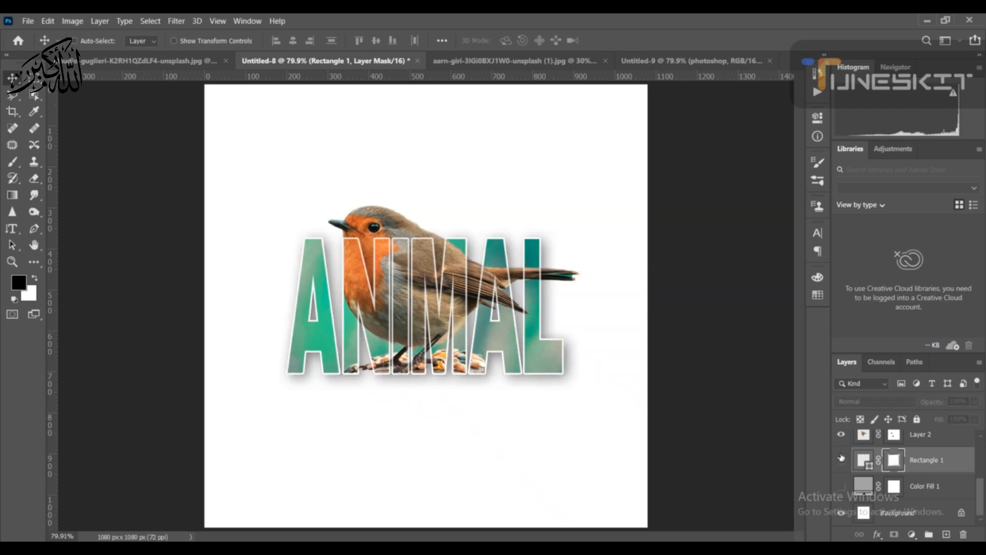
pyautogui.click(840, 435)
pyautogui.scroll(3, 841, 439)
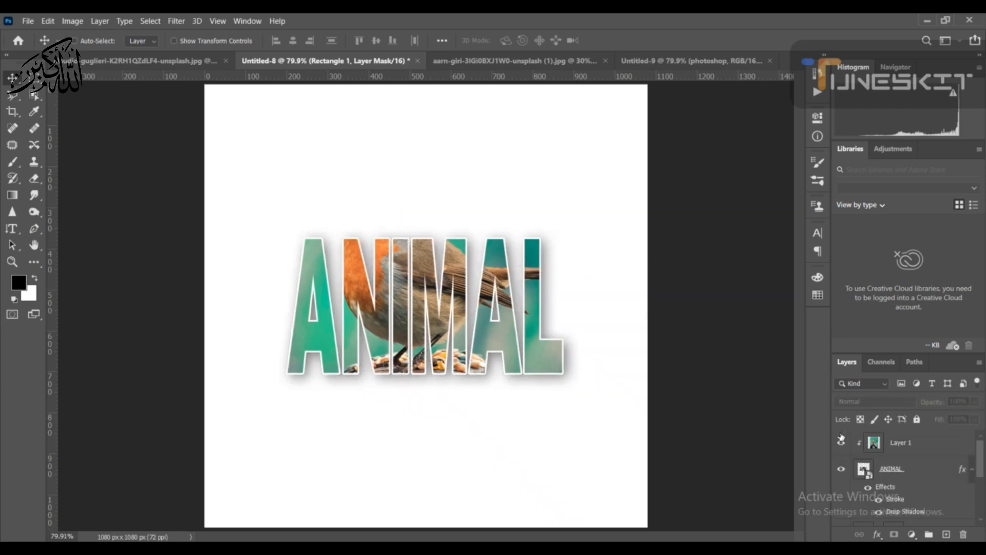
pyautogui.click(841, 469)
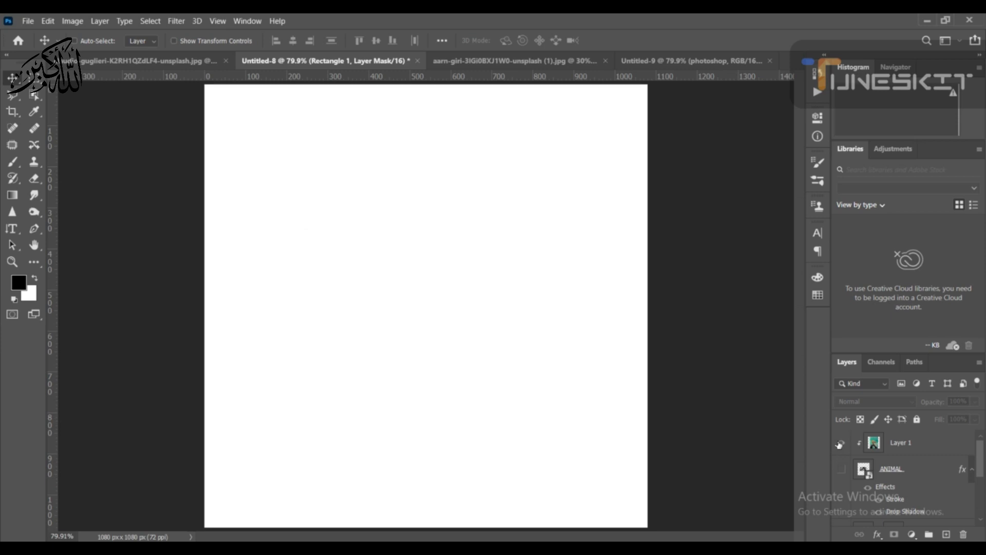
pyautogui.click(840, 443)
pyautogui.click(841, 443)
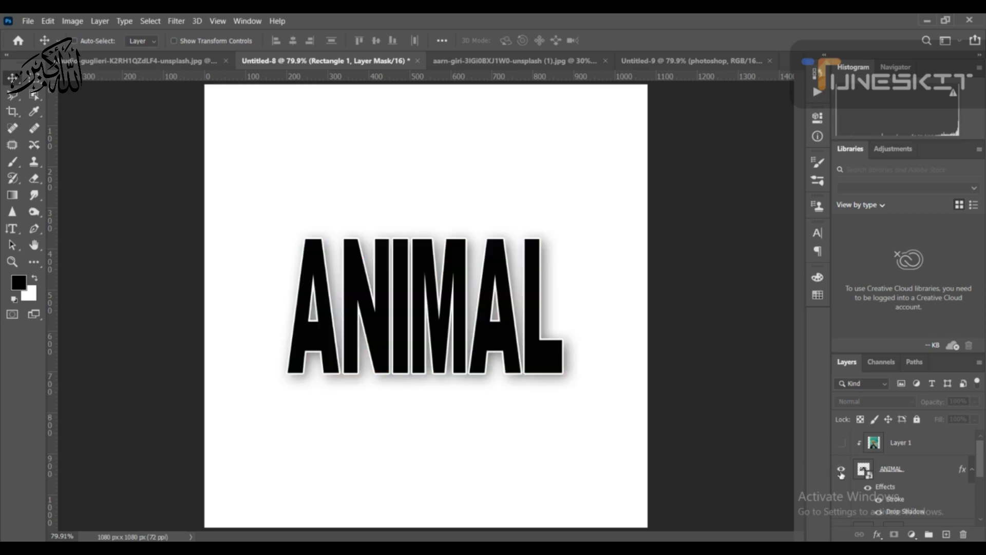
pyautogui.click(839, 471)
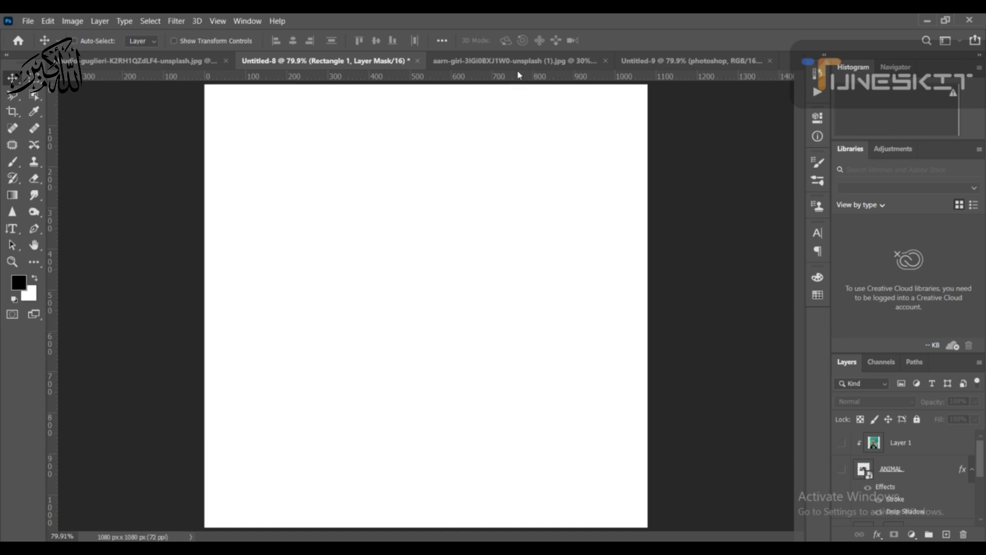
# - View the original bird photo in the aarn-giri unsplash document and return to the Untitled-8 design
pyautogui.click(565, 65)
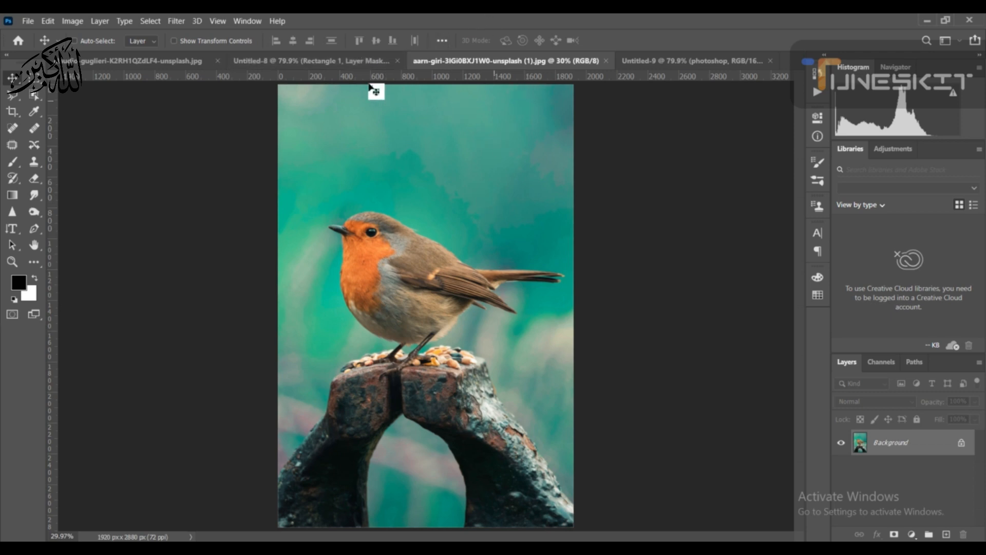
pyautogui.click(348, 62)
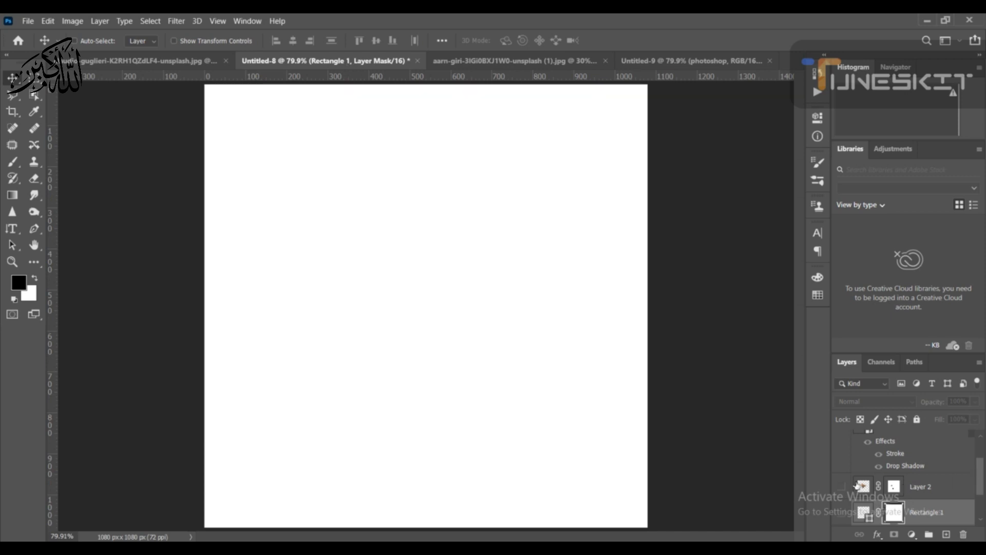
# - Show the gray Color Fill 1 layer and the ANIMAL text layer, leaving Rectangle 1 hidden
pyautogui.scroll(-2, 849, 500)
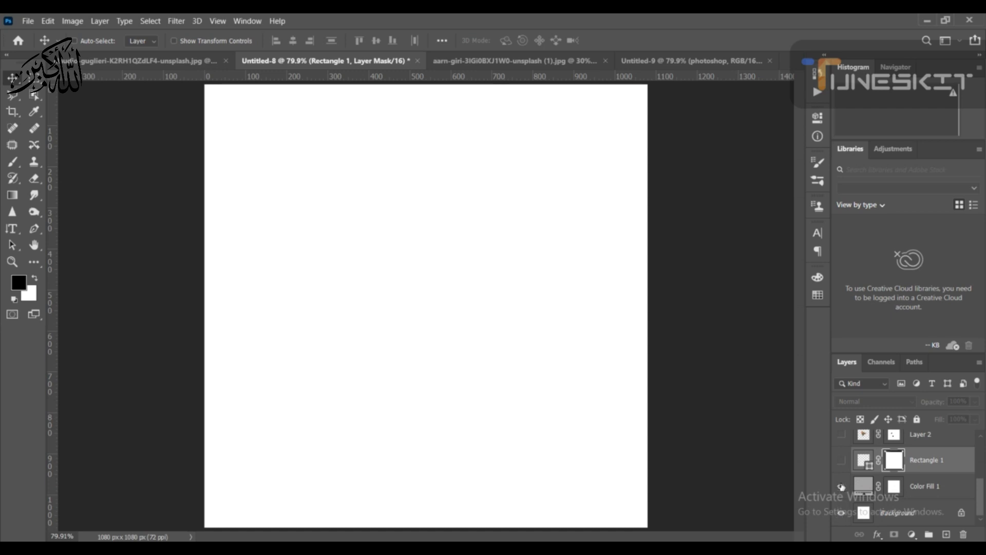
pyautogui.click(841, 486)
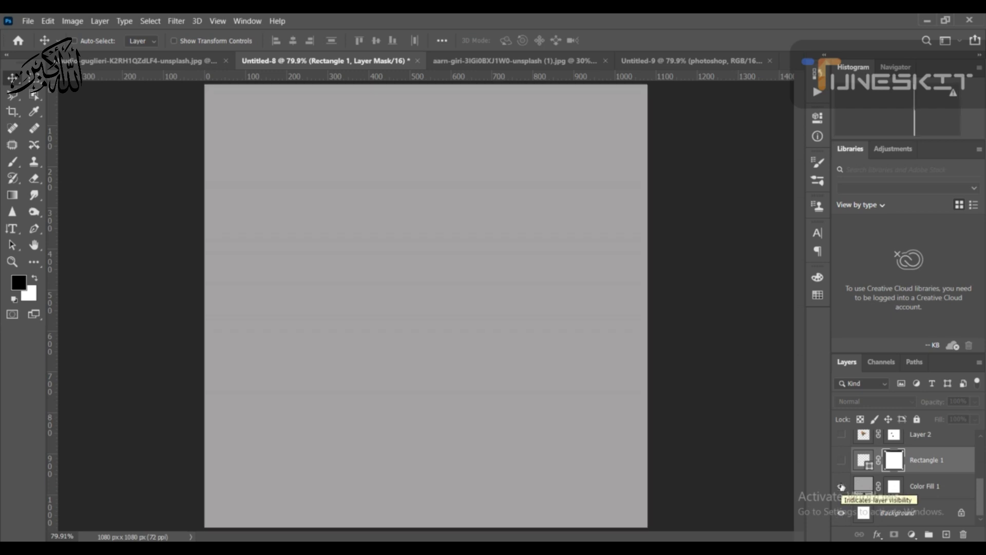
pyautogui.click(843, 461)
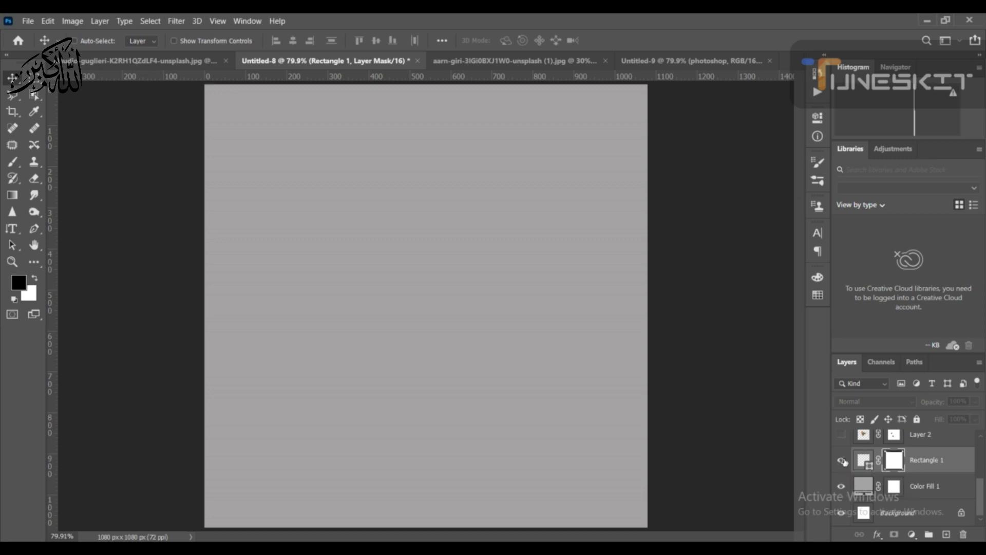
pyautogui.click(842, 462)
pyautogui.scroll(2, 845, 462)
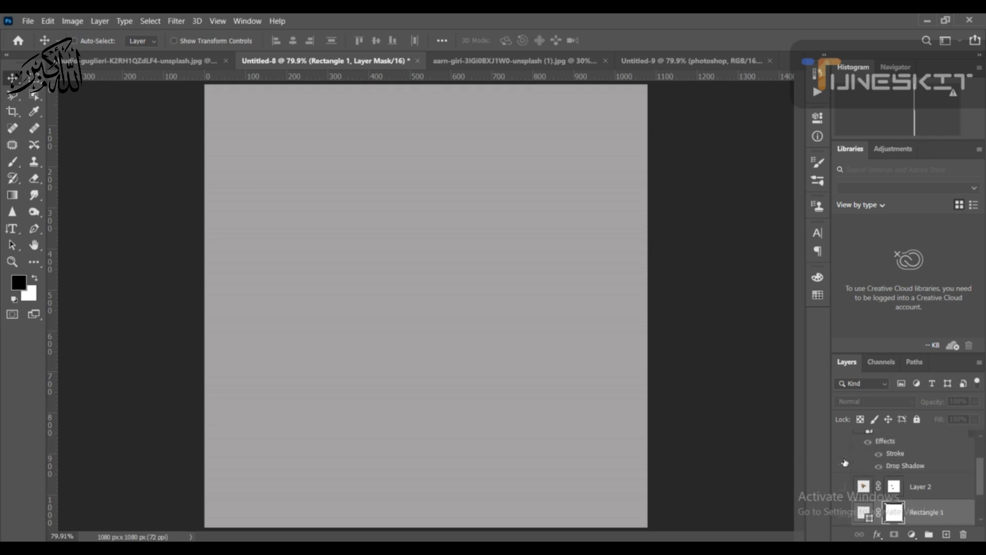
pyautogui.scroll(1, 845, 462)
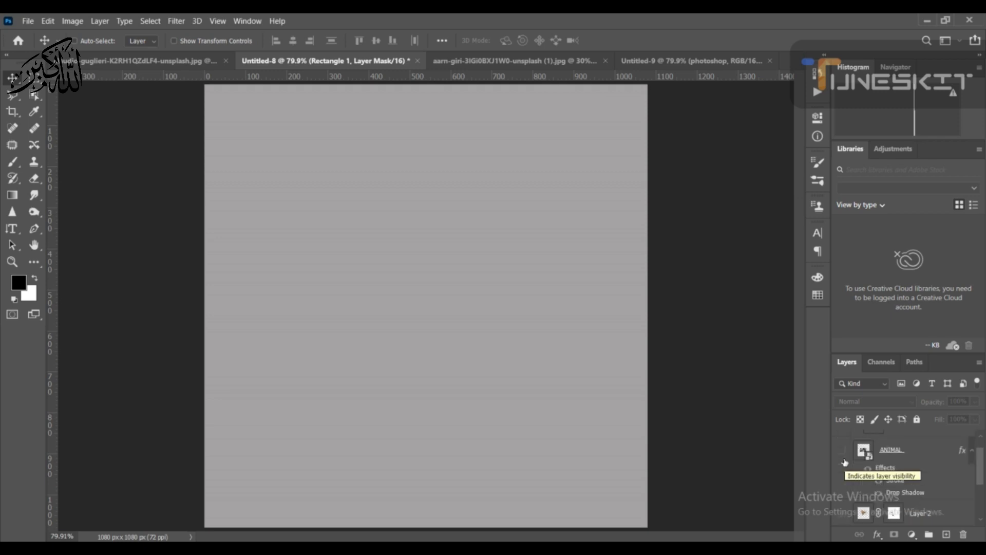
pyautogui.click(842, 449)
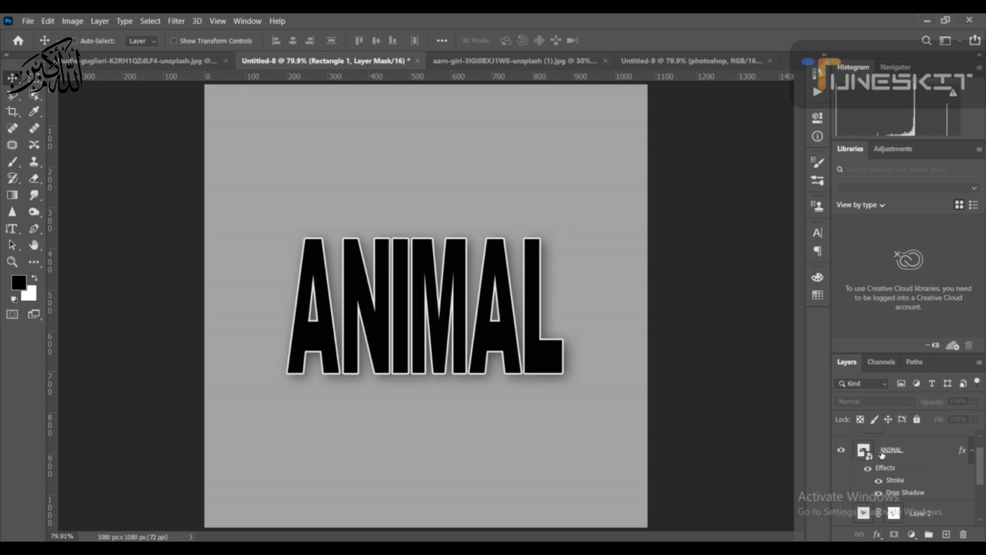
# - Show Layer 1, the bird photo clipped to the ANIMAL lettering
pyautogui.scroll(-1, 881, 454)
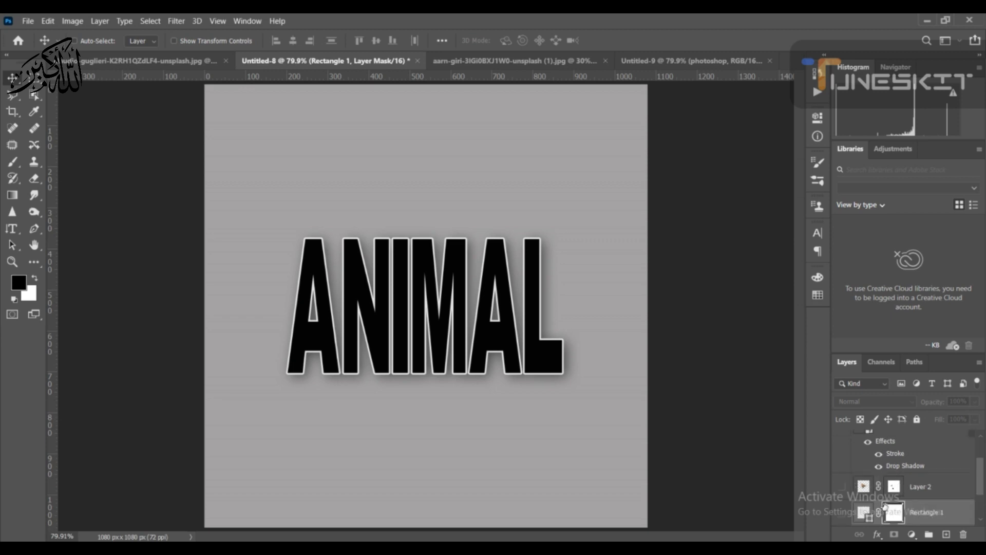
pyautogui.scroll(-2, 875, 462)
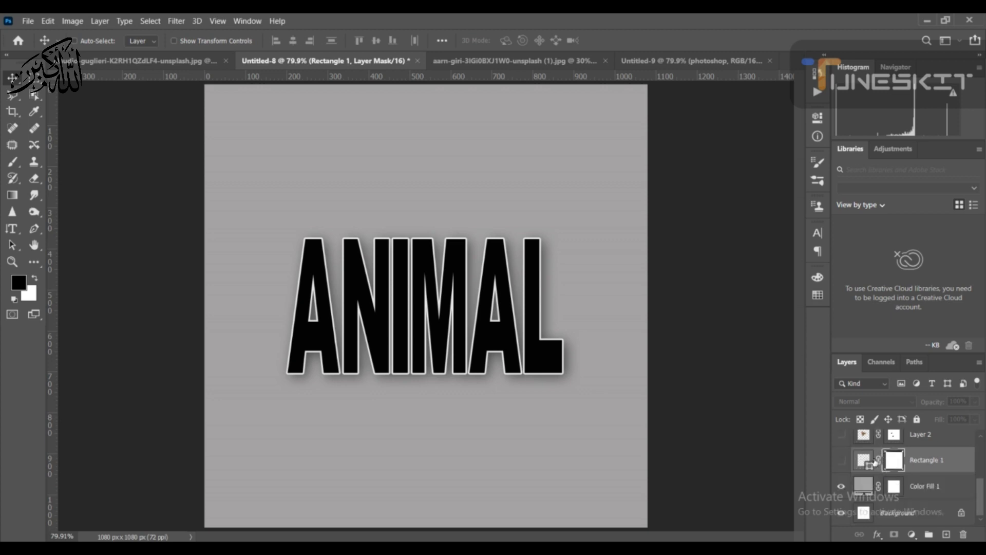
pyautogui.scroll(4, 874, 461)
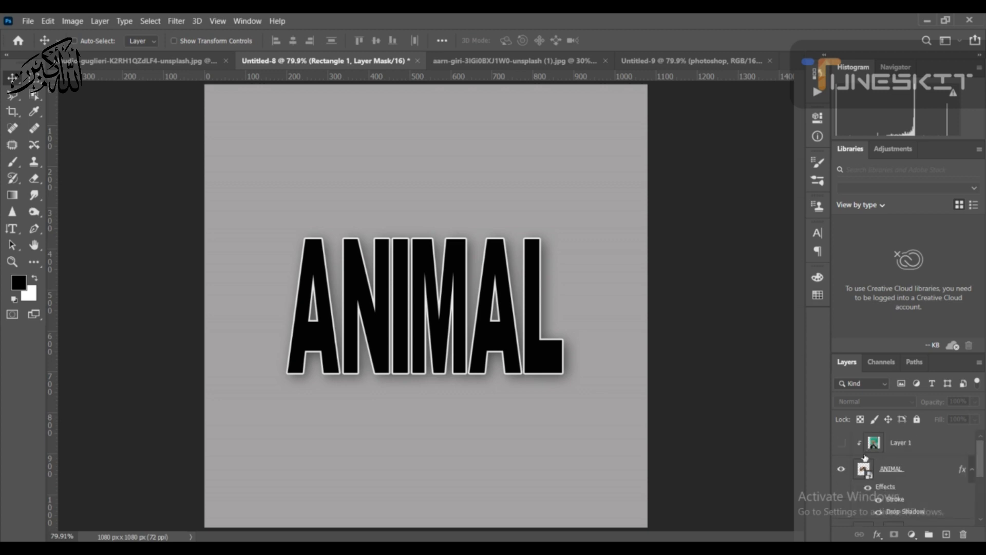
pyautogui.click(841, 443)
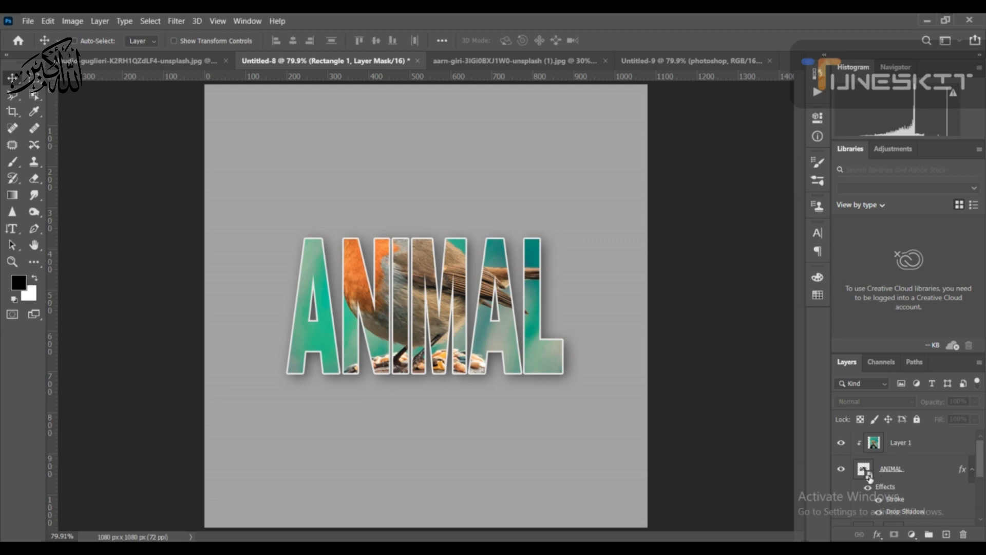
# - Show the Rectangle 1 corner frame and the bird cutout on Layer 2
pyautogui.scroll(-2, 869, 478)
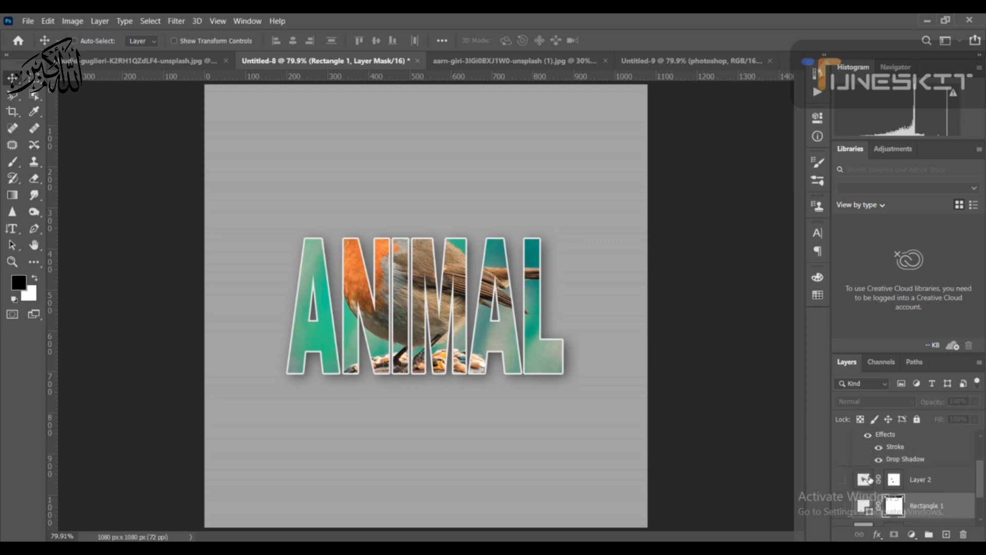
pyautogui.scroll(2, 871, 481)
pyautogui.scroll(-3, 863, 479)
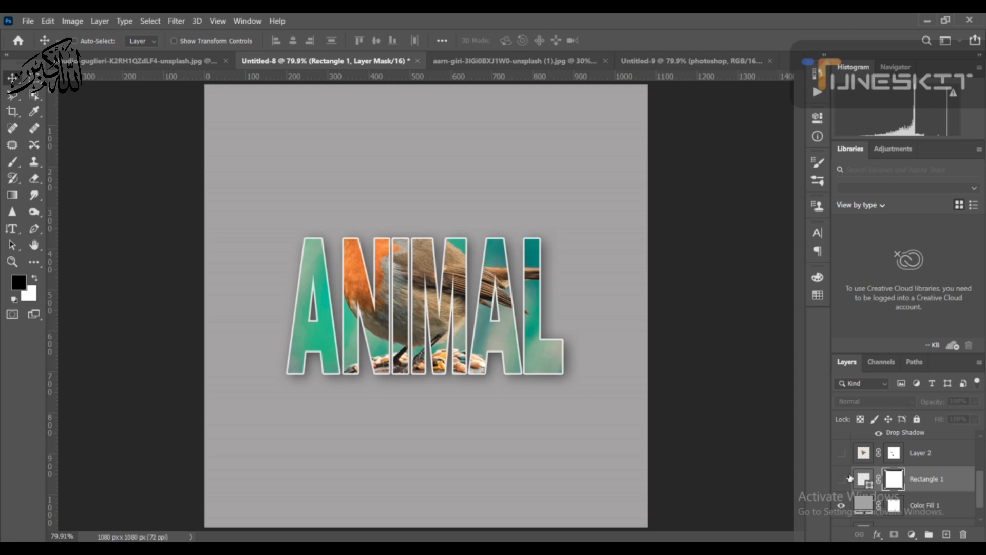
pyautogui.click(842, 480)
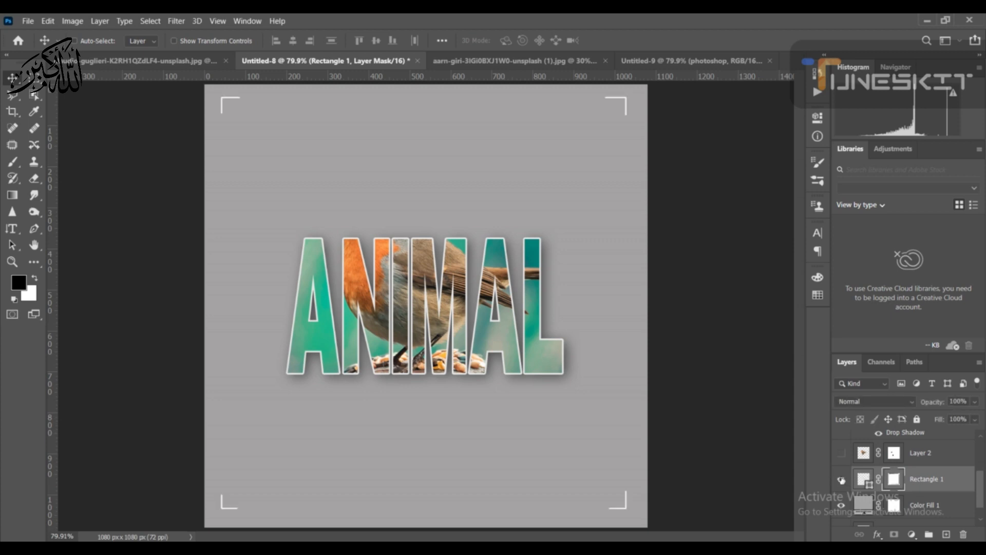
pyautogui.click(841, 454)
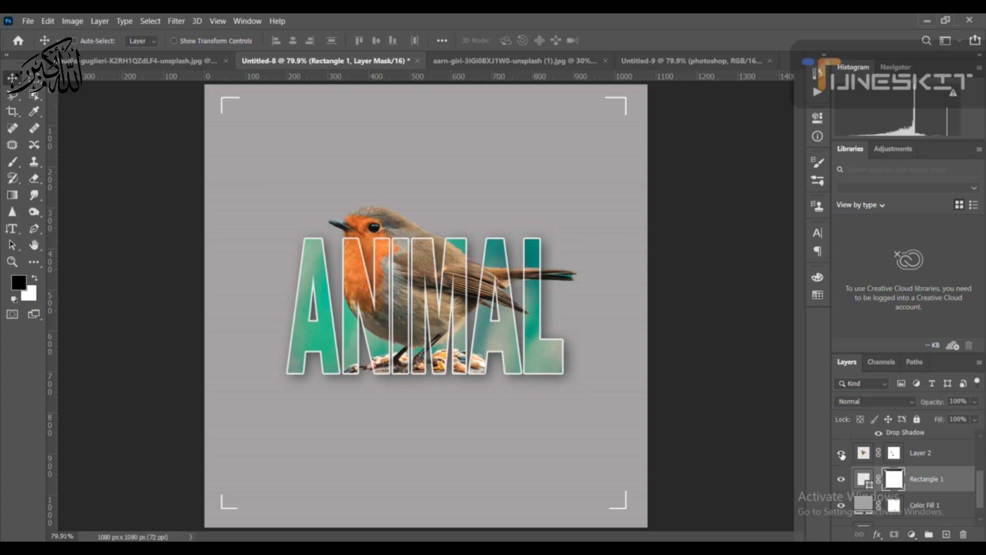